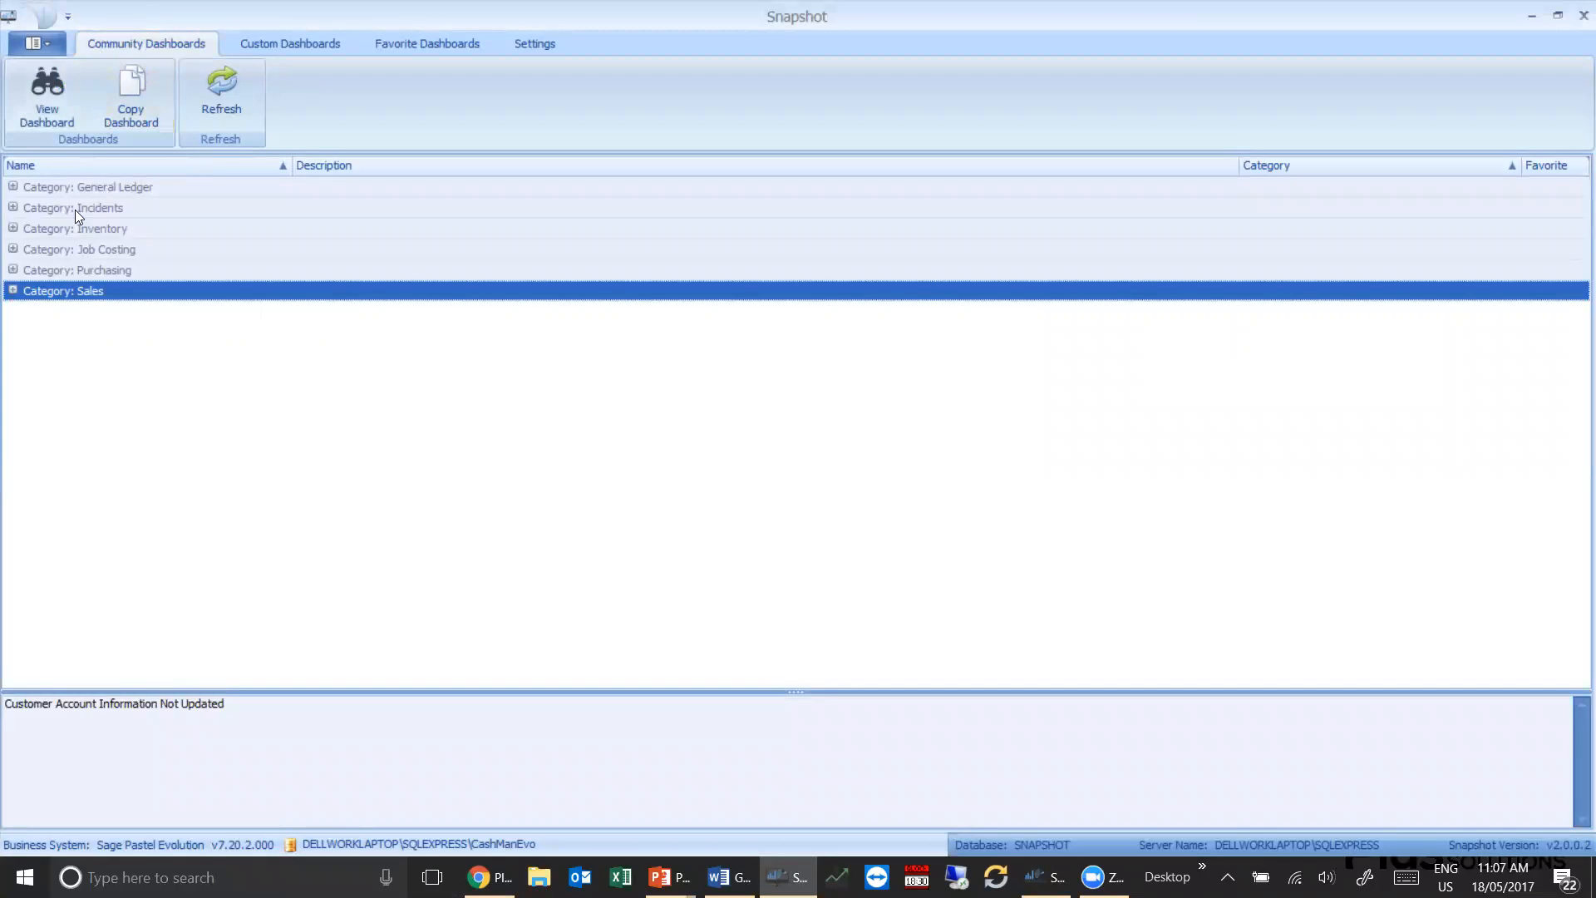
Expand all category groups in the community dashboards list and look through the available dashboards
{"action": "right_click", "coordinate": [15, 190]}
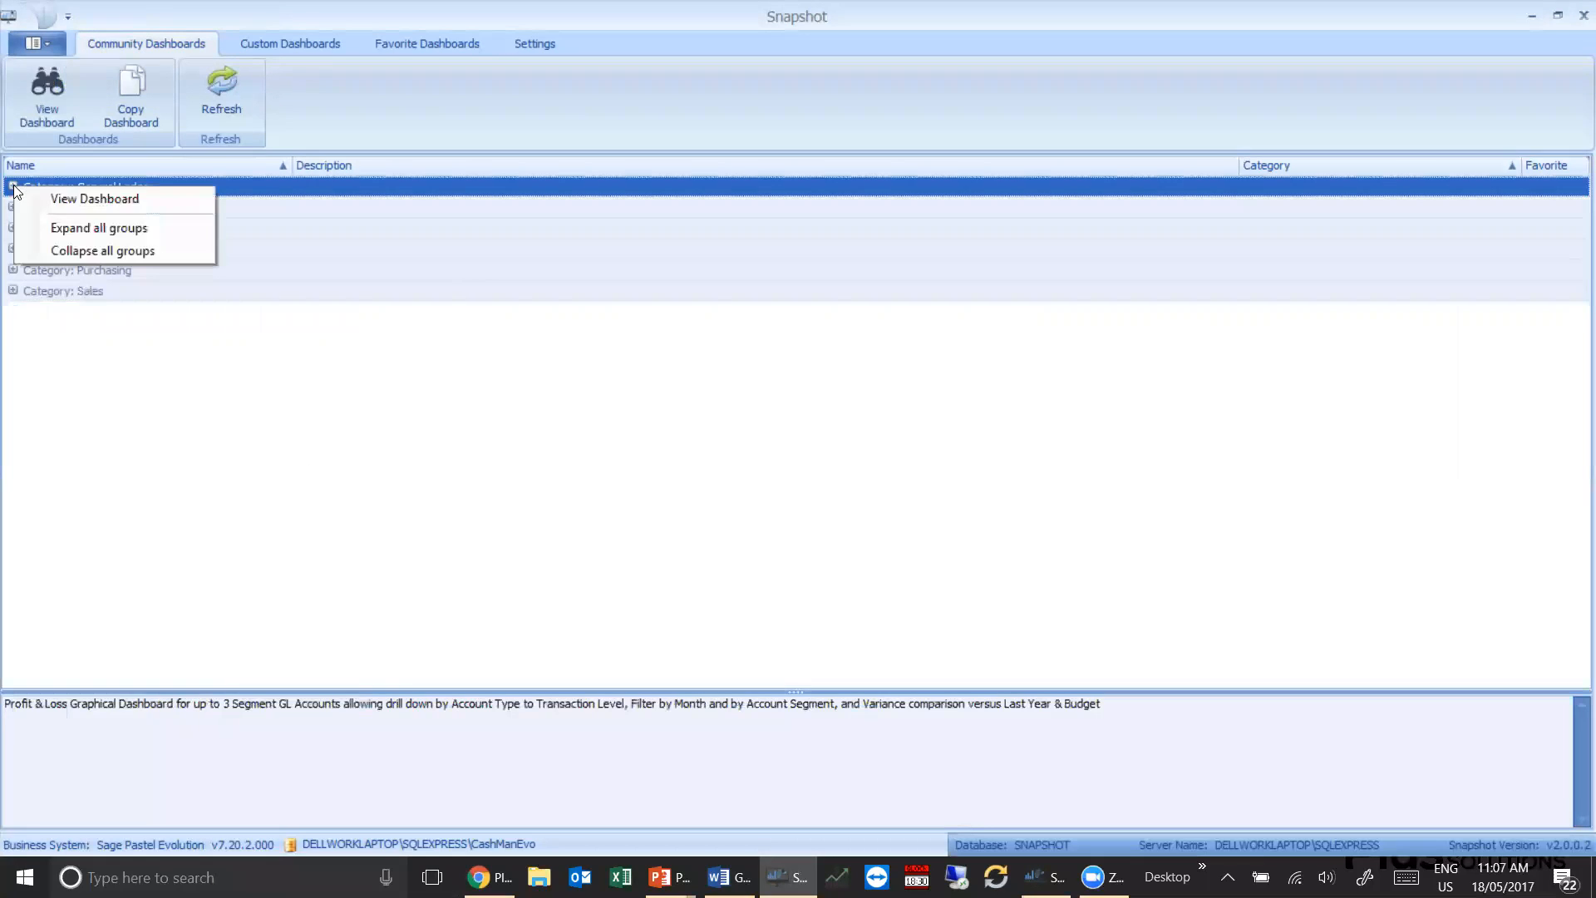
{"action": "left_click", "coordinate": [91, 224]}
{"action": "scroll", "coordinate": [263, 260], "scroll_direction": "down", "scroll_amount": 9}
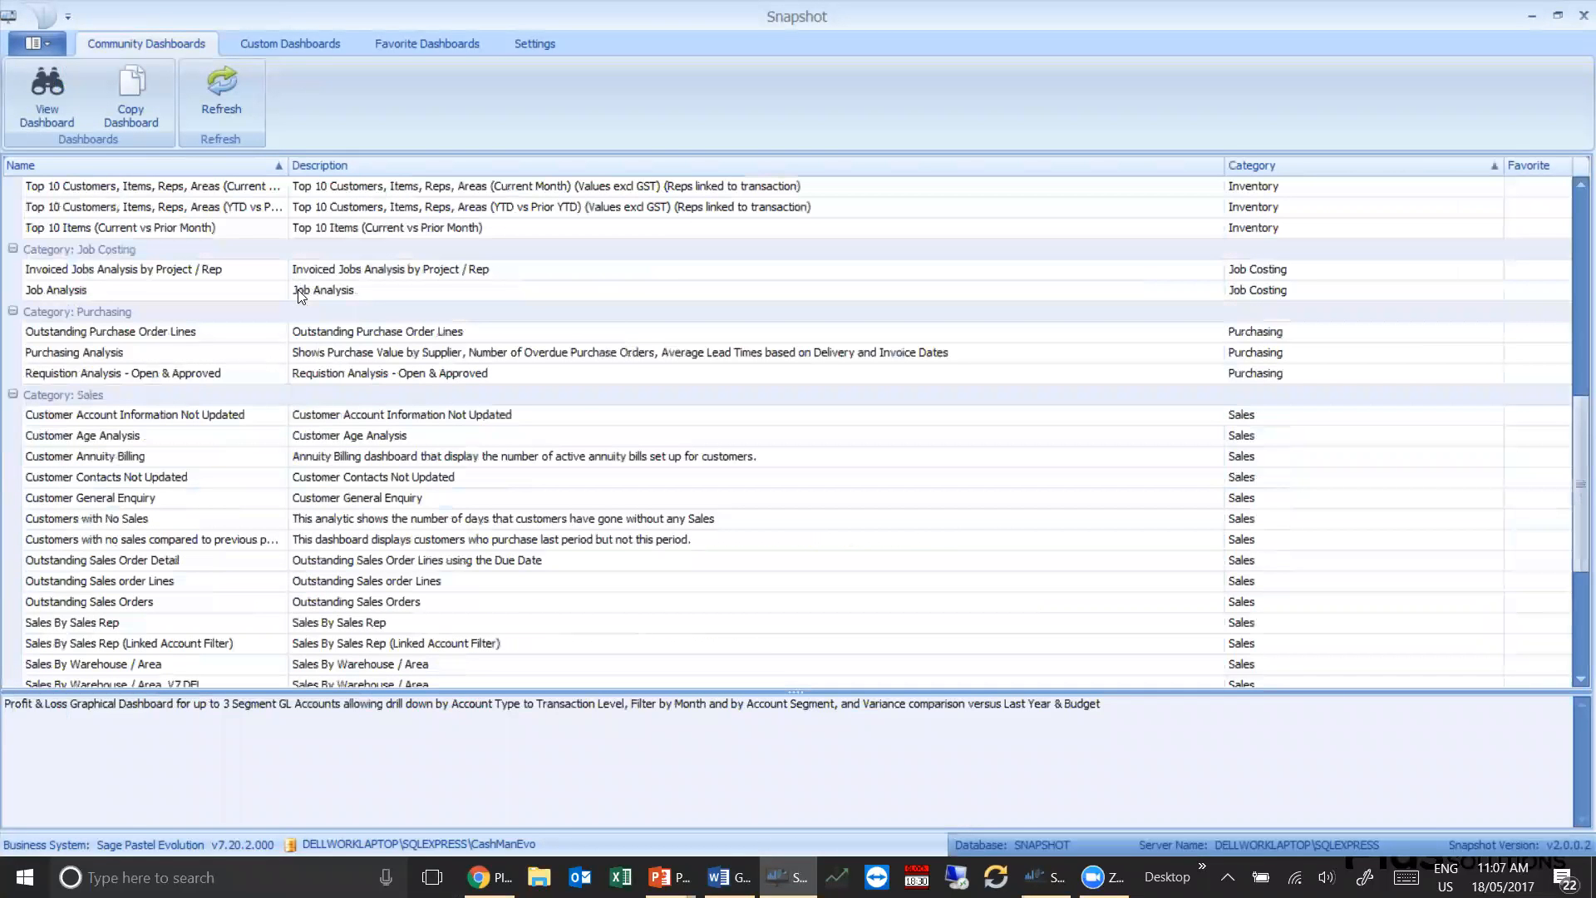
{"action": "scroll", "coordinate": [323, 302], "scroll_direction": "up", "scroll_amount": 9}
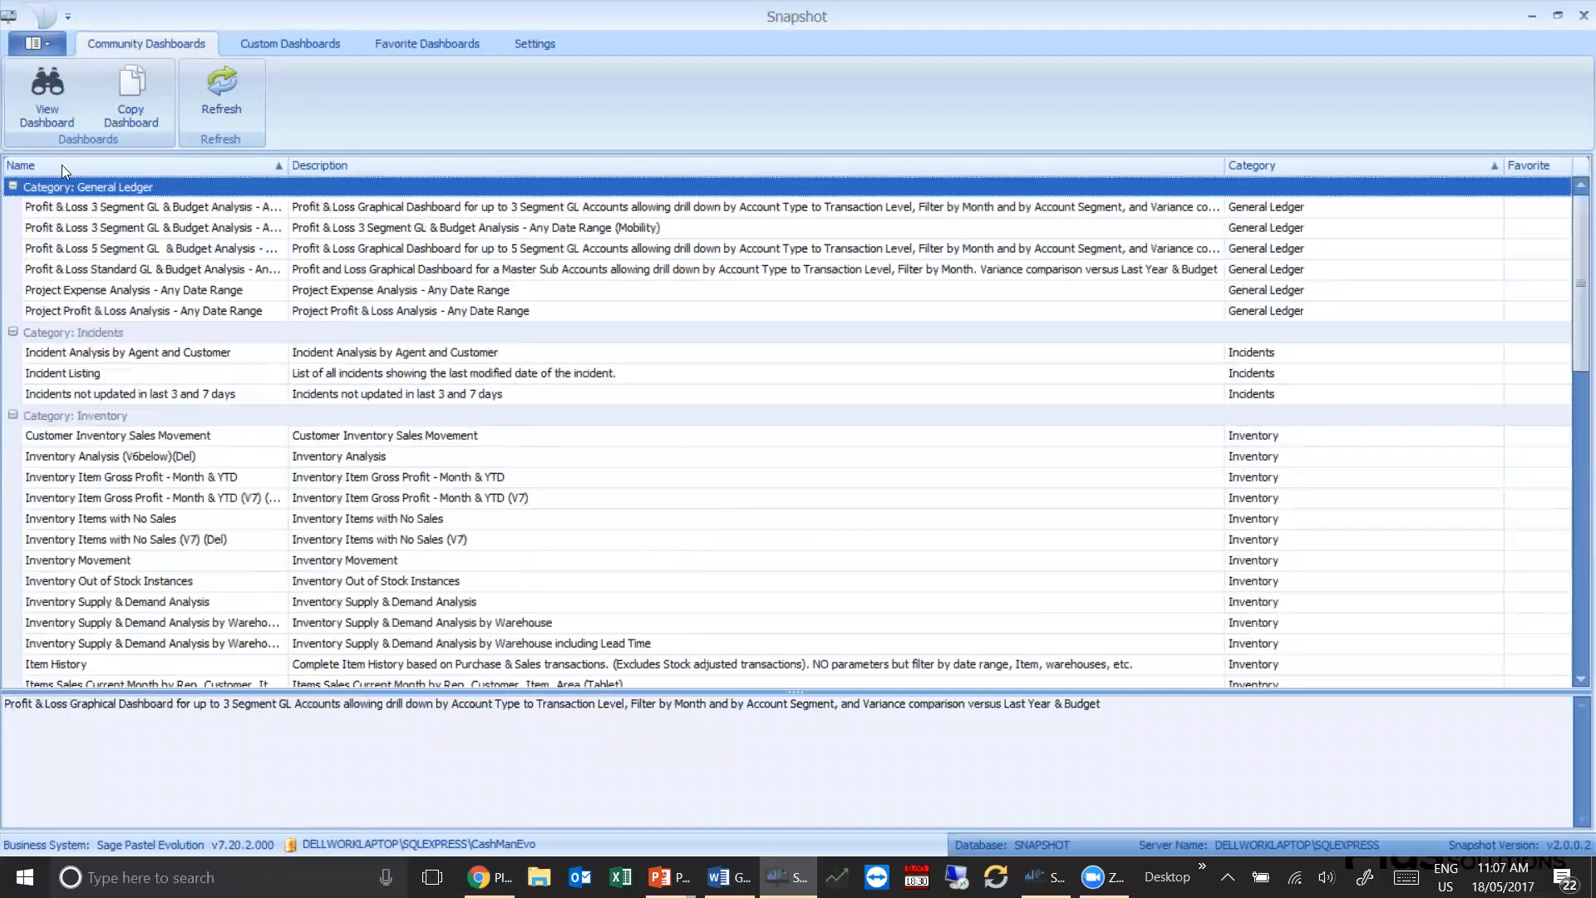
Collapse all category groups in the community dashboards list
{"action": "right_click", "coordinate": [13, 190]}
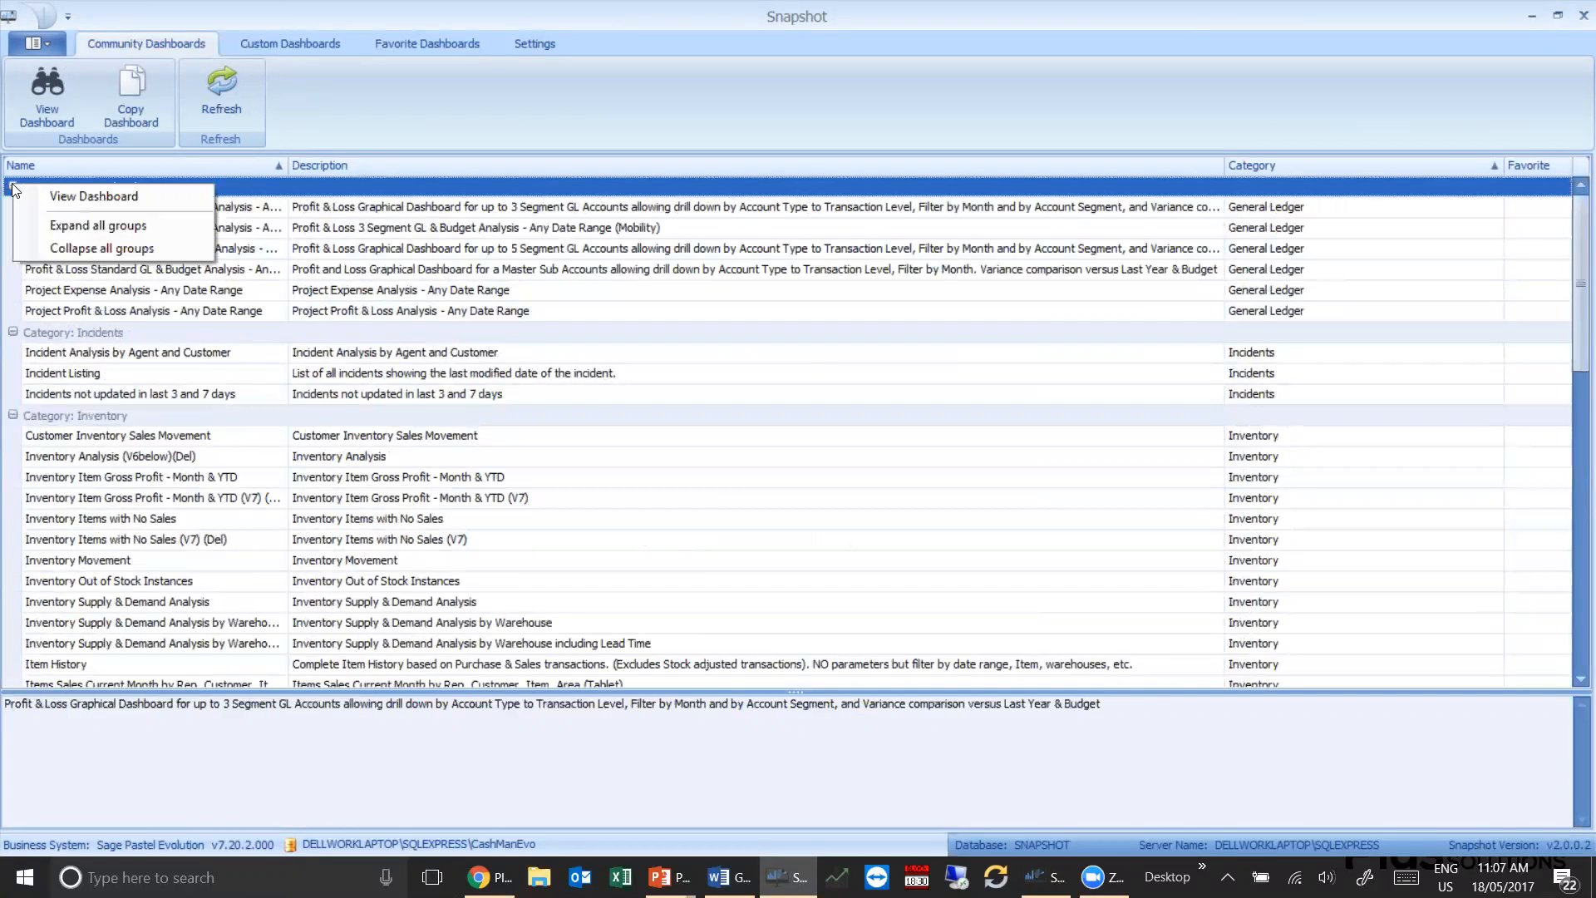
{"action": "left_click", "coordinate": [344, 249]}
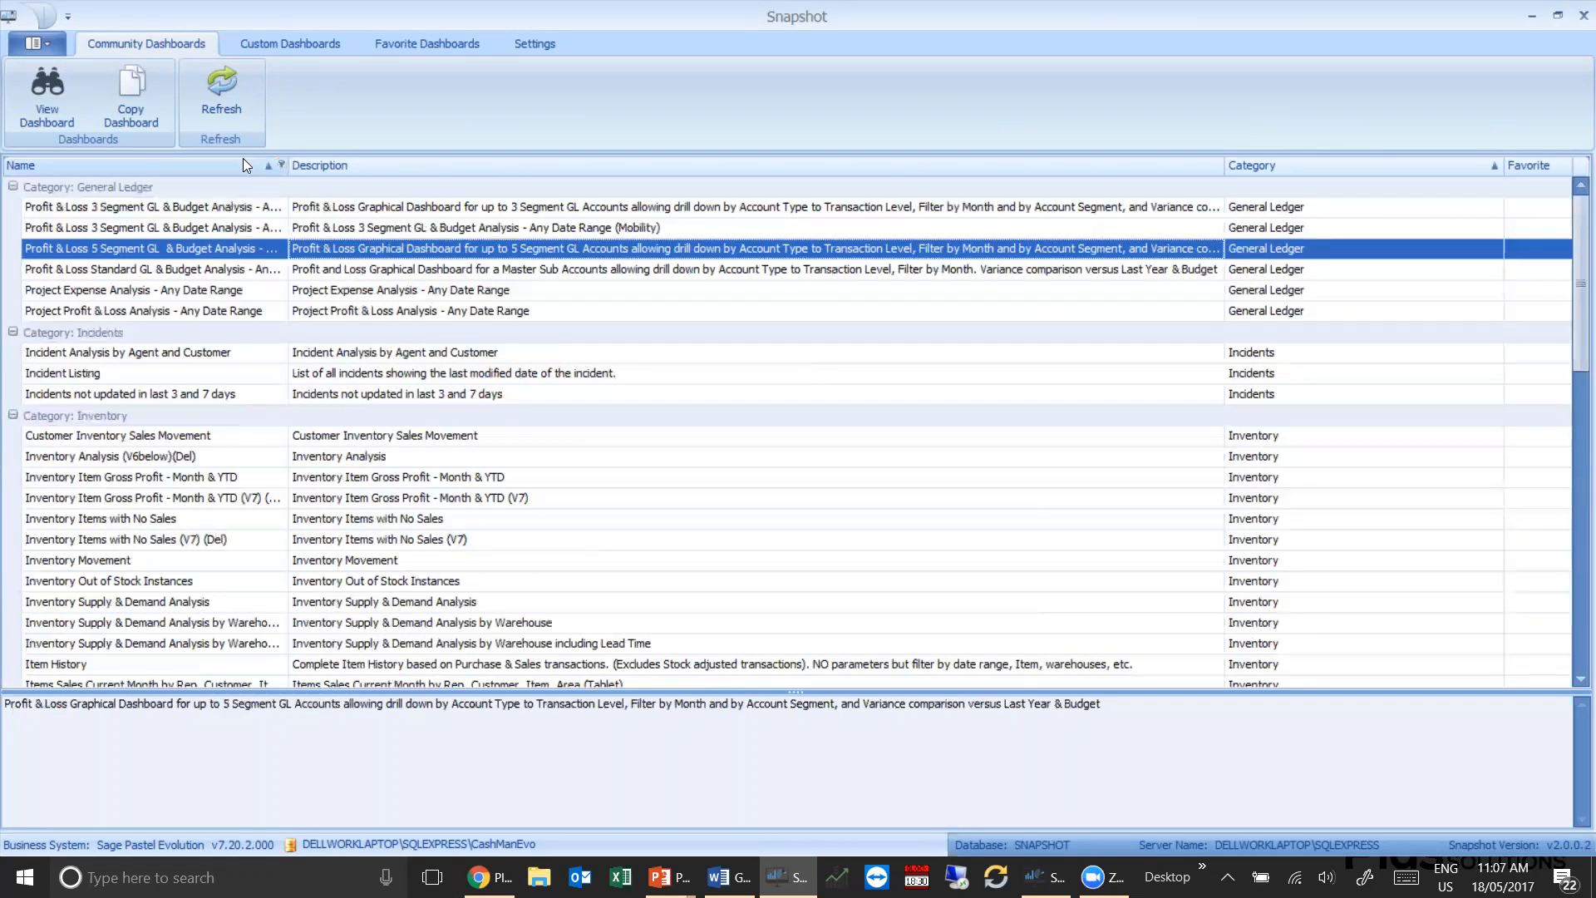
{"action": "left_click", "coordinate": [13, 187]}
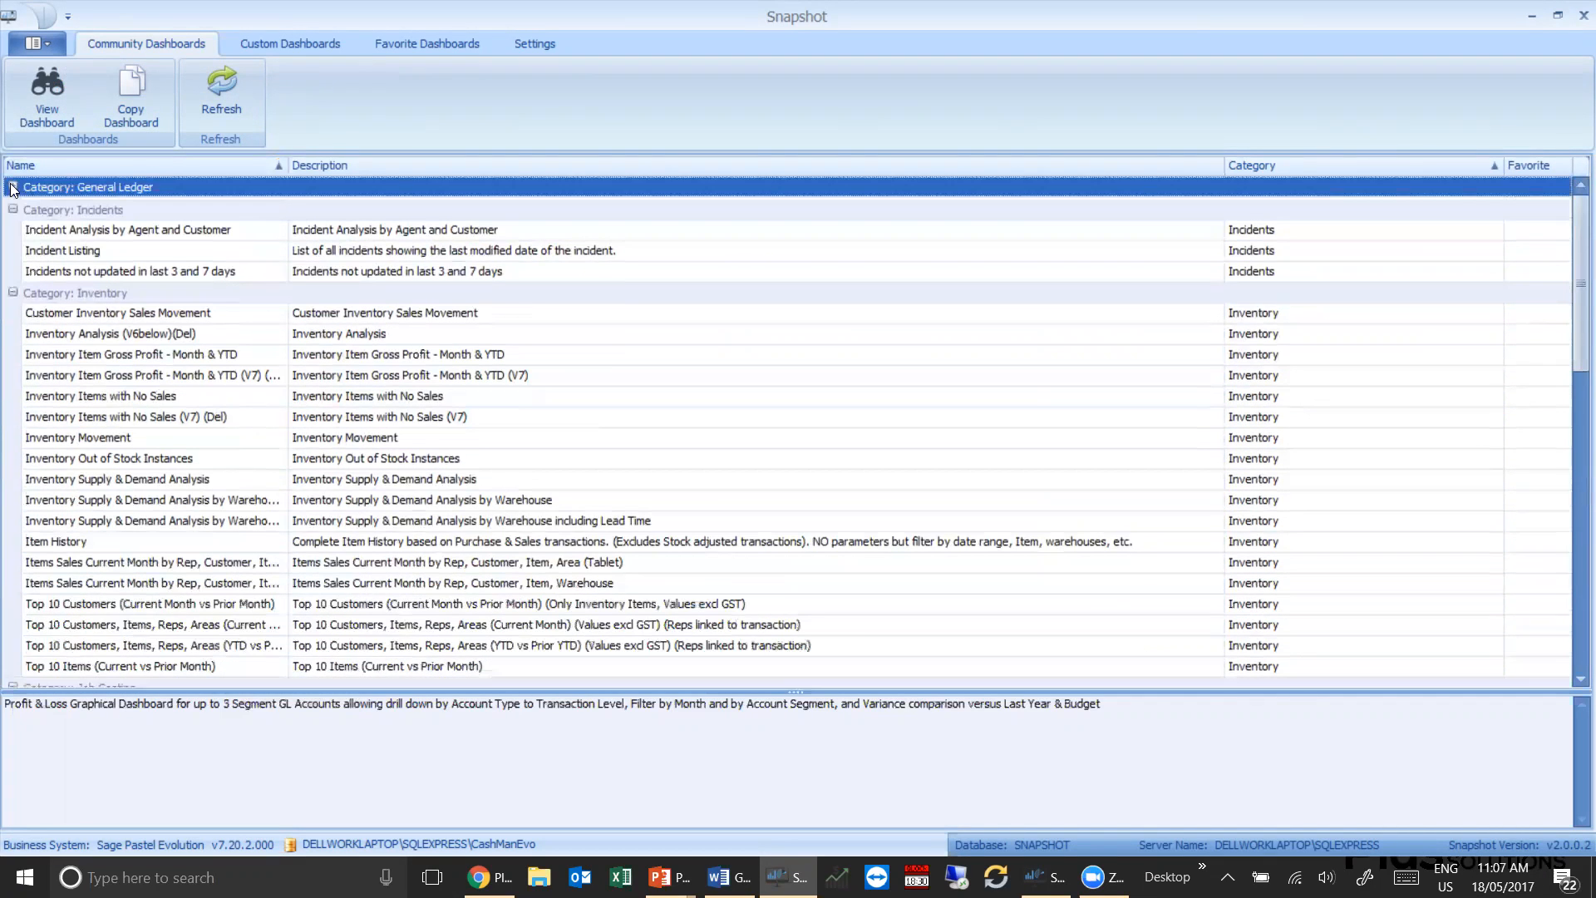
{"action": "right_click", "coordinate": [17, 210]}
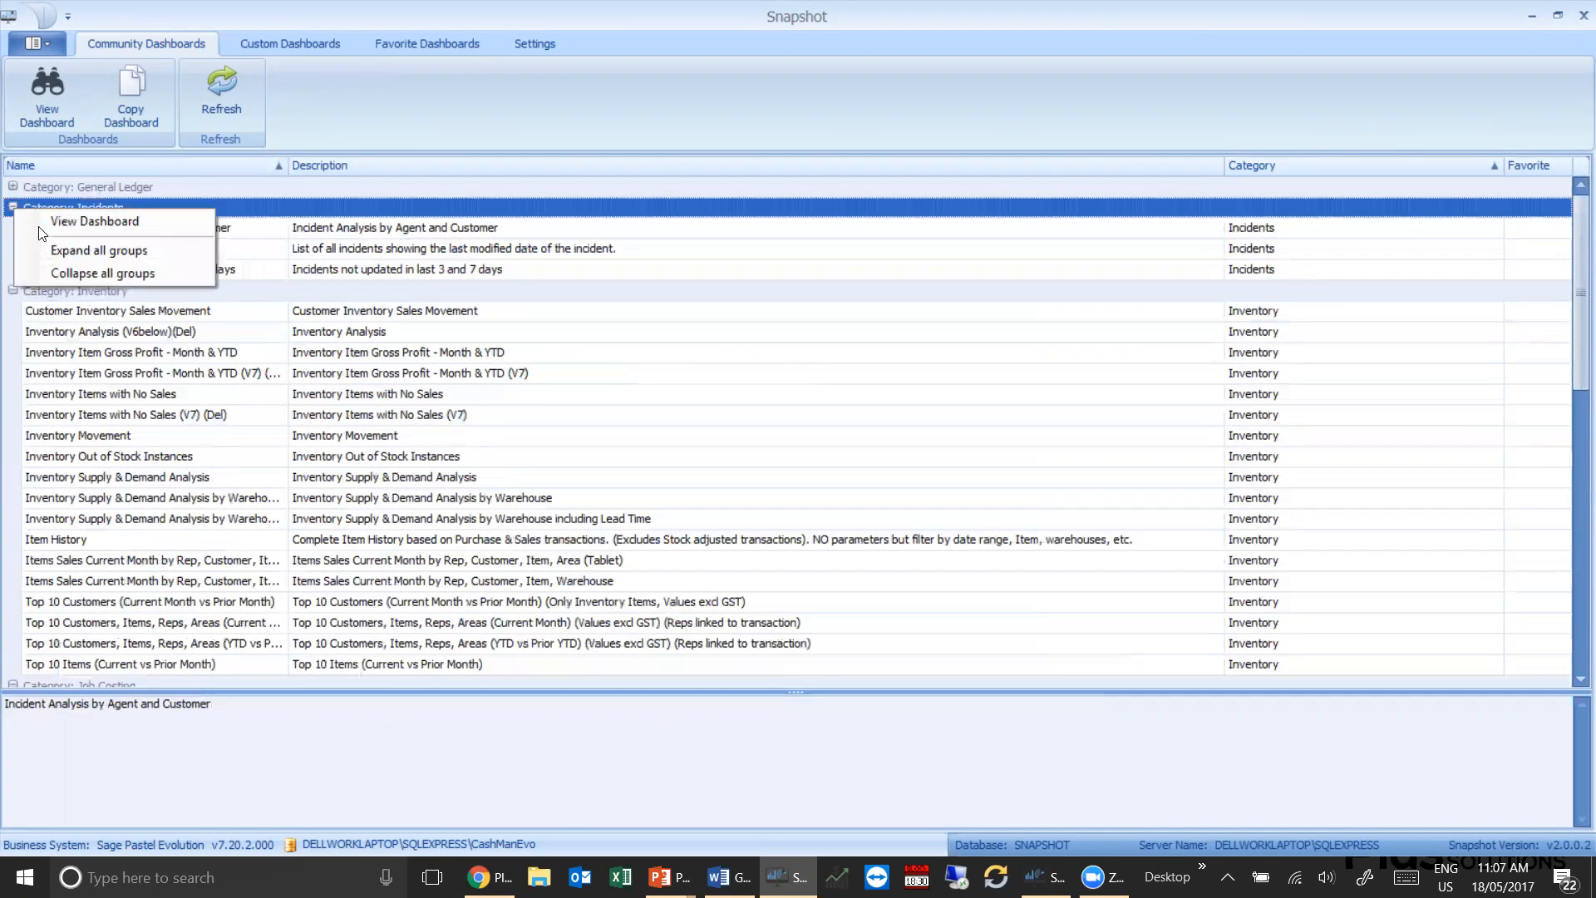
{"action": "left_click", "coordinate": [71, 273]}
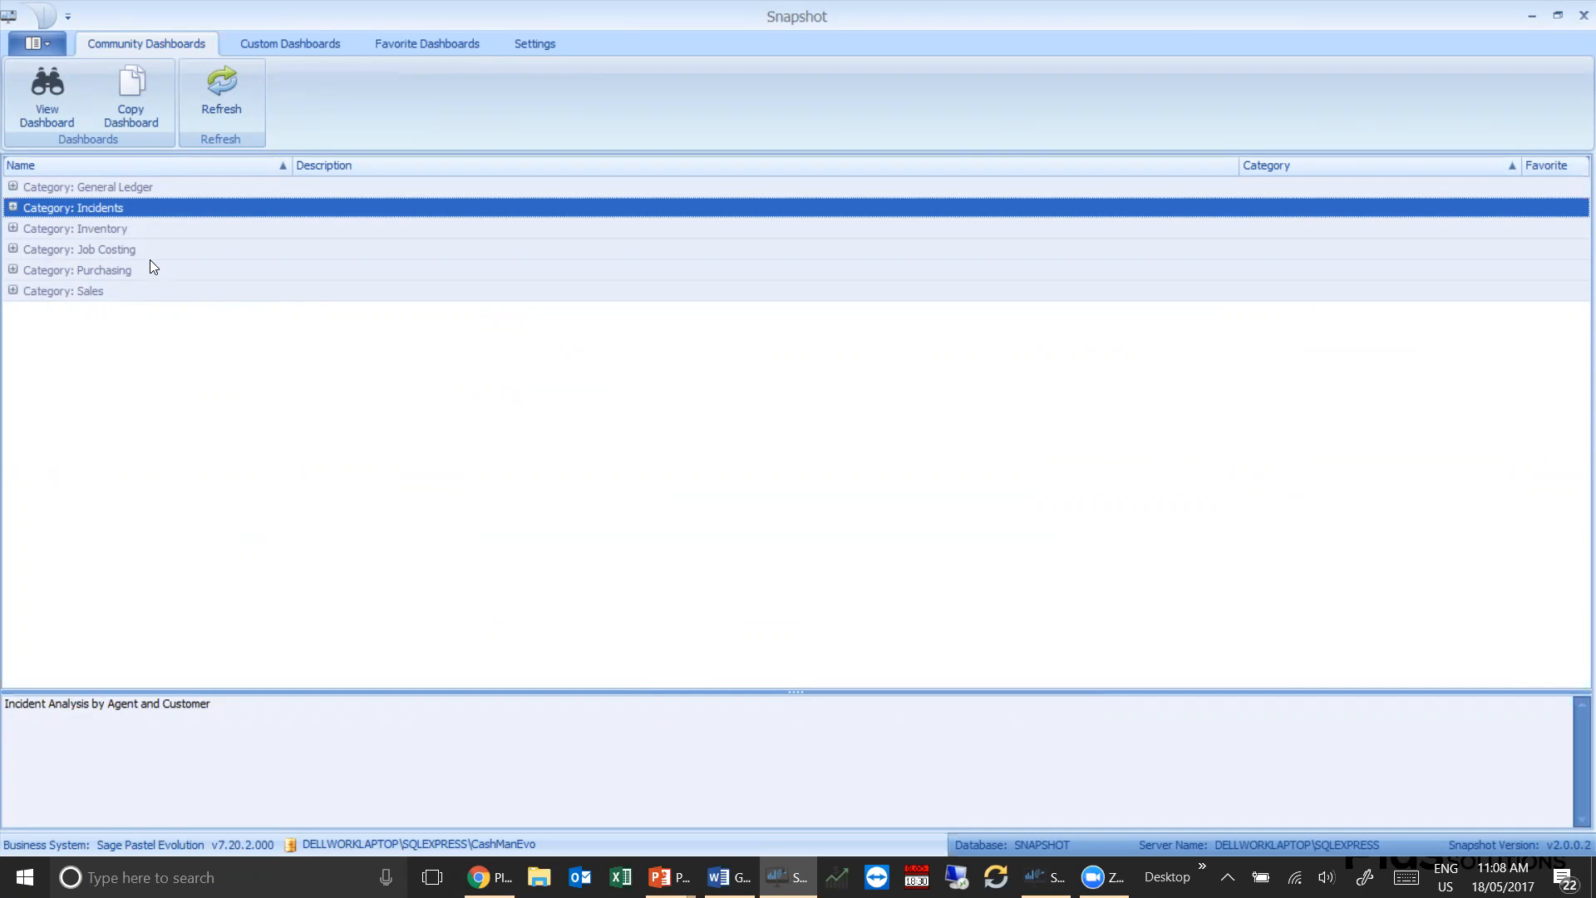
Copy the Sales By Sales Rep dashboard from the Sales category to the custom dashboards
{"action": "left_click", "coordinate": [13, 290]}
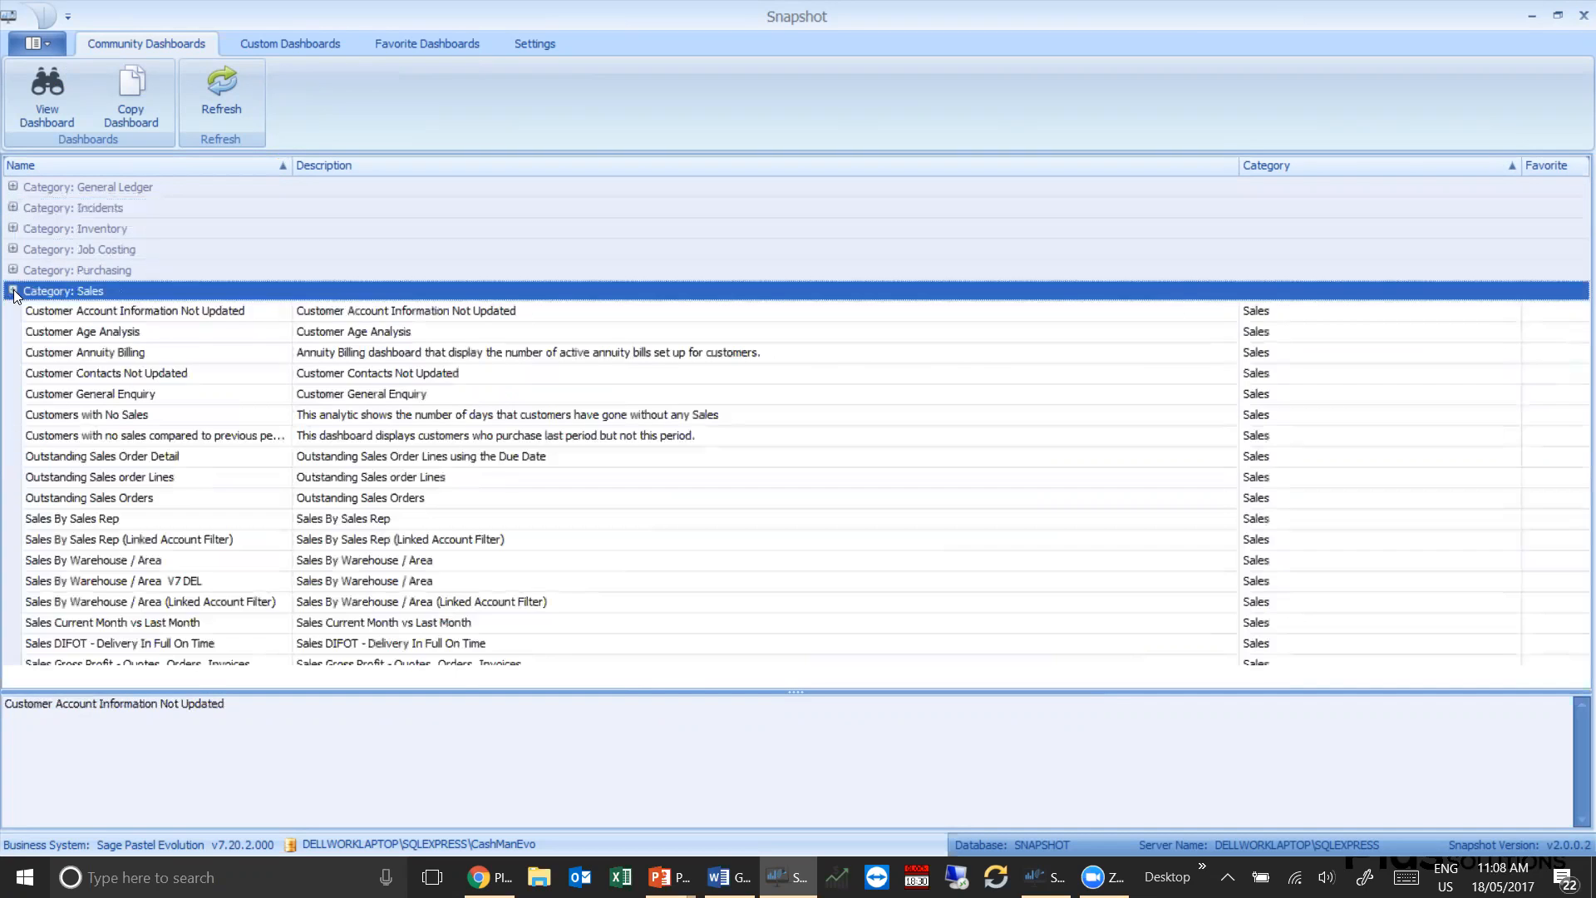
{"action": "left_click", "coordinate": [362, 517]}
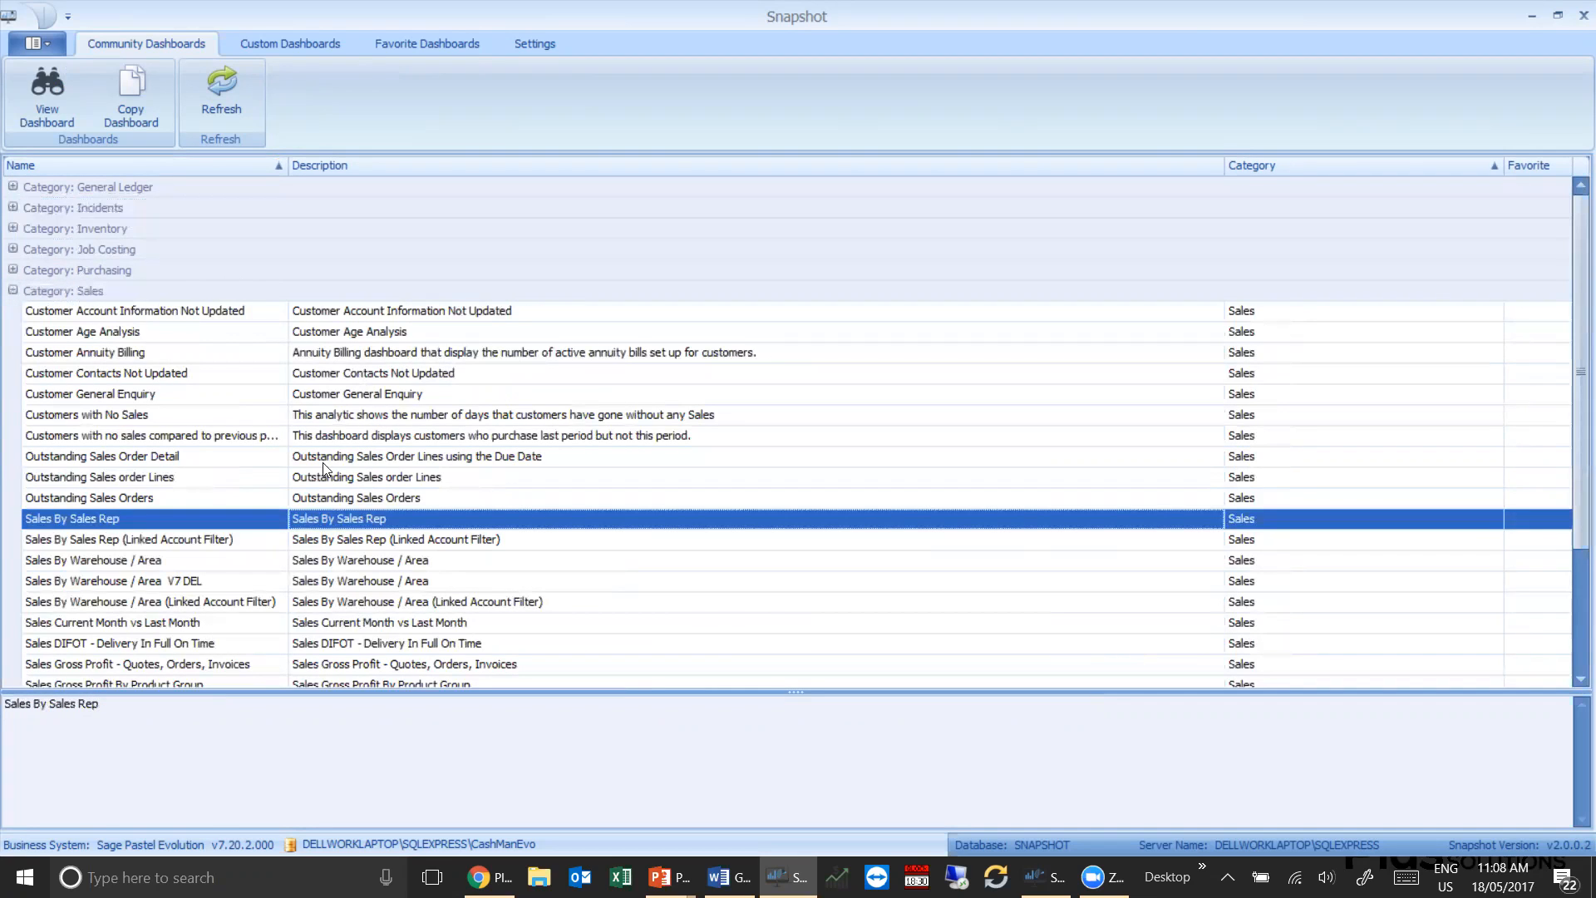
{"action": "left_click", "coordinate": [152, 118]}
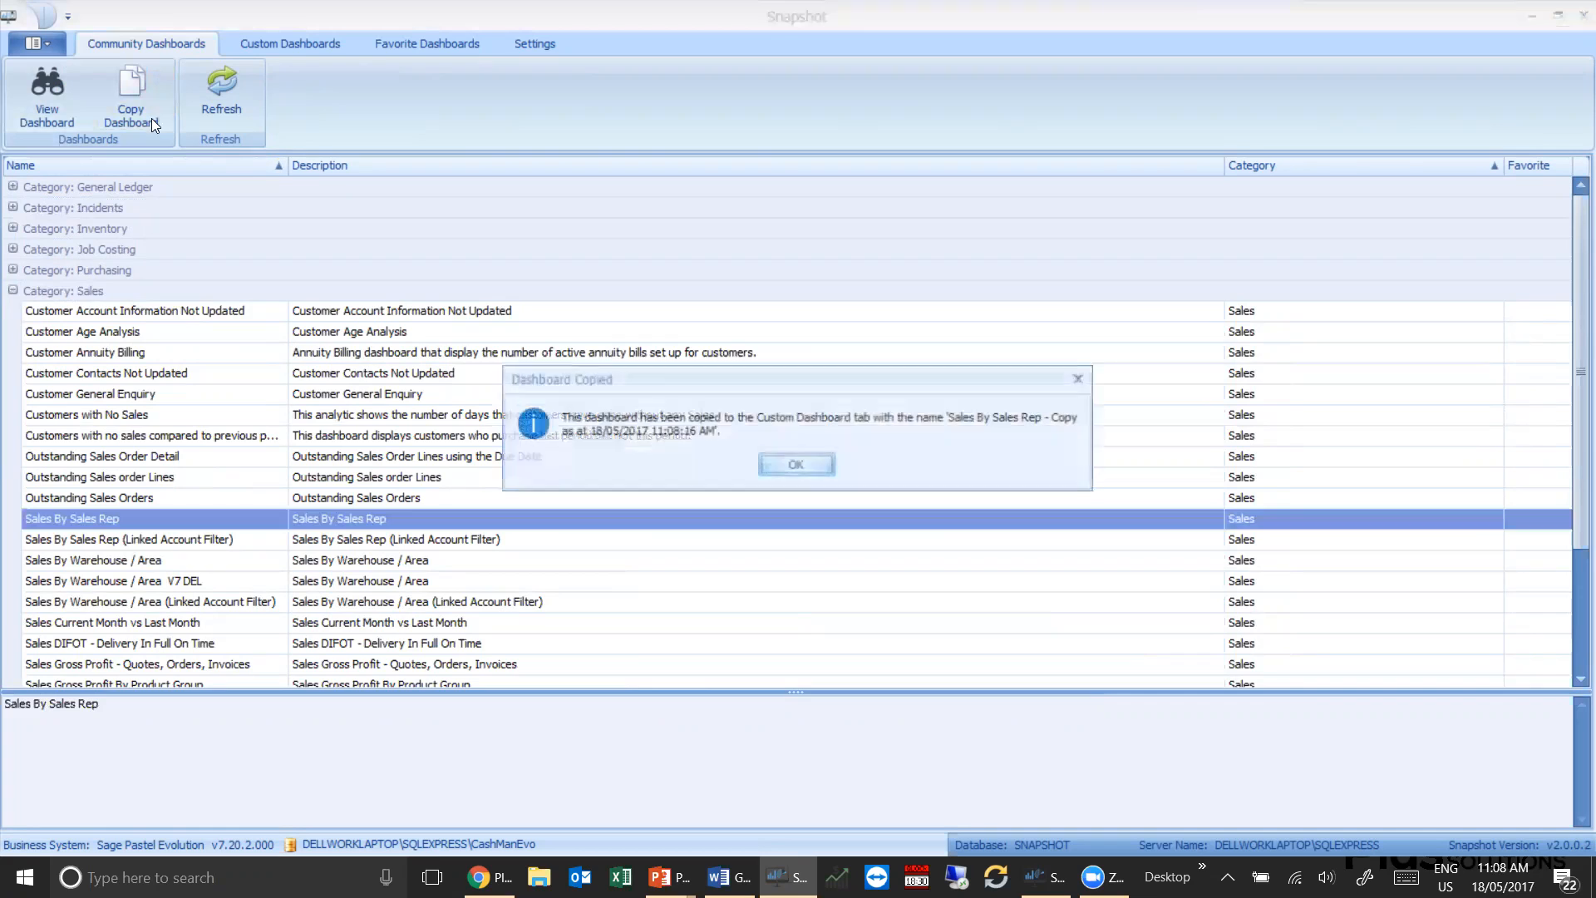
{"action": "left_click", "coordinate": [794, 468]}
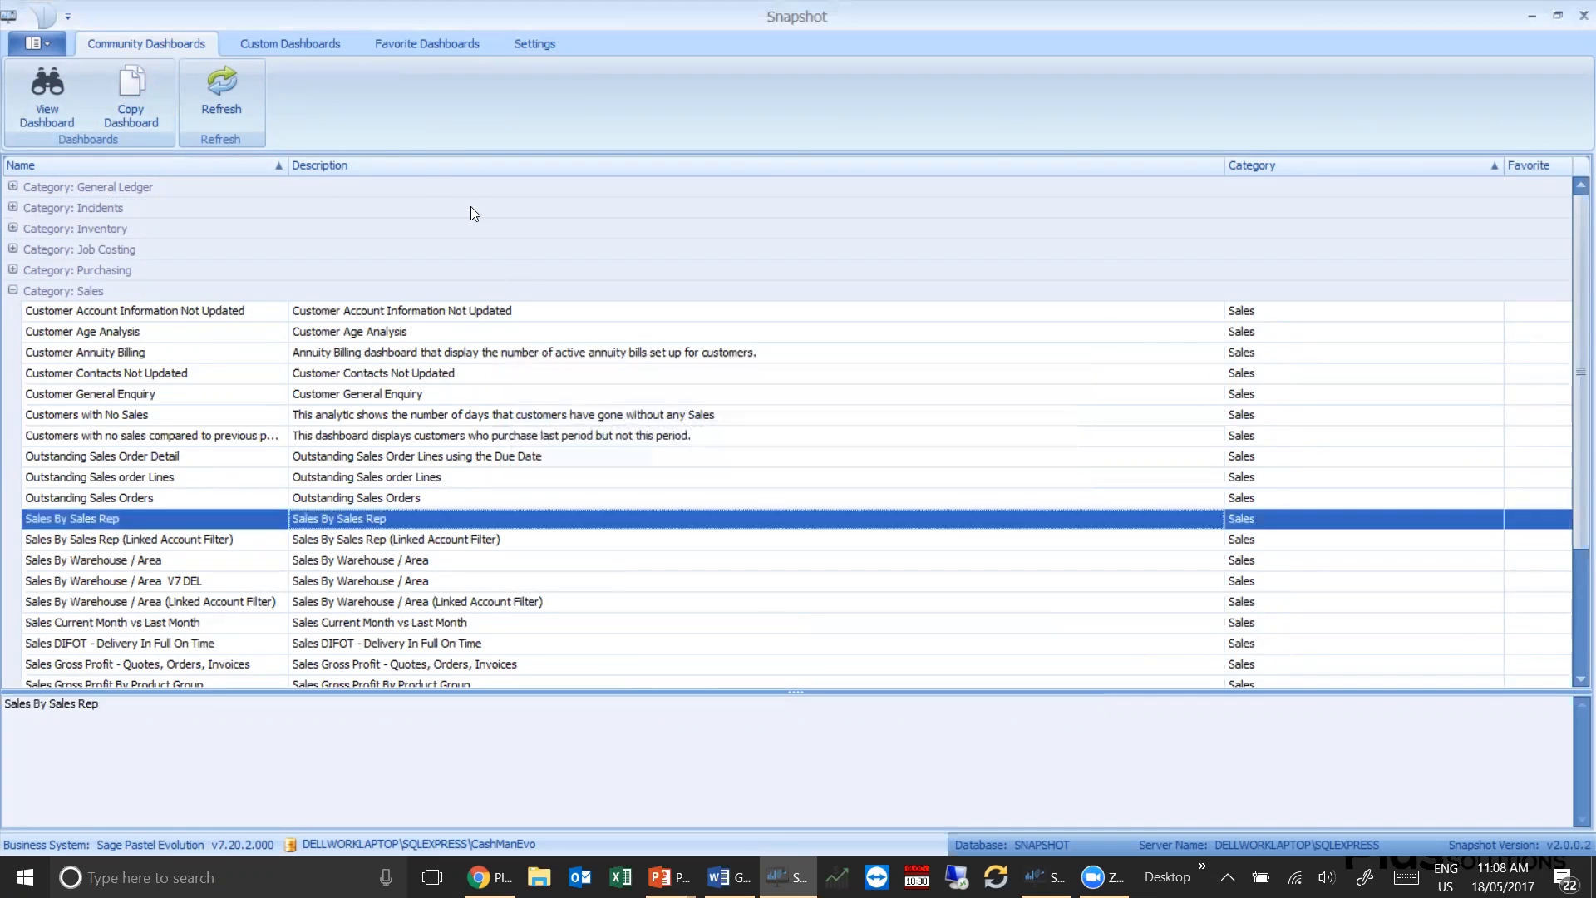
Open the layout of the copied Sales By Sales Rep custom dashboard in the Sales category for editing
{"action": "left_click", "coordinate": [284, 41]}
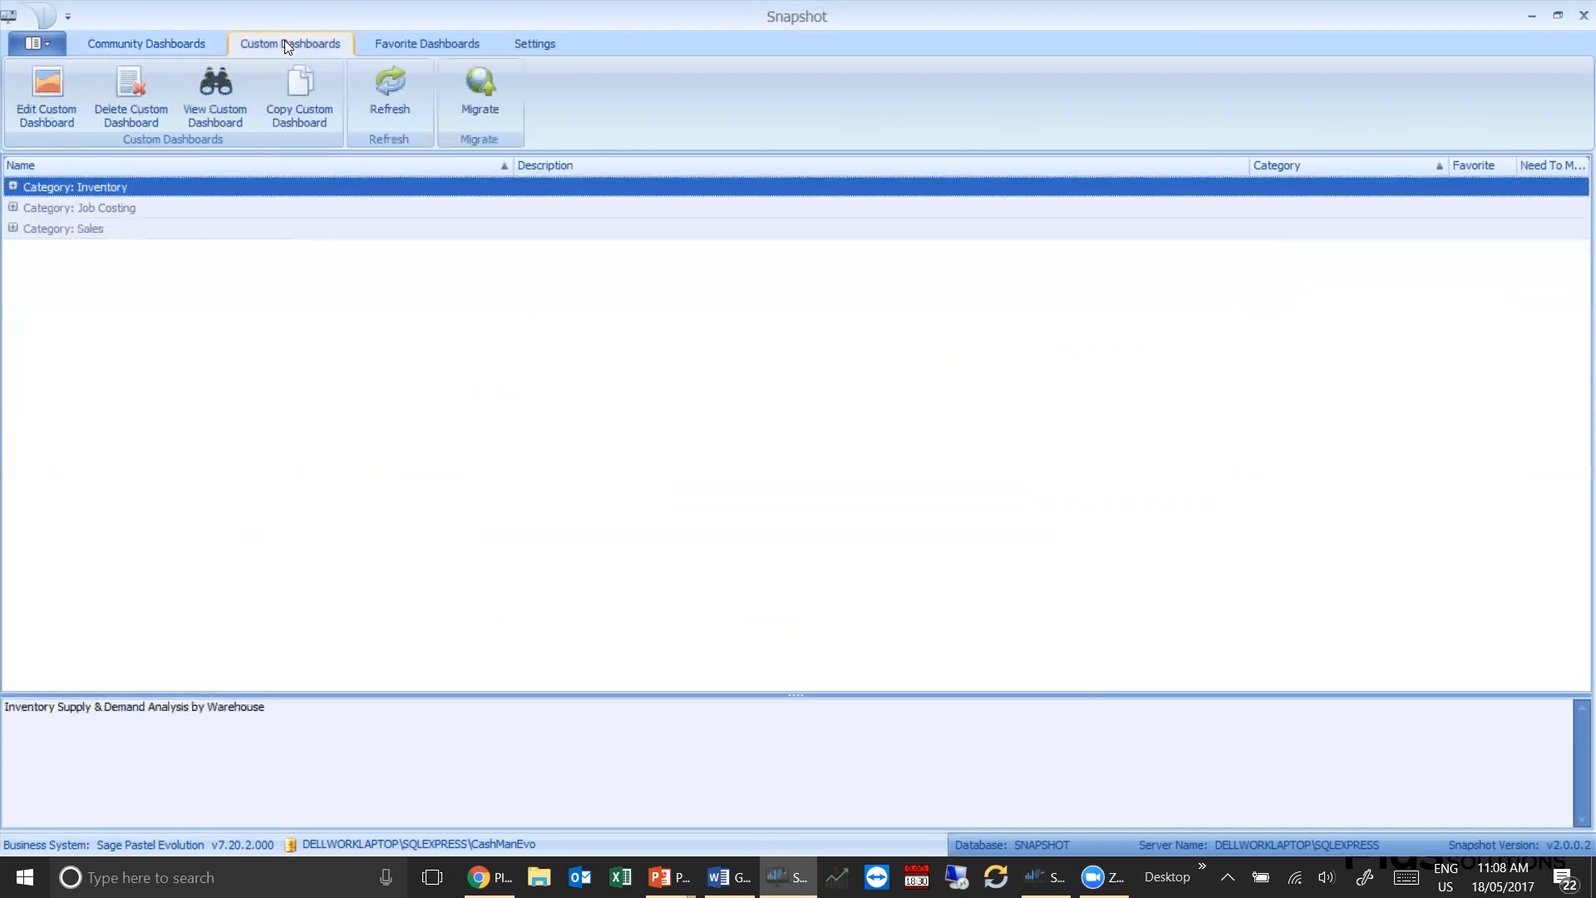
{"action": "left_click", "coordinate": [12, 229]}
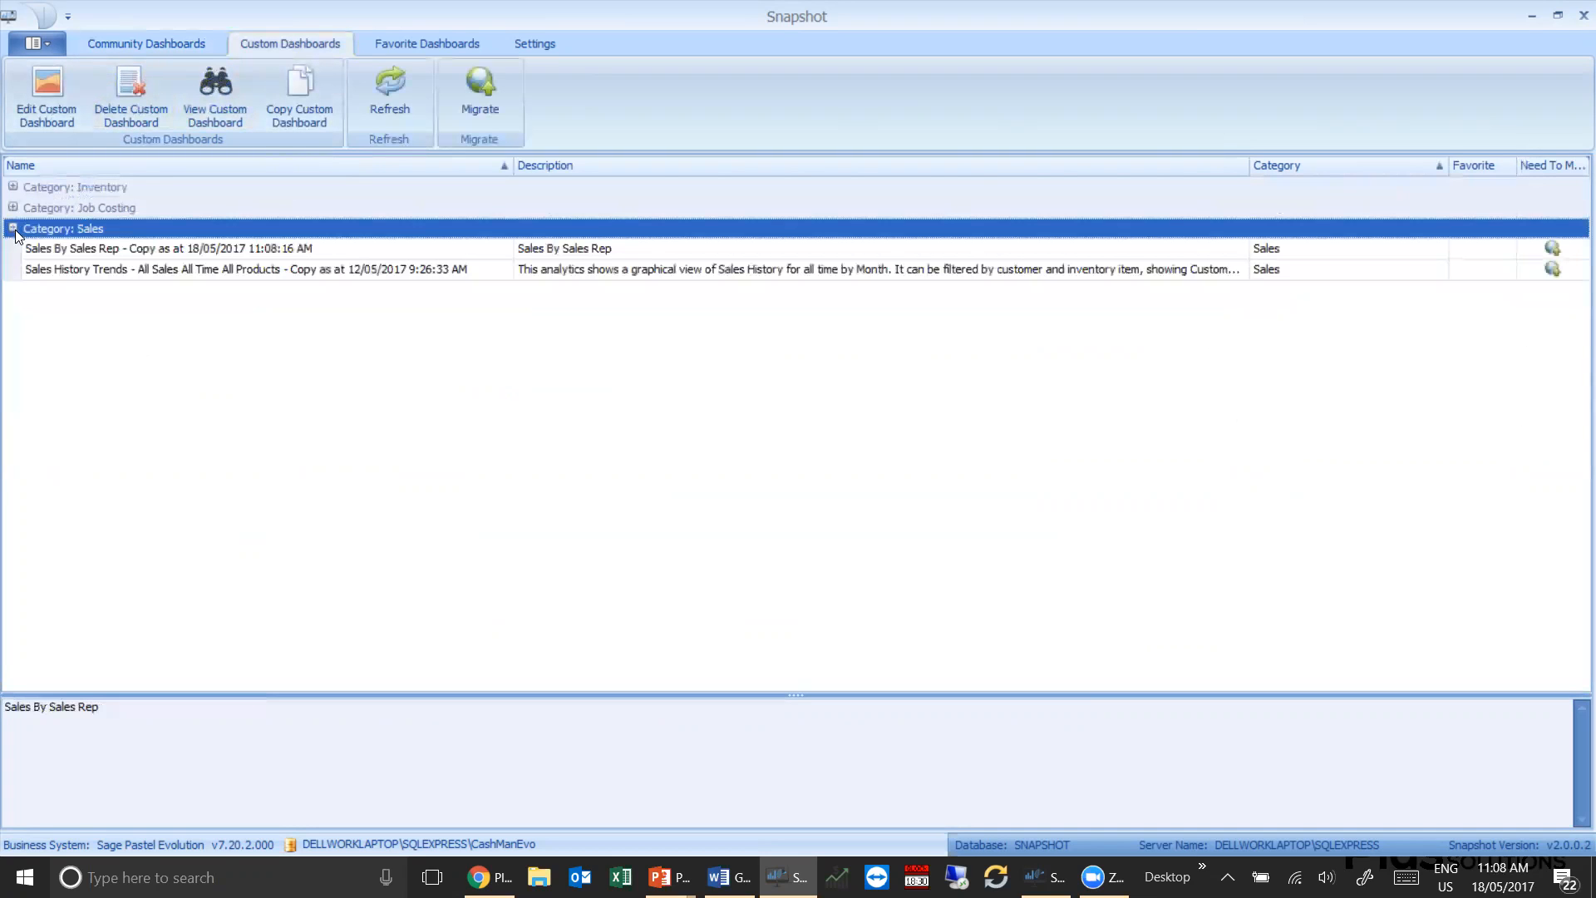
{"action": "left_click", "coordinate": [146, 251]}
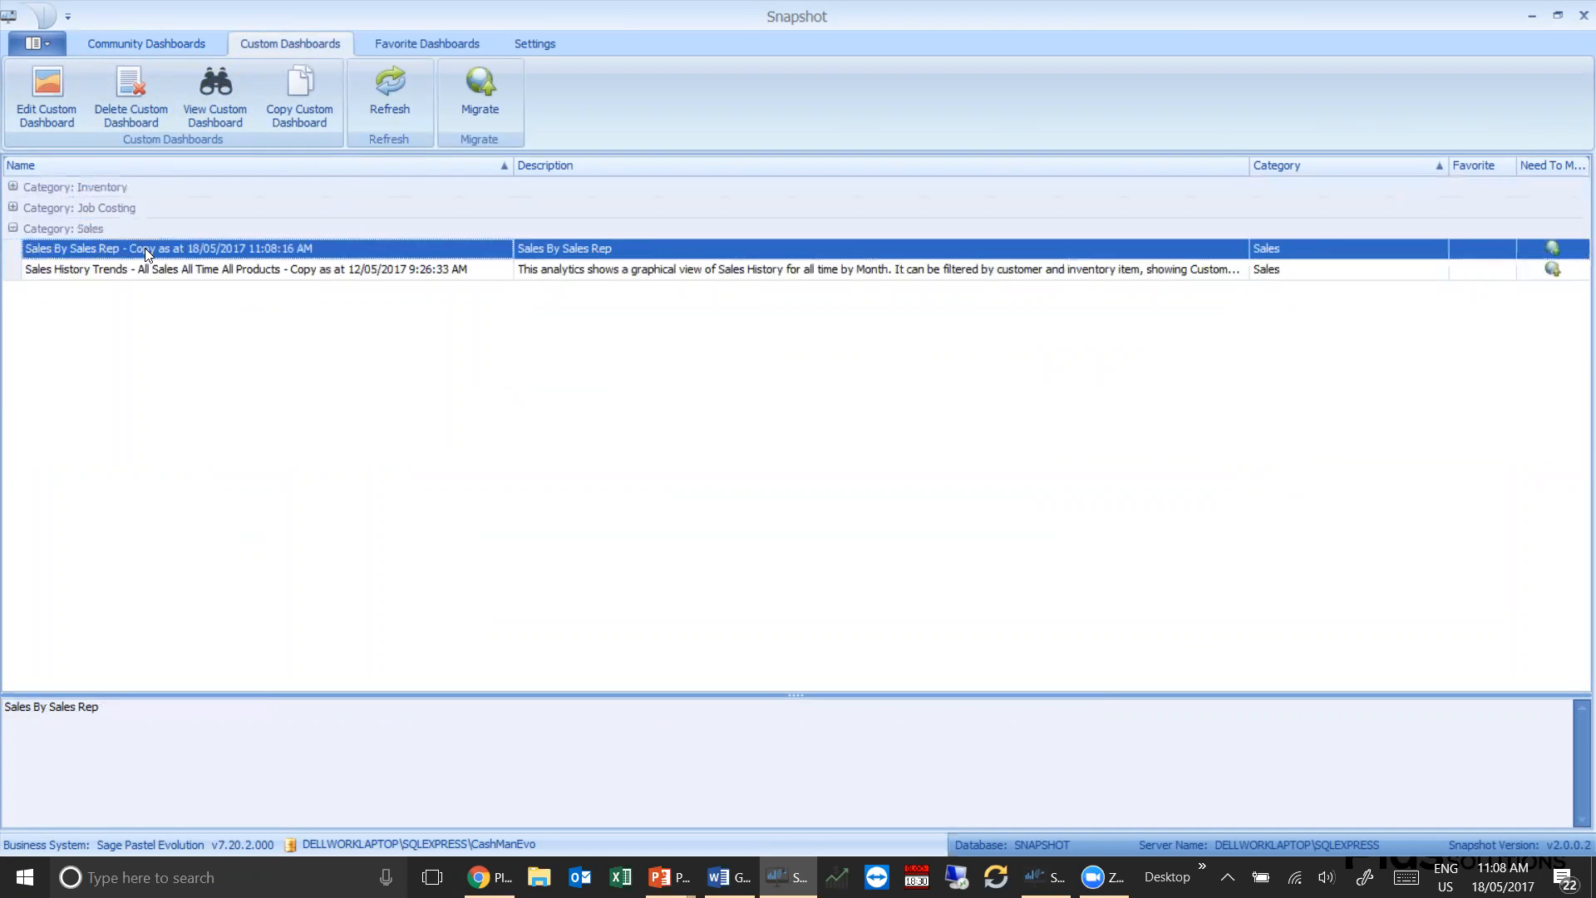
{"action": "left_click", "coordinate": [59, 100]}
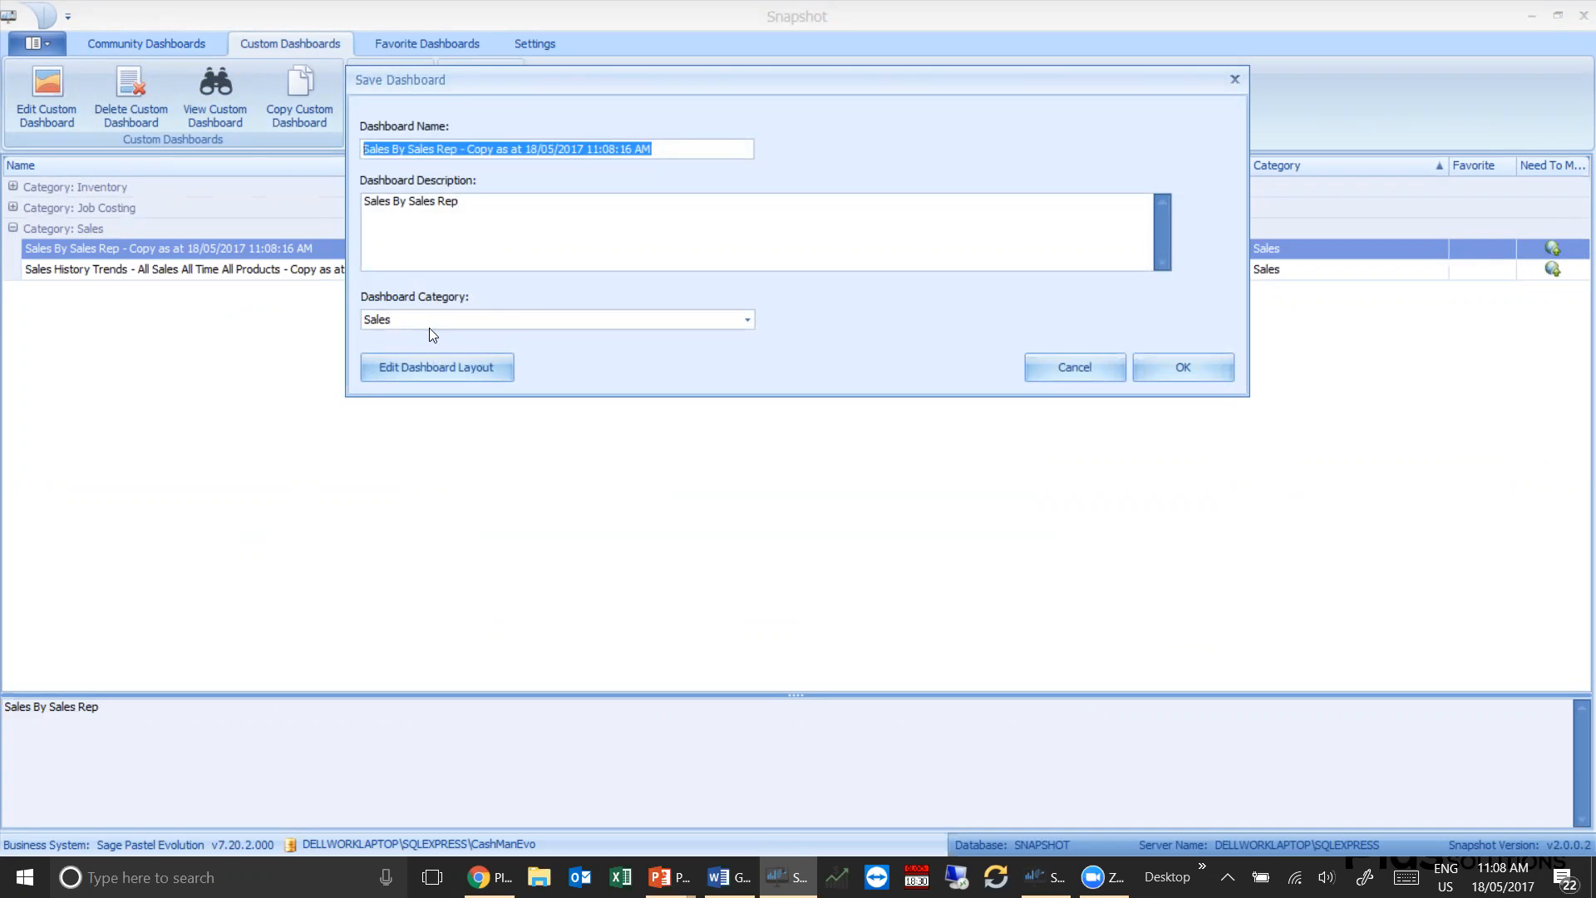
{"action": "left_click", "coordinate": [446, 364]}
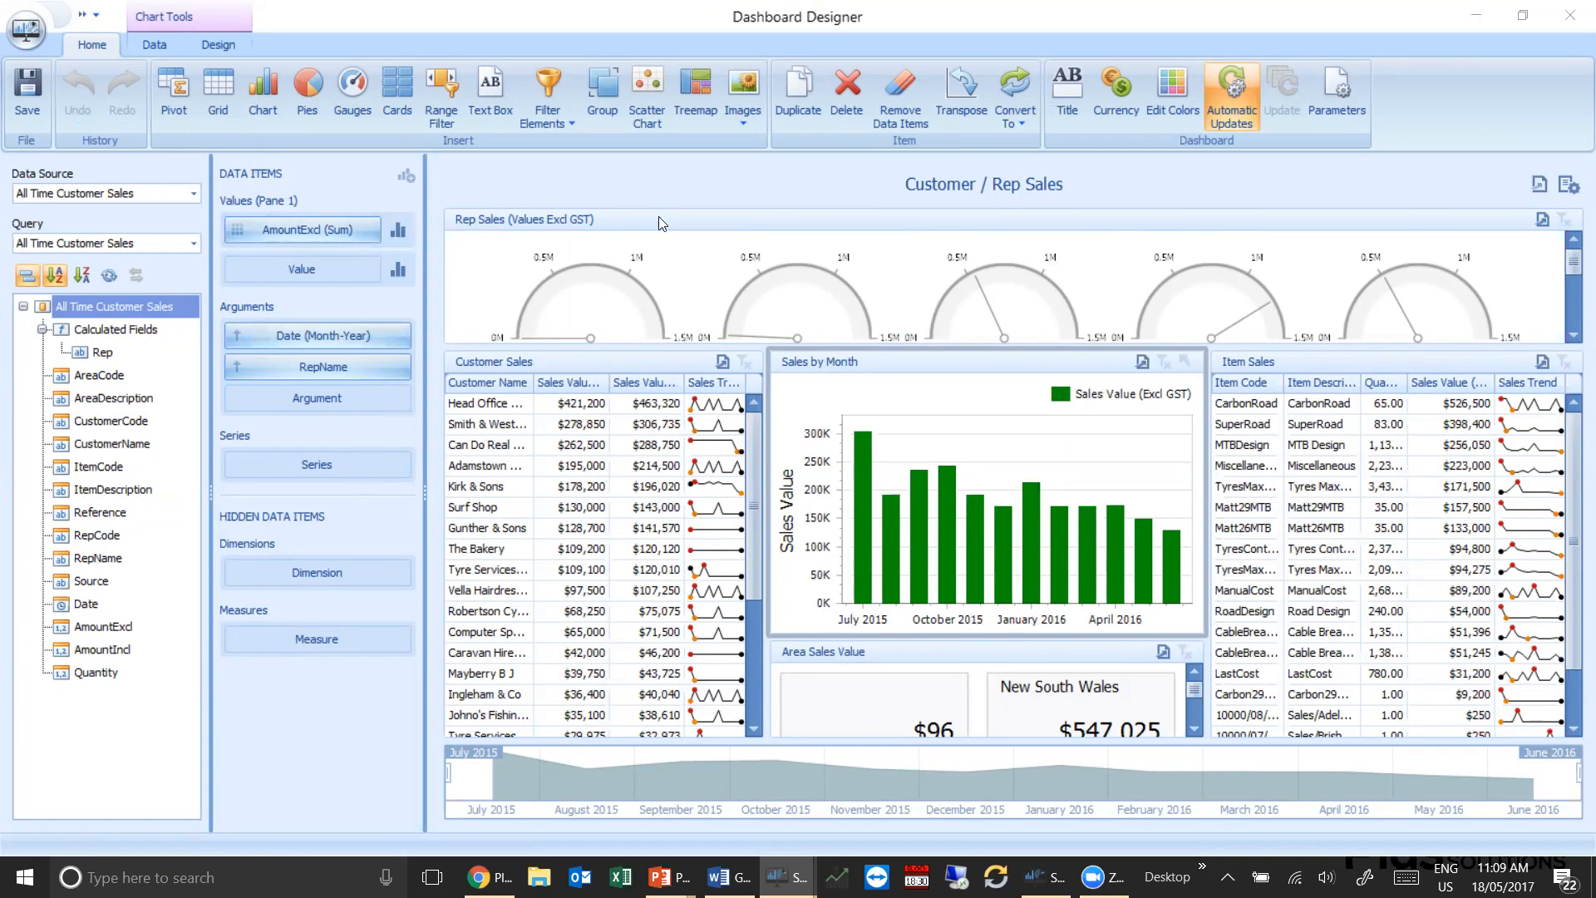
Examine the data items of the Rep Sales gauges, Customer Sales grid, Sales by Month chart and Item Sales grid
{"action": "left_click", "coordinate": [808, 236]}
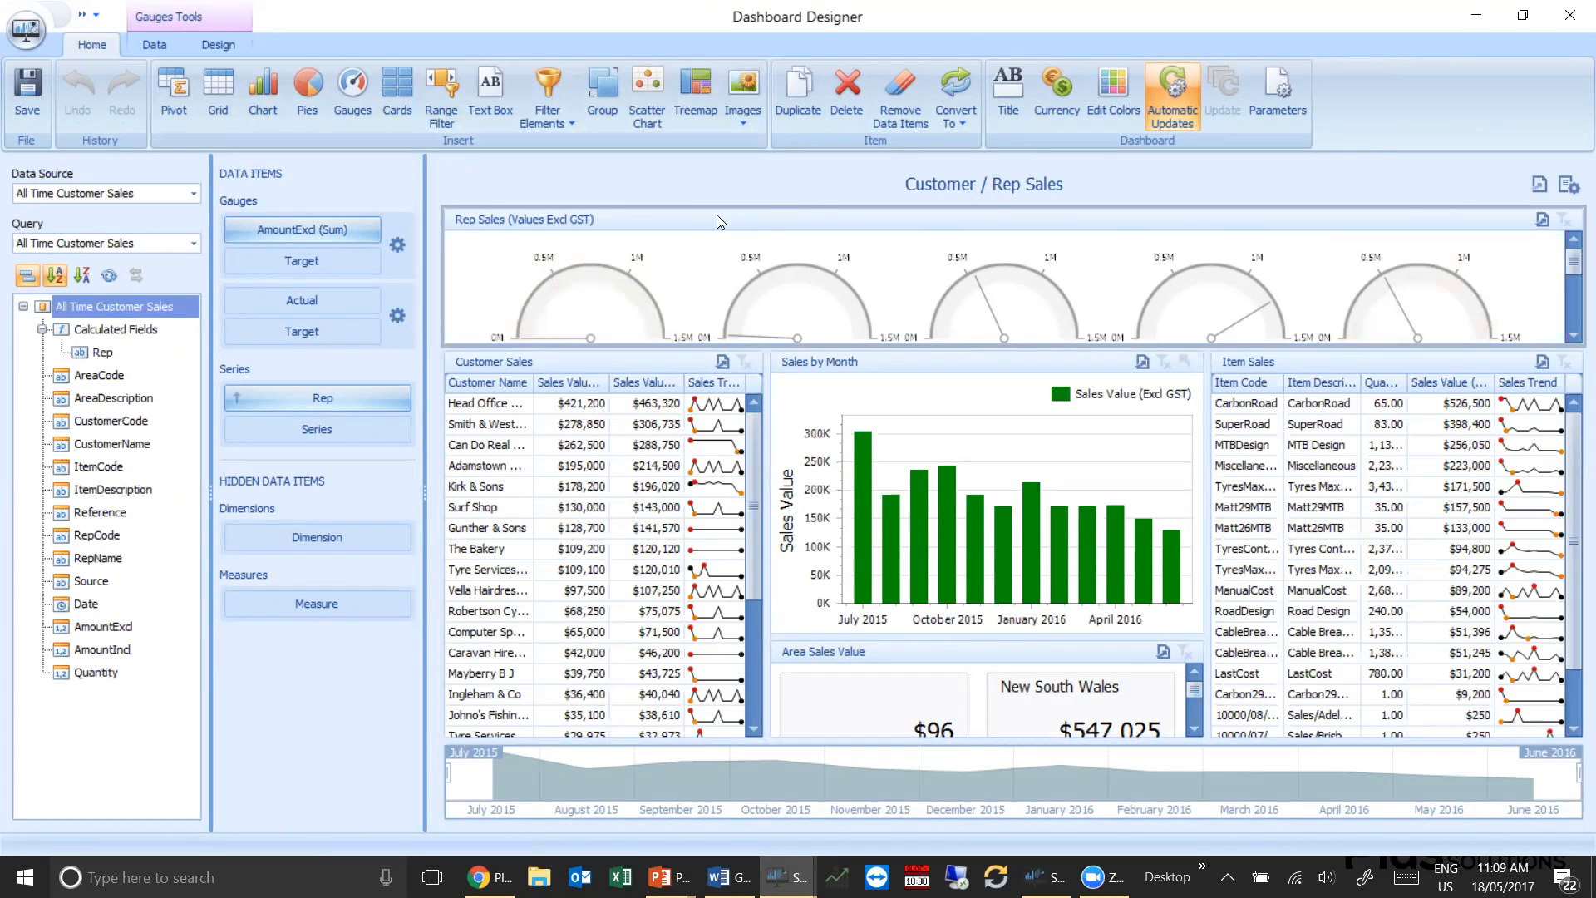
{"action": "left_click", "coordinate": [655, 362]}
{"action": "left_click", "coordinate": [891, 359]}
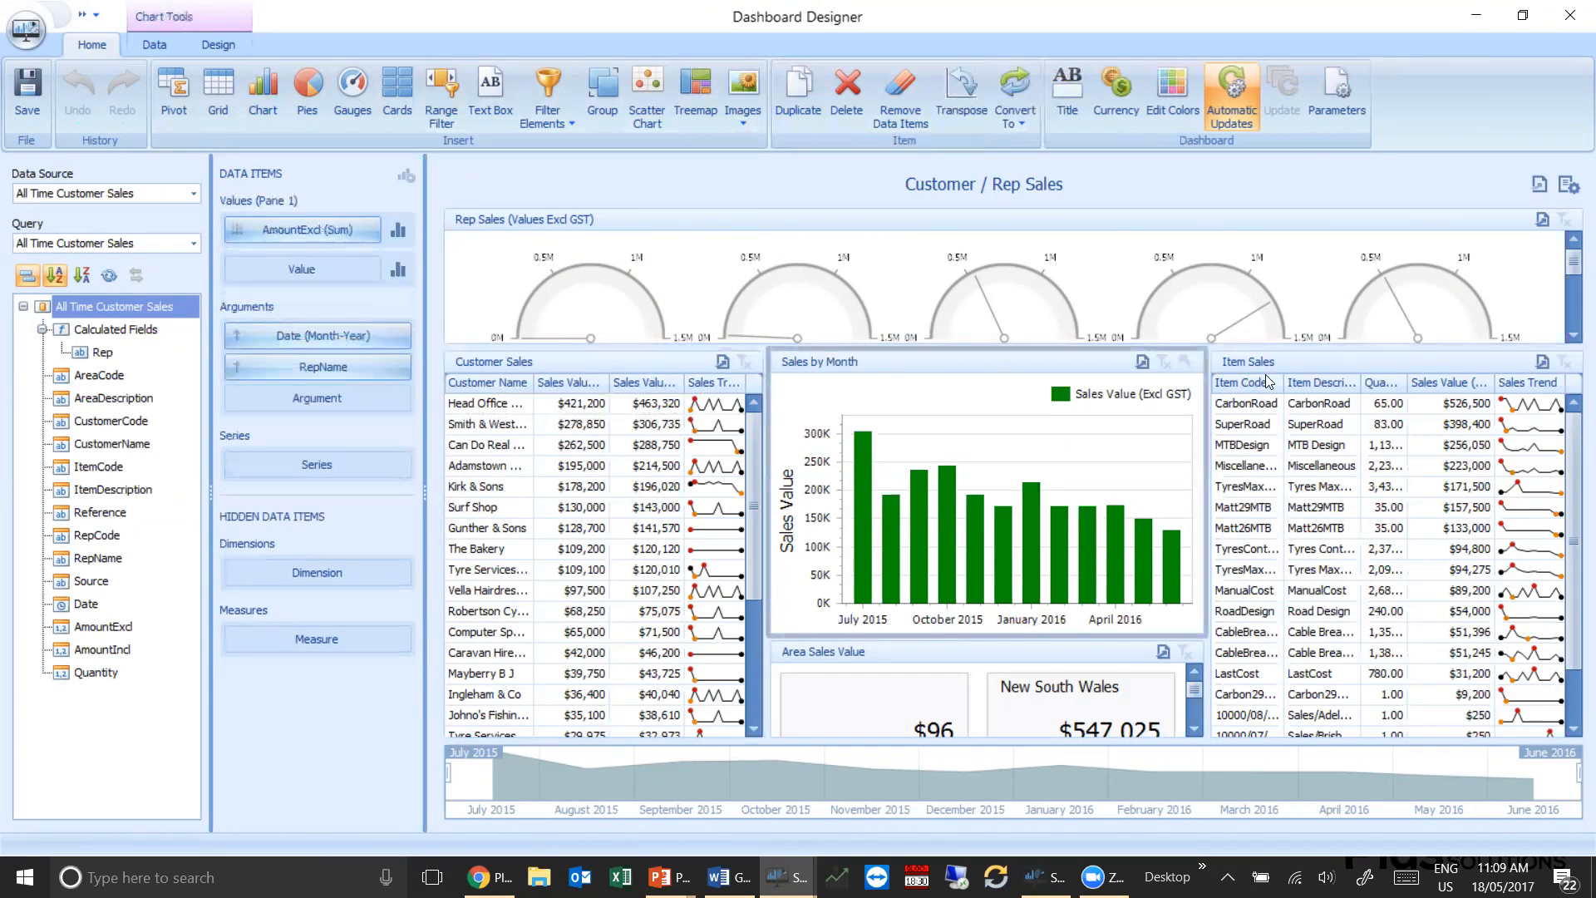
{"action": "left_click", "coordinate": [1288, 367]}
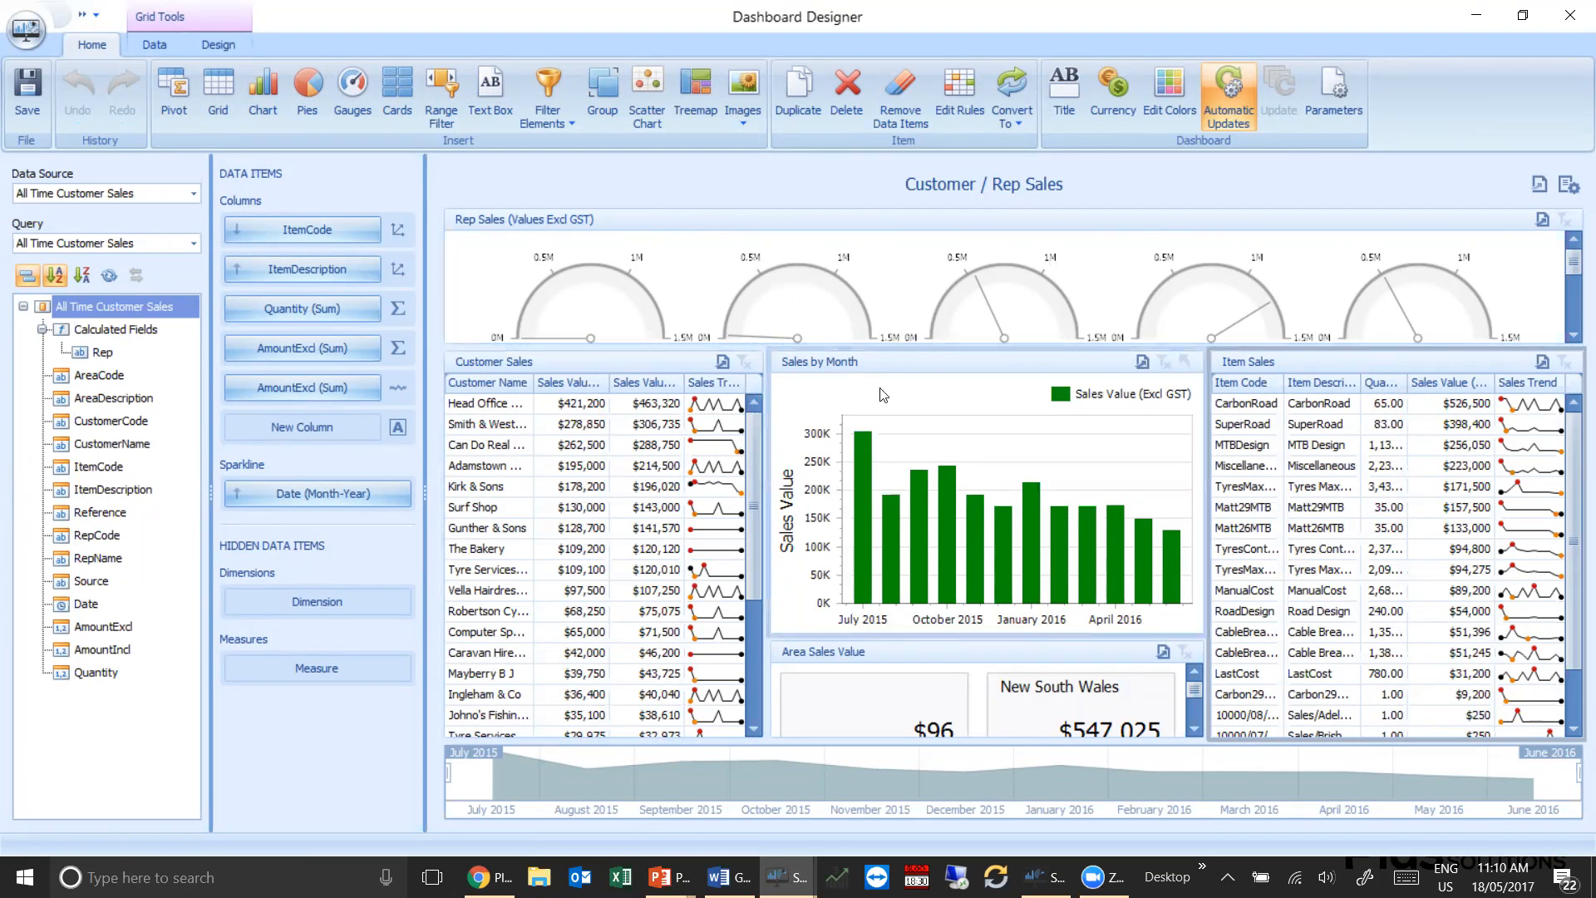
Move the Sales by Month chart above the Rep Sales gauges, undoing a trial move of Customer Sales to the same area
{"action": "left_click_drag", "start_coordinate": [926, 356], "coordinate": [564, 212]}
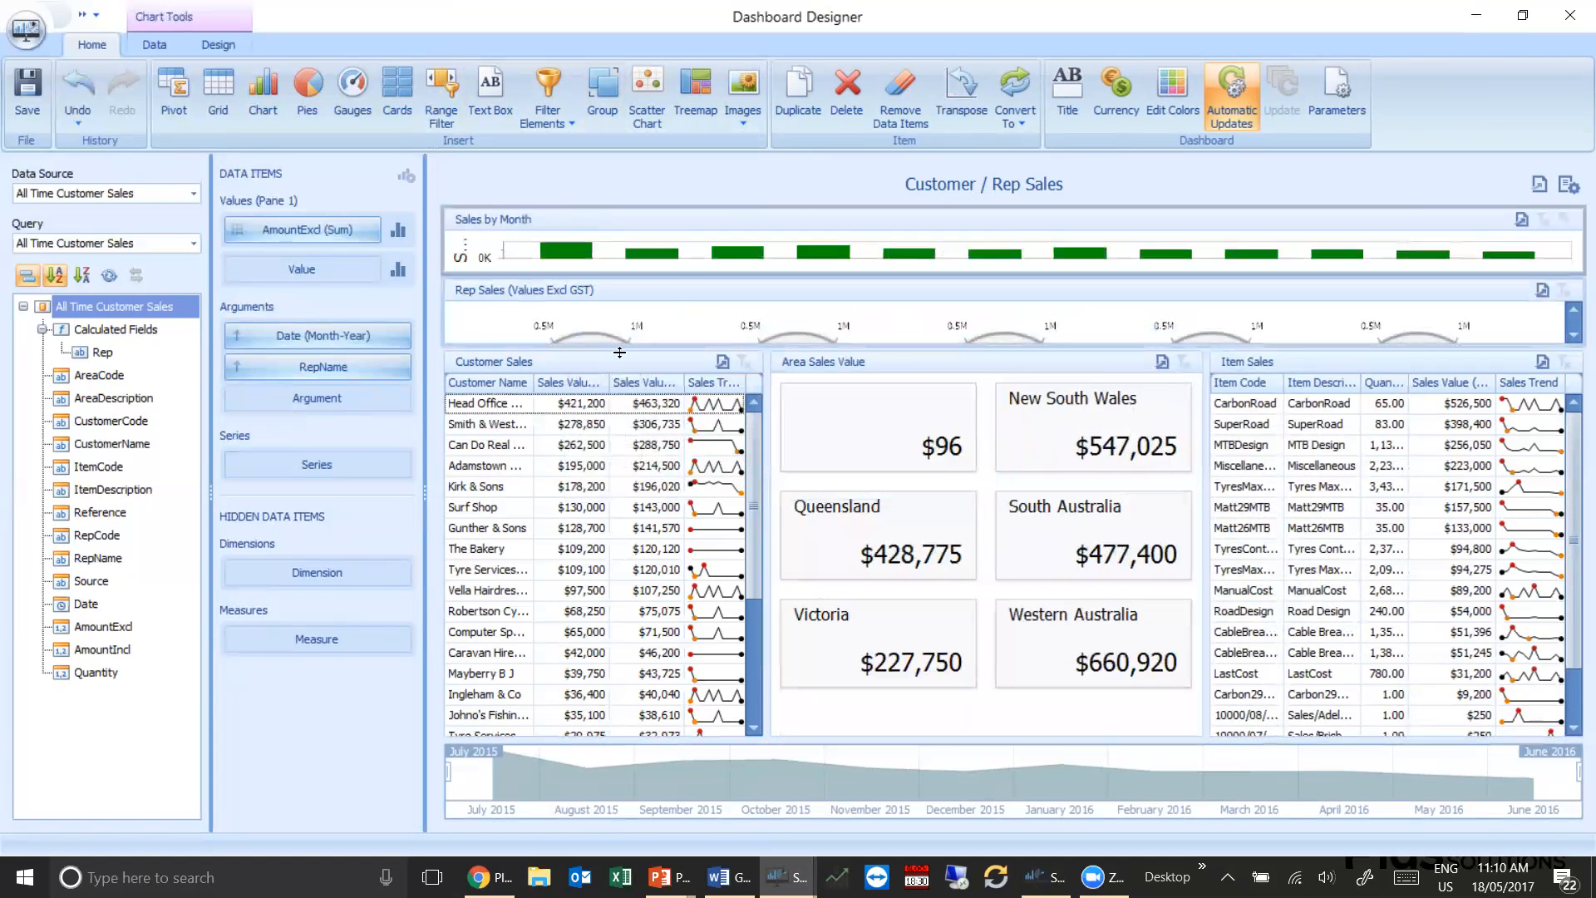
{"action": "left_click_drag", "start_coordinate": [672, 364], "coordinate": [748, 220]}
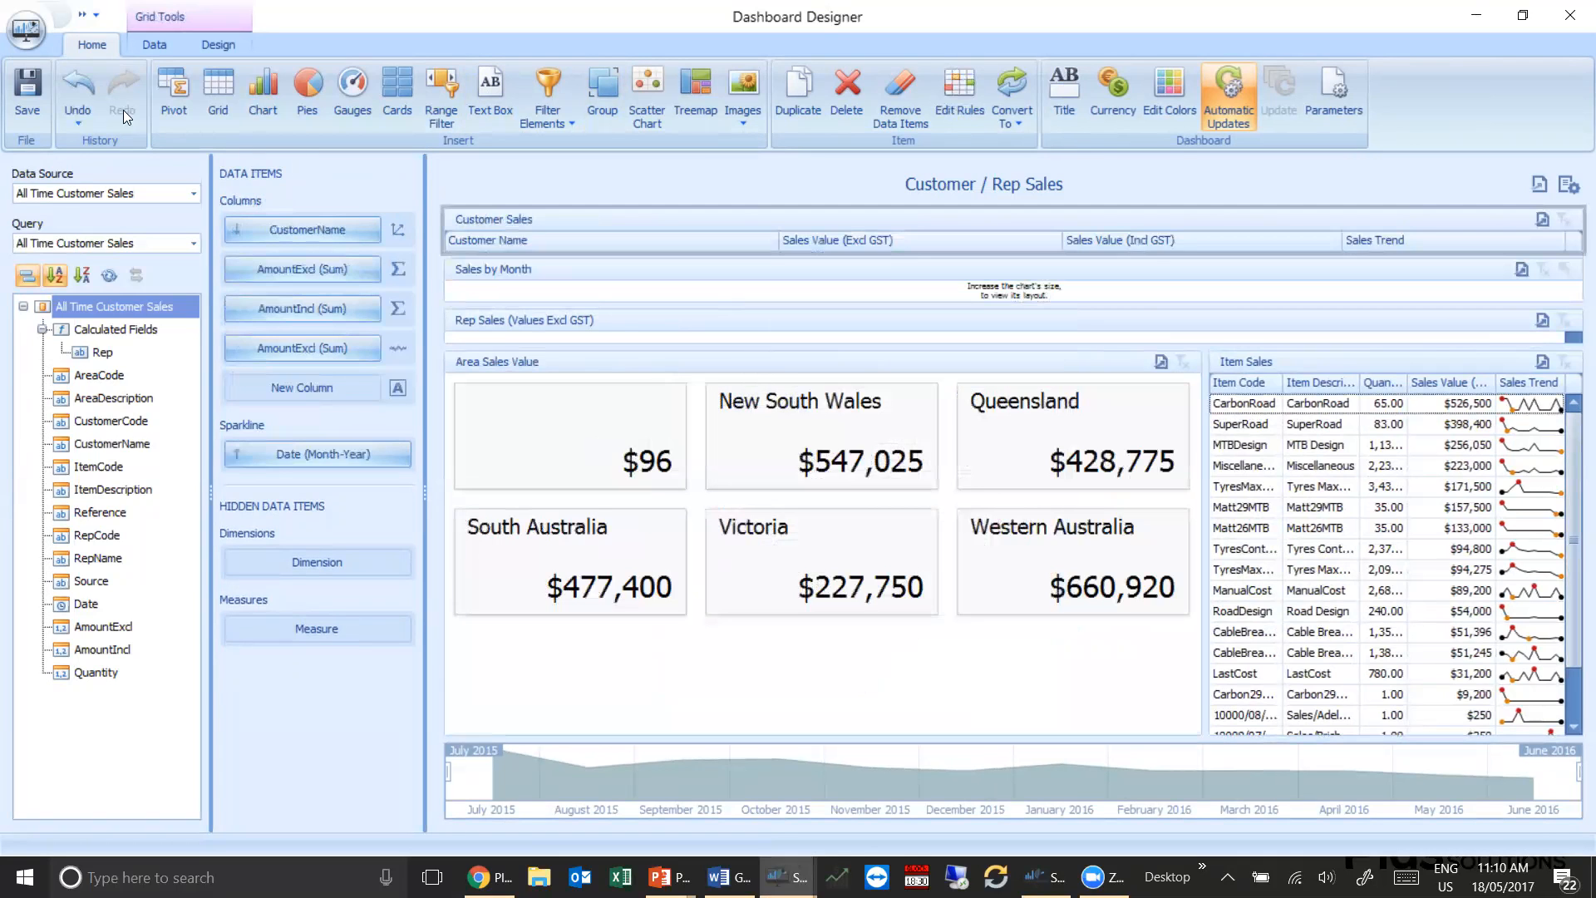
{"action": "left_click", "coordinate": [74, 87]}
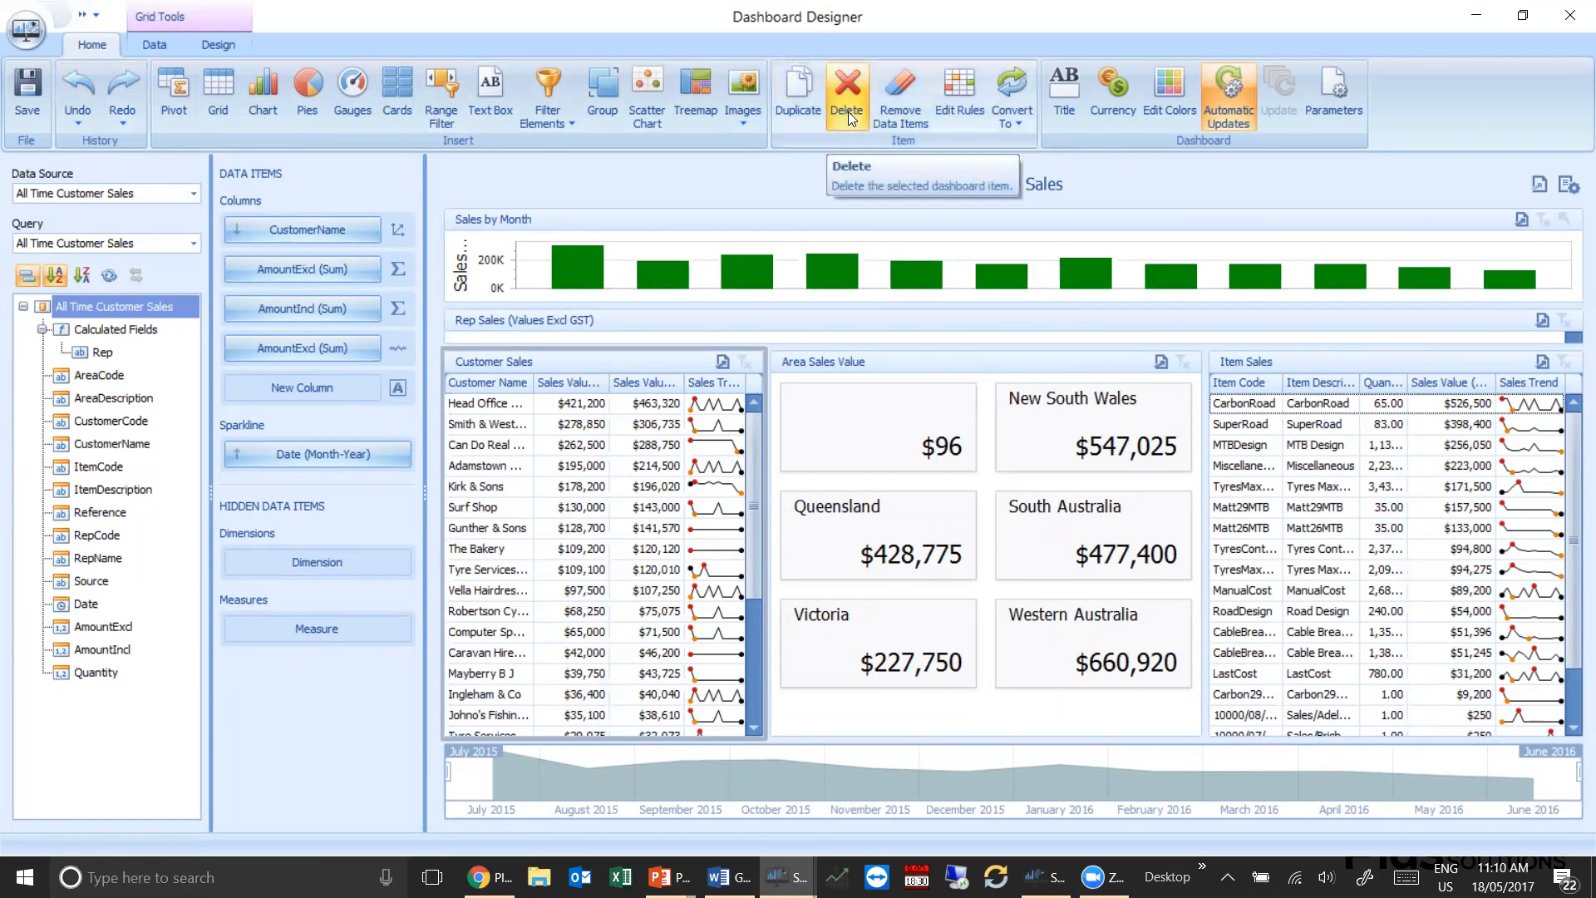
Convert the Sales by Month chart to a grid and make it and the Rep Sales gauges taller
{"action": "left_click", "coordinate": [913, 225]}
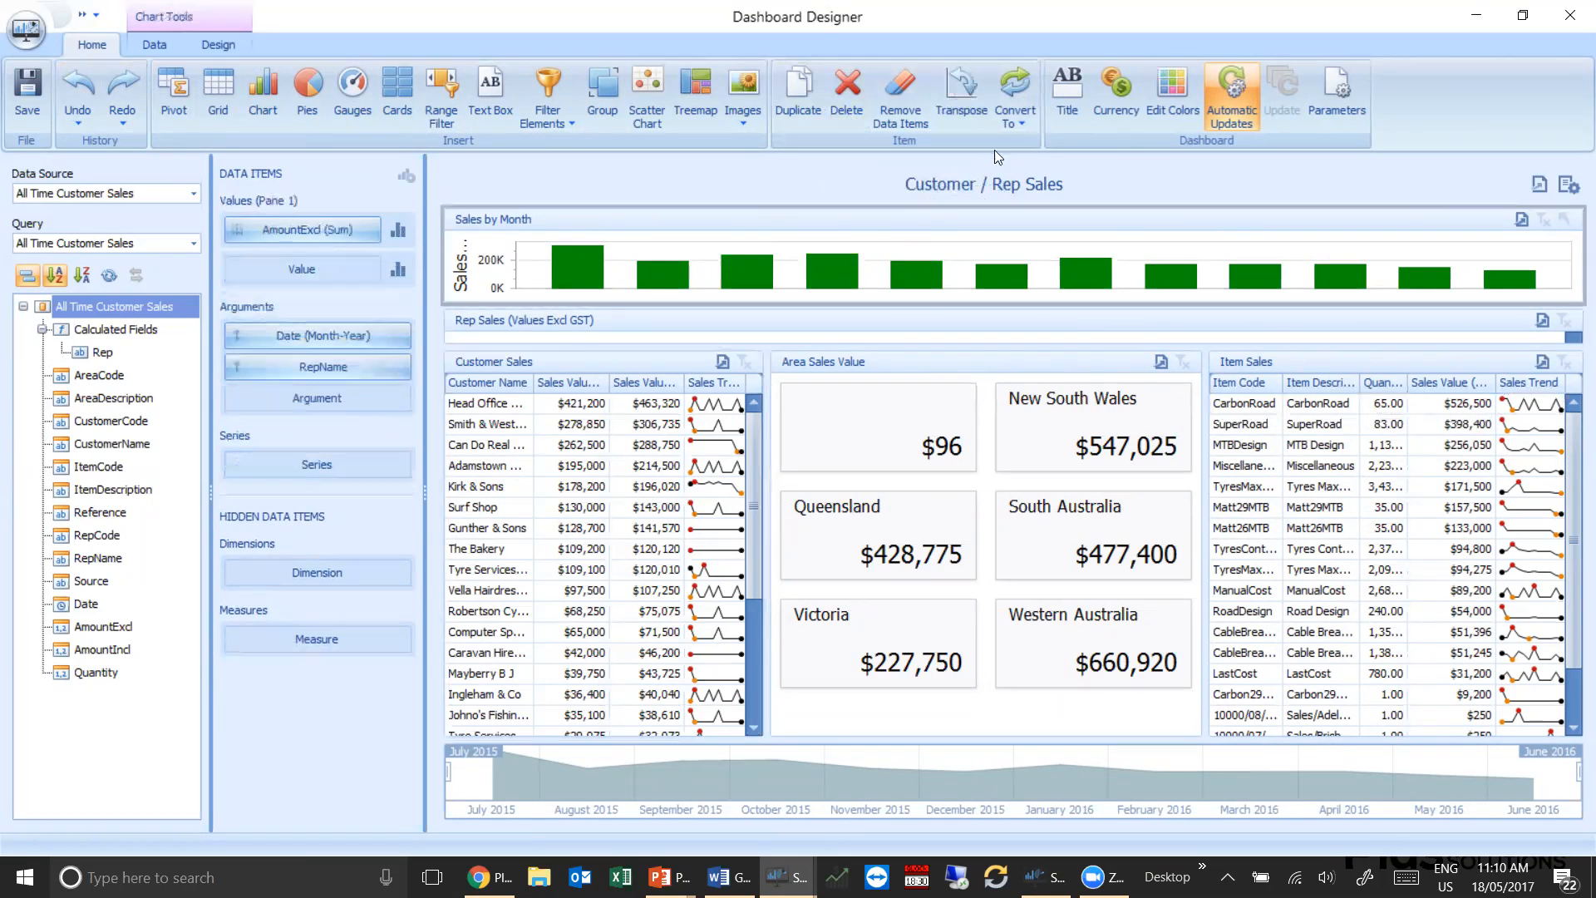
{"action": "left_click", "coordinate": [1019, 116]}
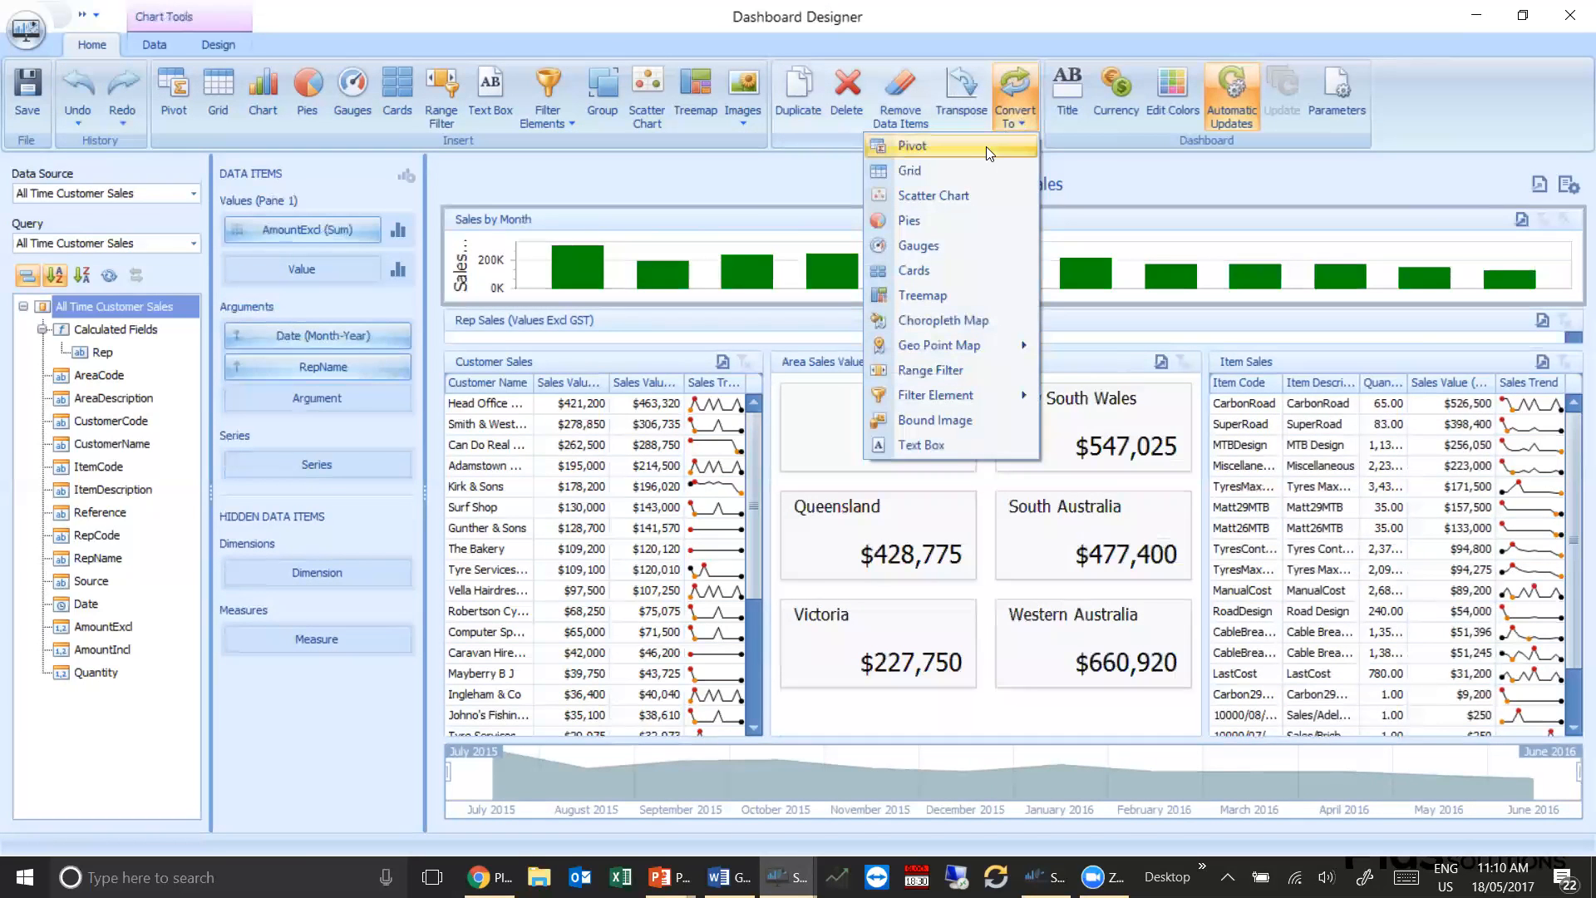
{"action": "left_click", "coordinate": [954, 179]}
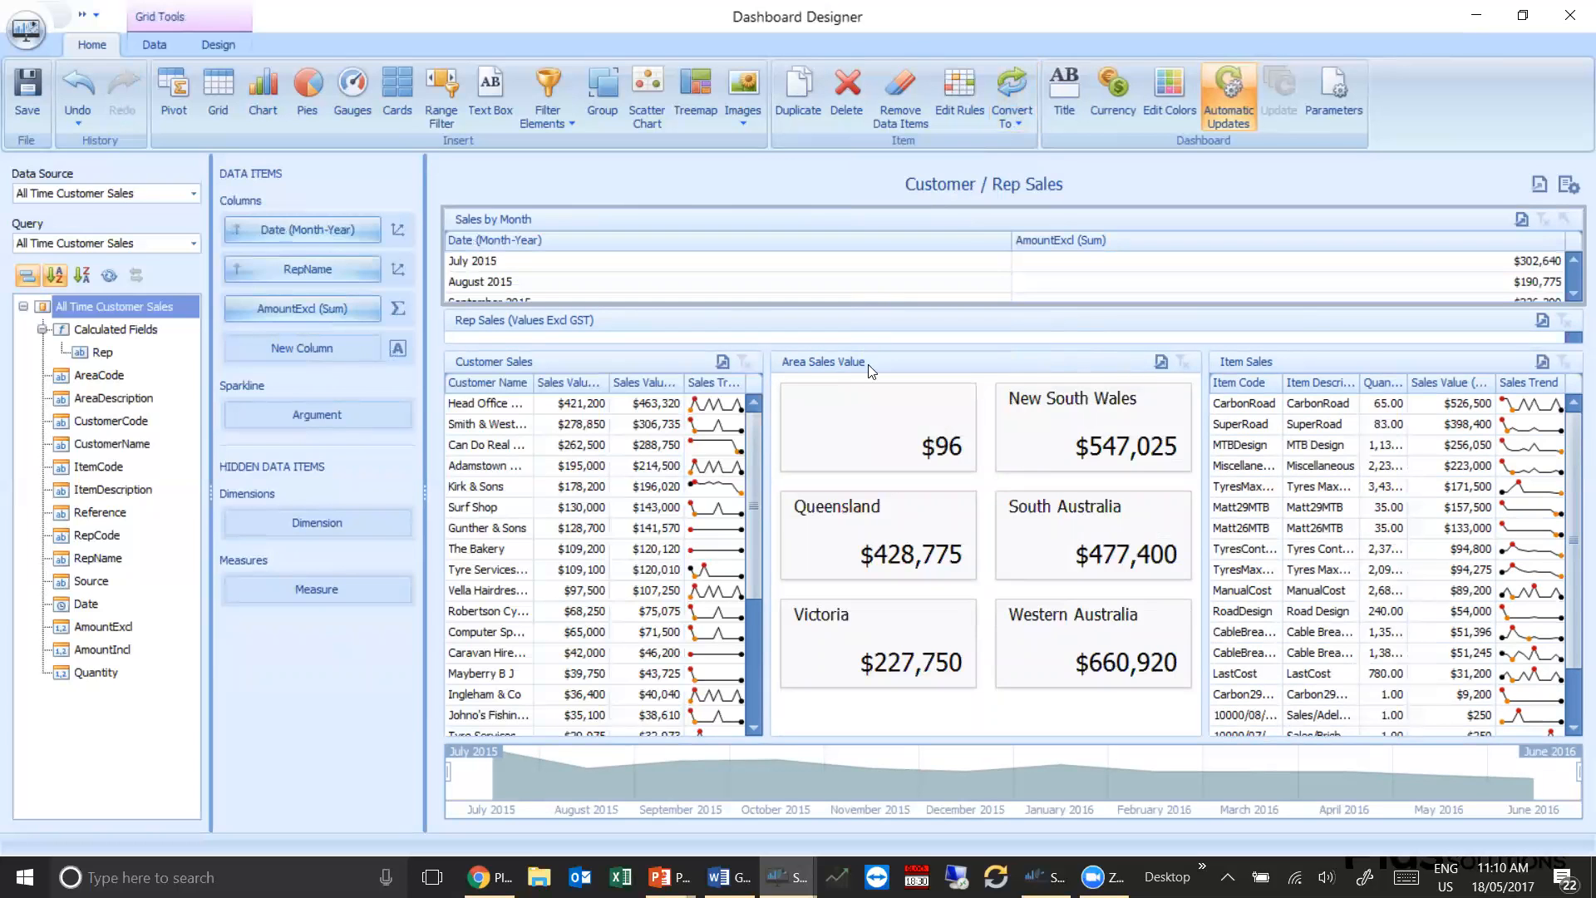
{"action": "left_click_drag", "start_coordinate": [748, 347], "coordinate": [744, 510]}
{"action": "left_click_drag", "start_coordinate": [762, 306], "coordinate": [760, 347]}
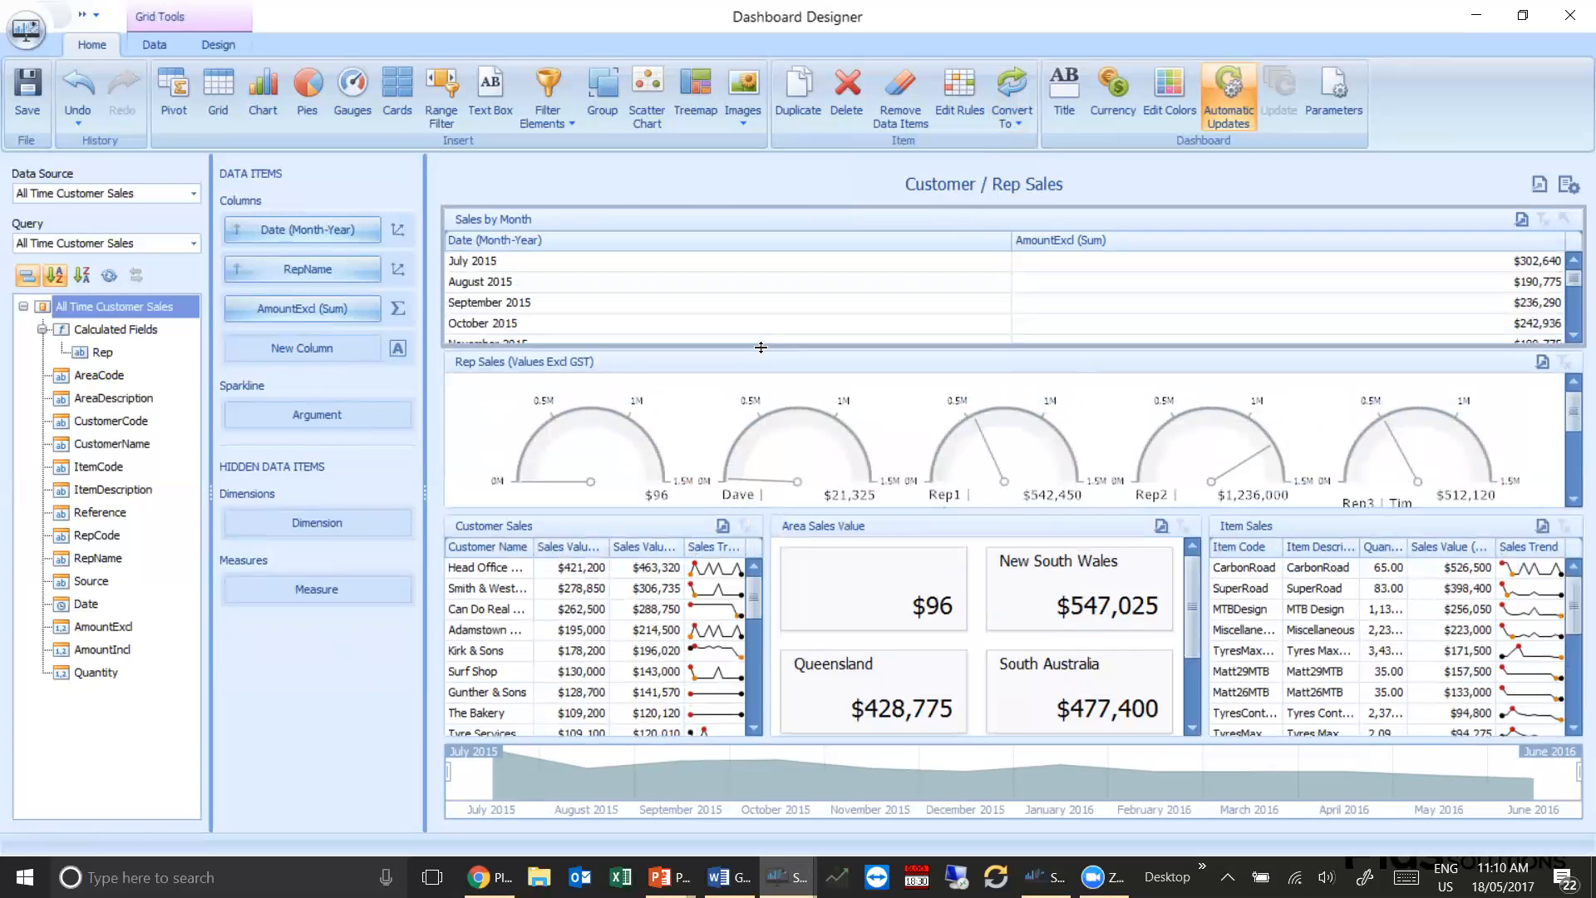
Review the dashboard title settings and the Date From and Date To parameters without changing them
{"action": "left_click", "coordinate": [1060, 113]}
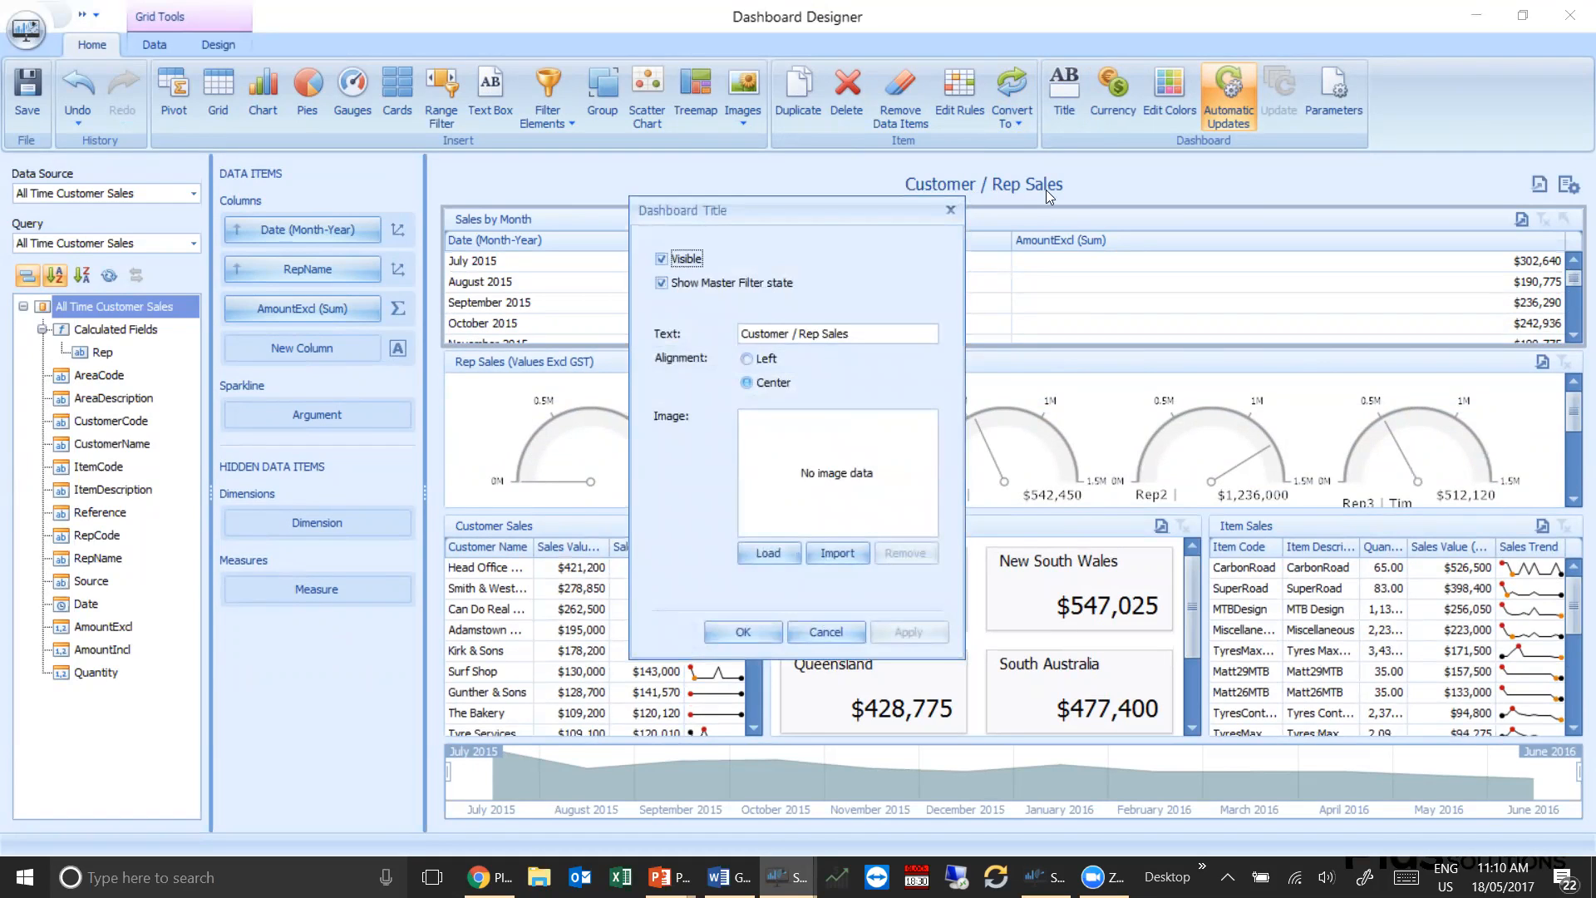
{"action": "left_click_drag", "start_coordinate": [849, 334], "coordinate": [703, 337]}
{"action": "left_click", "coordinate": [953, 210]}
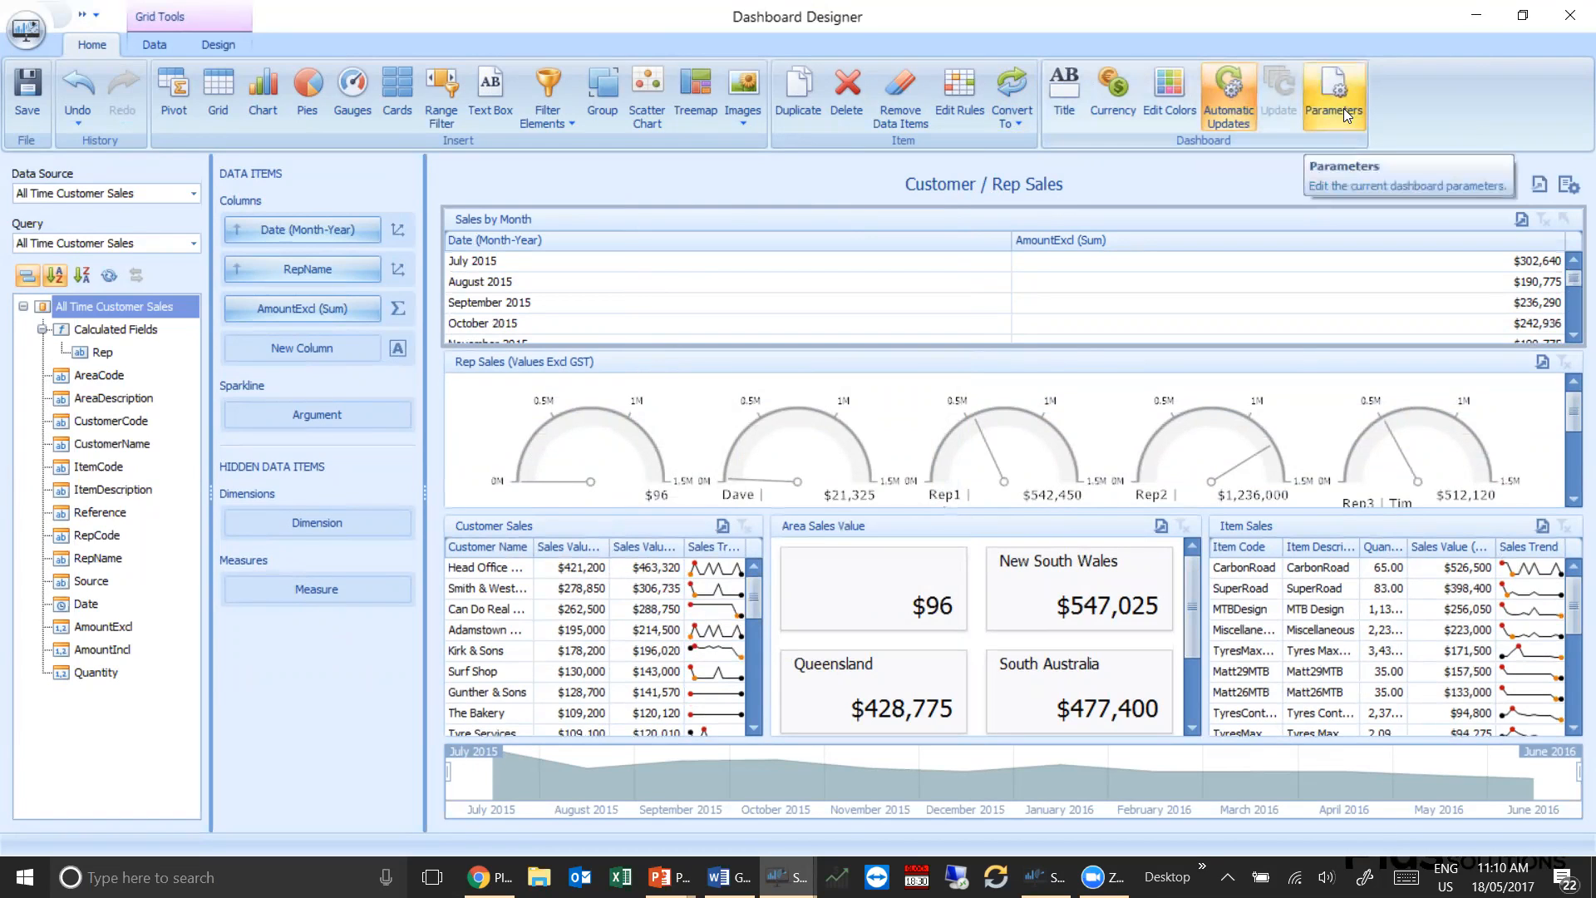
{"action": "left_click", "coordinate": [1569, 189]}
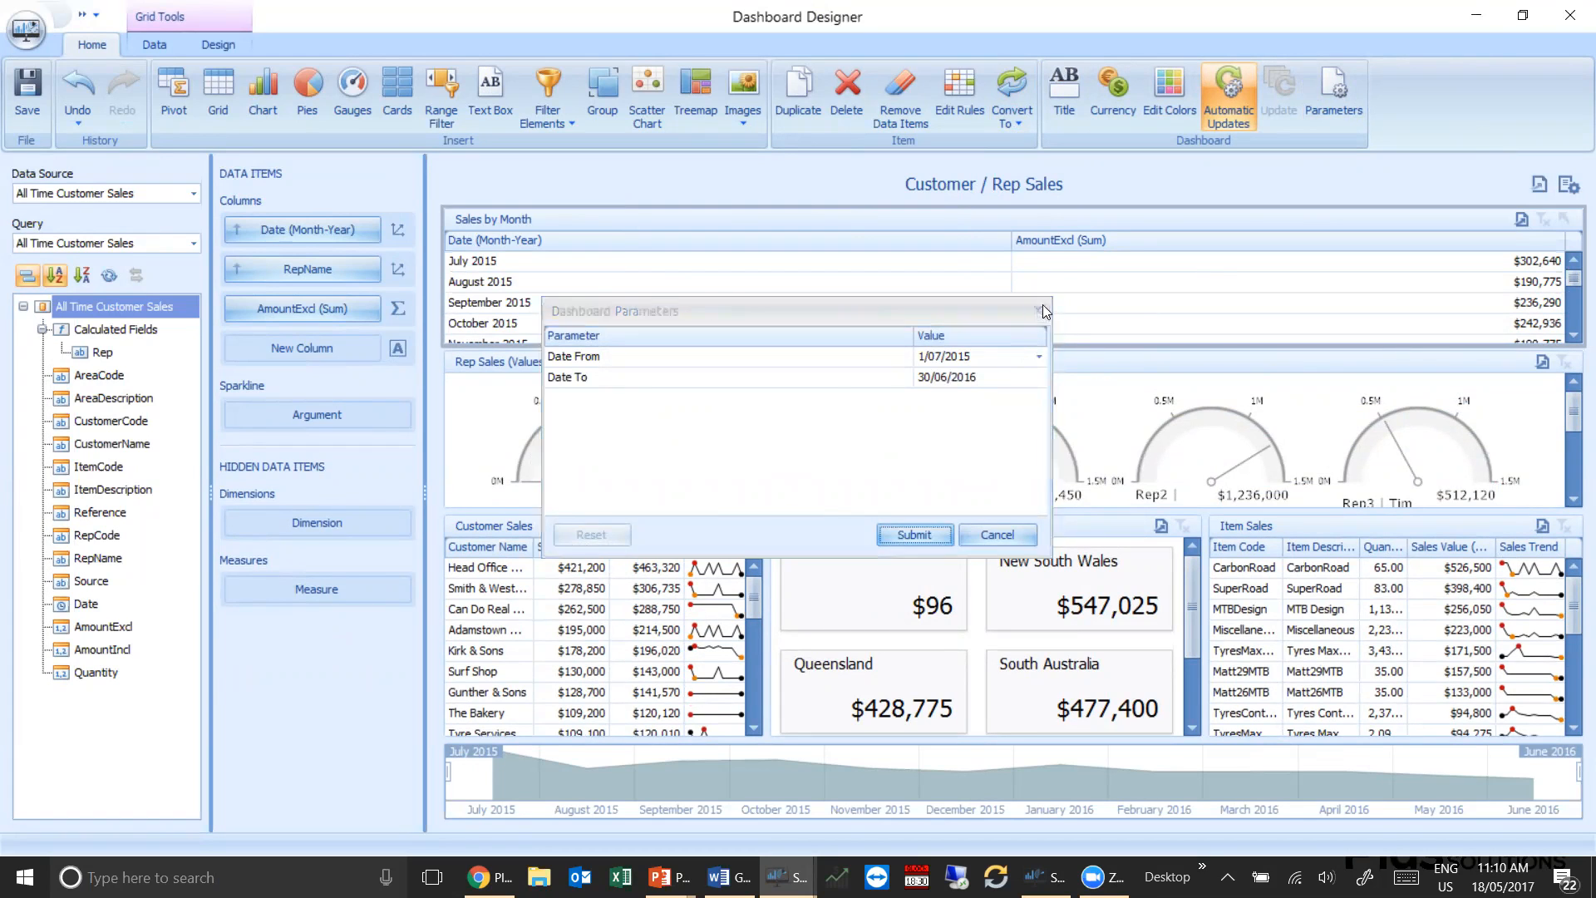
{"action": "left_click", "coordinate": [1038, 311]}
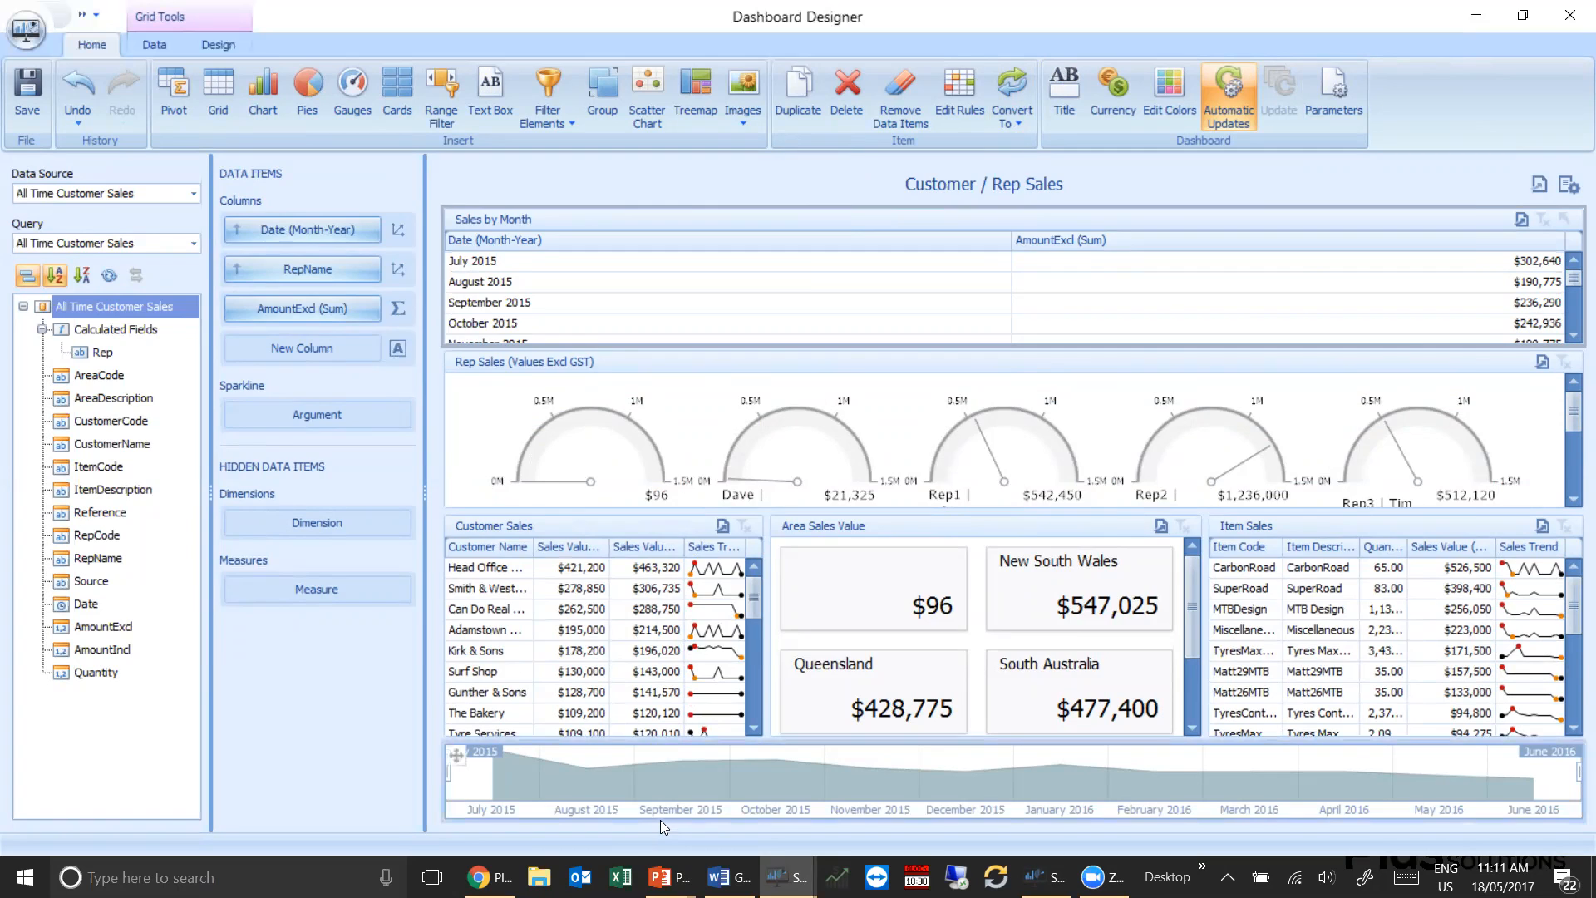
Switch to the Word guide on customising Snapshot dashboards and look through its cover and contents pages
{"action": "key", "text": "alt+Tab"}
{"action": "key", "text": "Tab"}
{"action": "key", "text": "Tab"}
{"action": "key", "text": "Tab"}
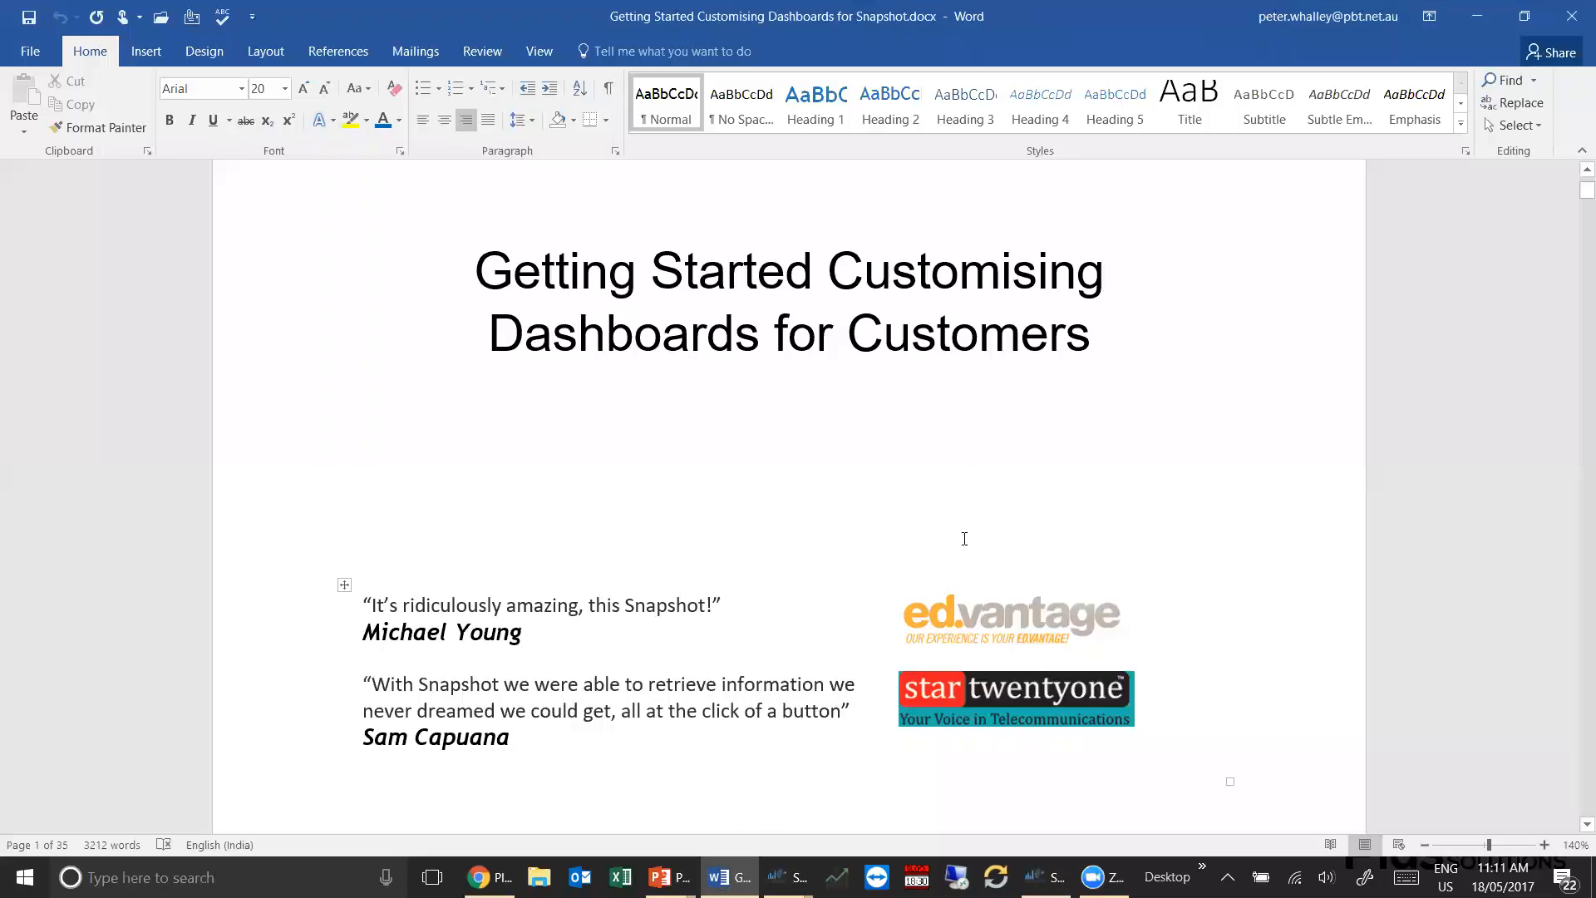
{"action": "scroll", "coordinate": [964, 538], "scroll_direction": "down", "scroll_amount": 10}
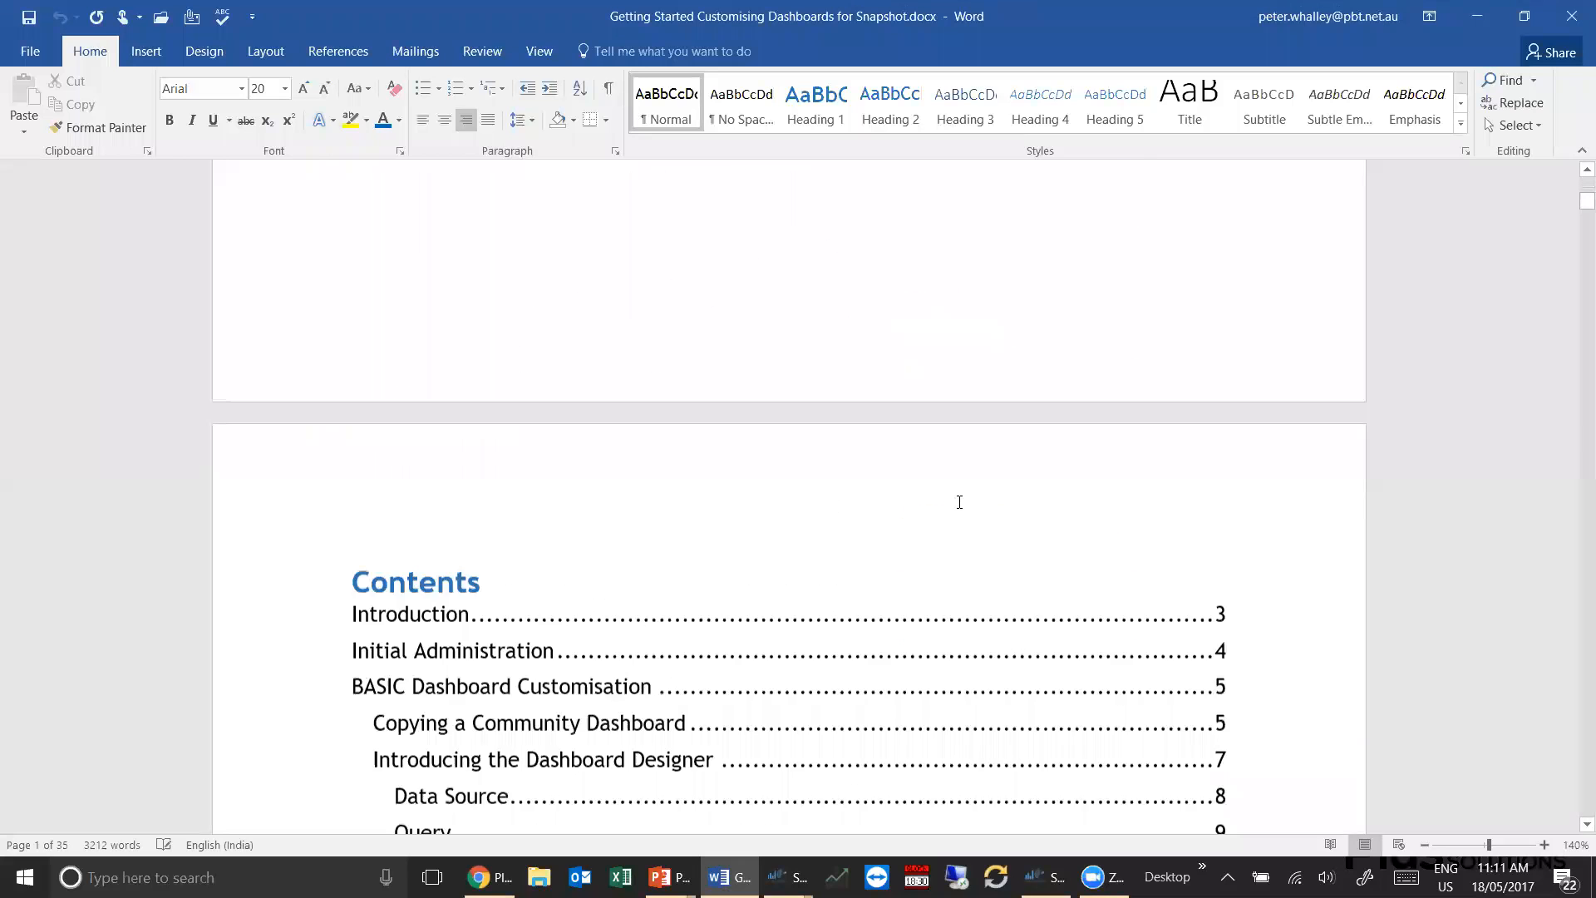
{"action": "scroll", "coordinate": [959, 501], "scroll_direction": "down", "scroll_amount": 10}
{"action": "scroll", "coordinate": [959, 500], "scroll_direction": "up", "scroll_amount": 8}
Return to the Dashboard Designer and insert a new gauges item beside the Rep Sales gauges
{"action": "key", "text": "alt+Tab"}
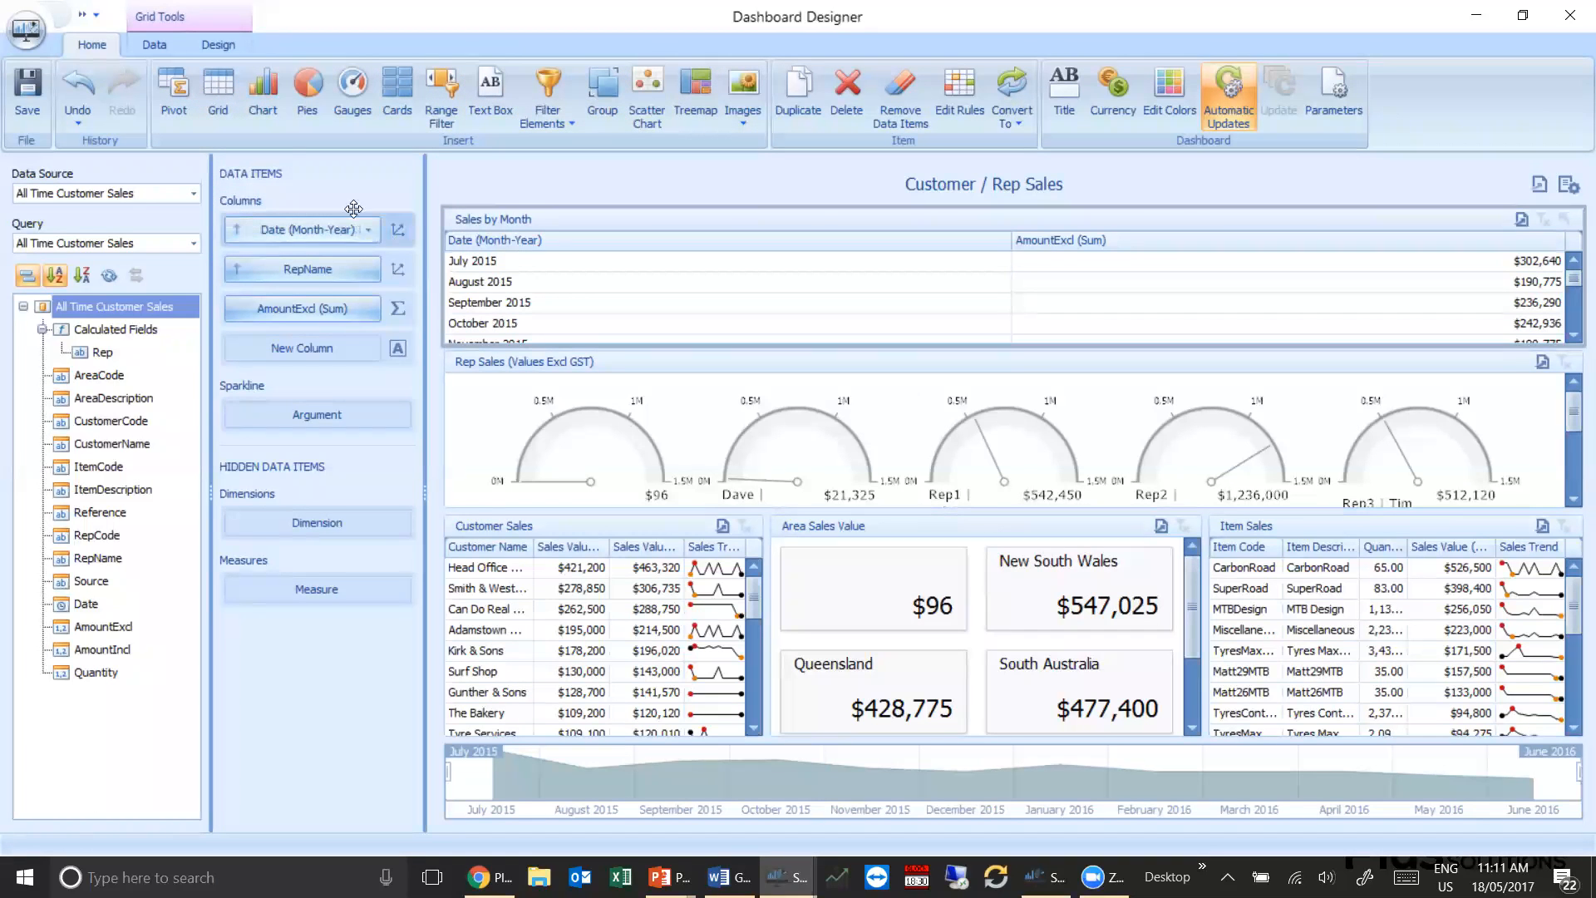
{"action": "left_click", "coordinate": [357, 107]}
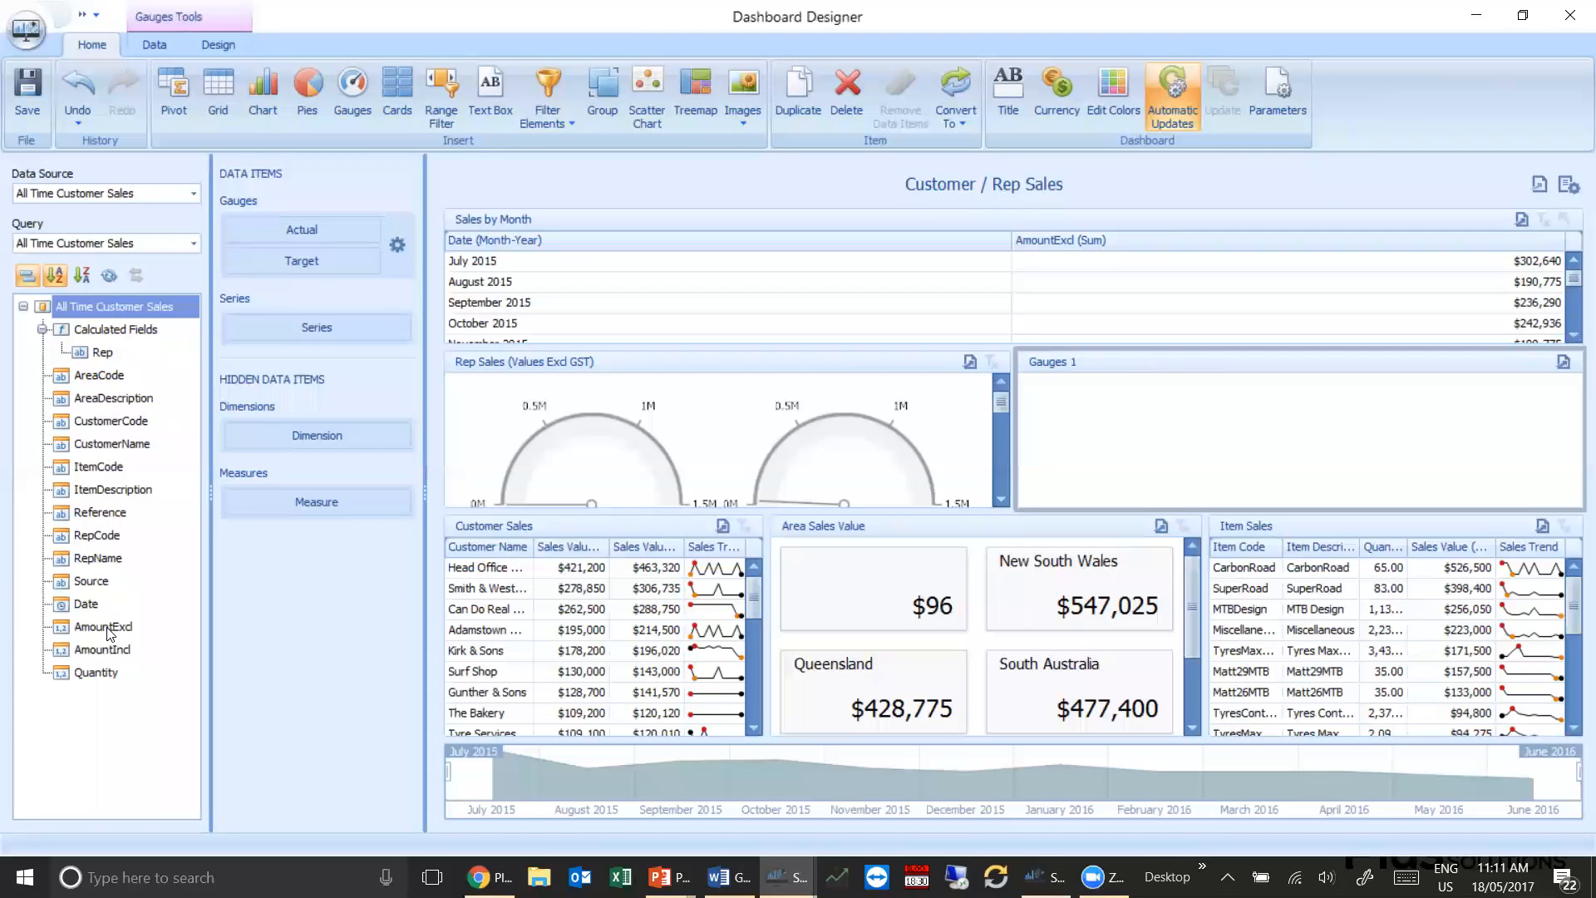
Show AmountExcl as the actual value per RepName in the new gauges item and make the gauges row taller
{"action": "left_click_drag", "start_coordinate": [107, 632], "coordinate": [308, 233]}
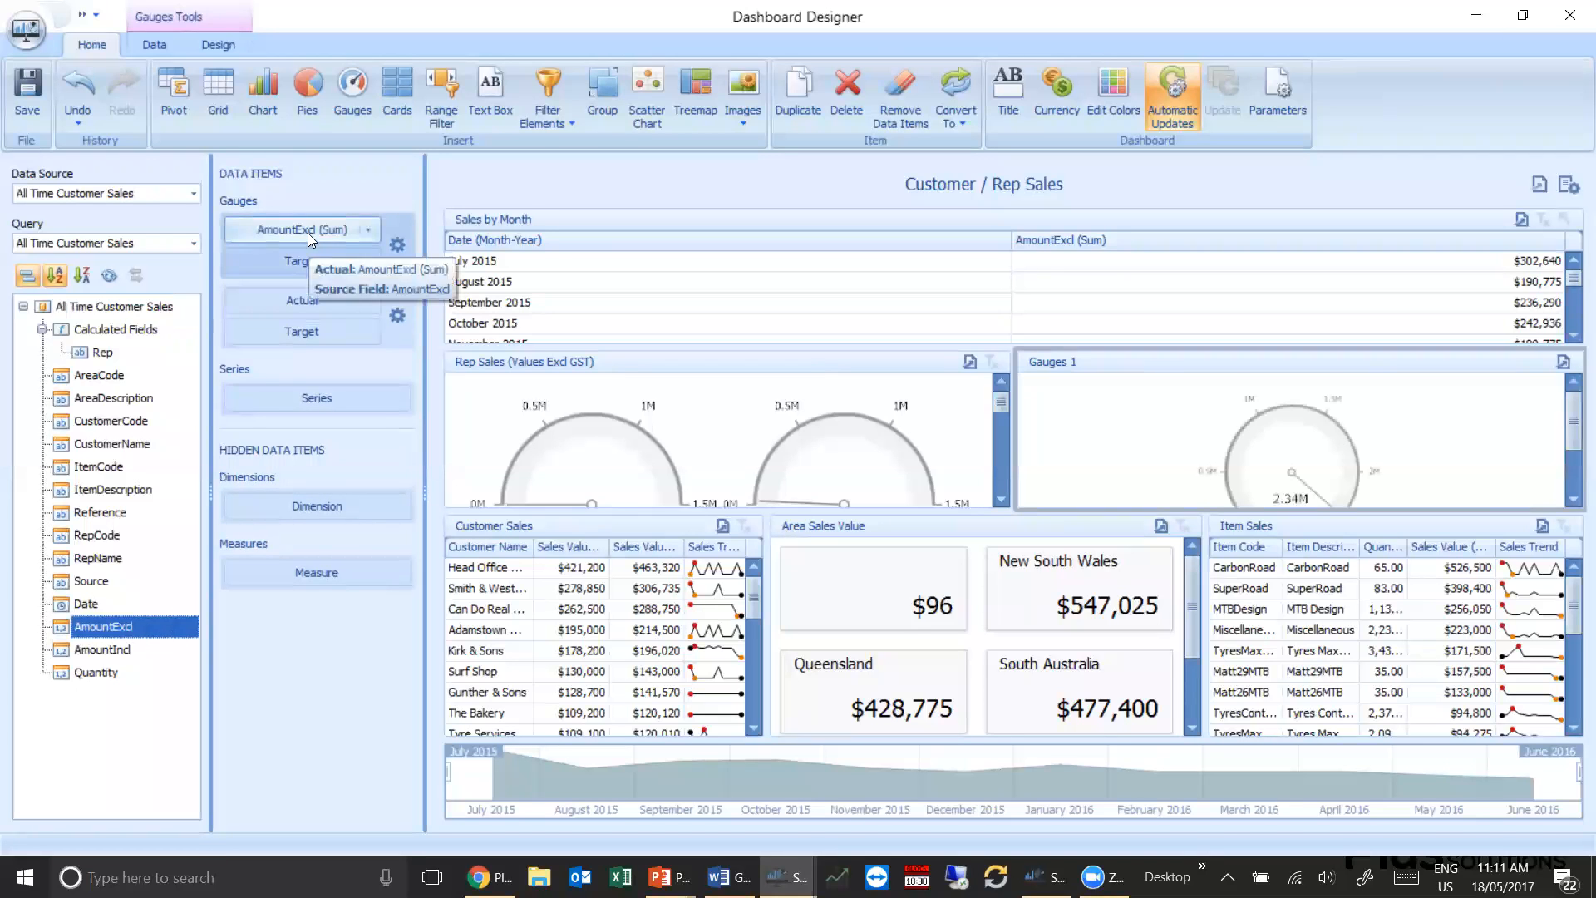
{"action": "left_click_drag", "start_coordinate": [99, 558], "coordinate": [306, 411]}
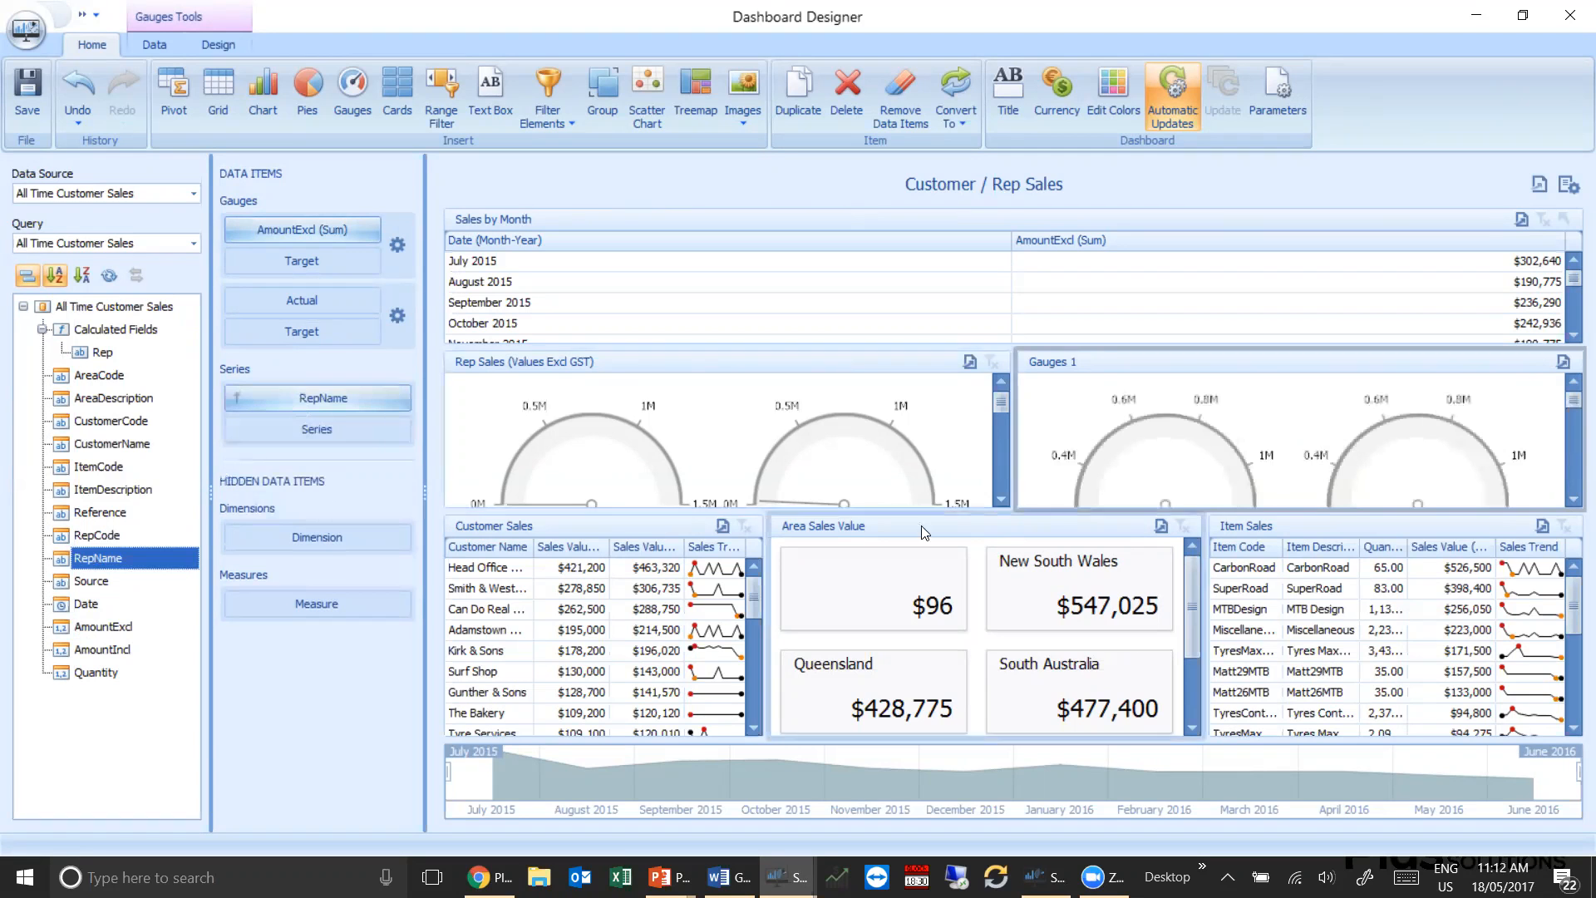
{"action": "left_click_drag", "start_coordinate": [1005, 510], "coordinate": [1005, 740]}
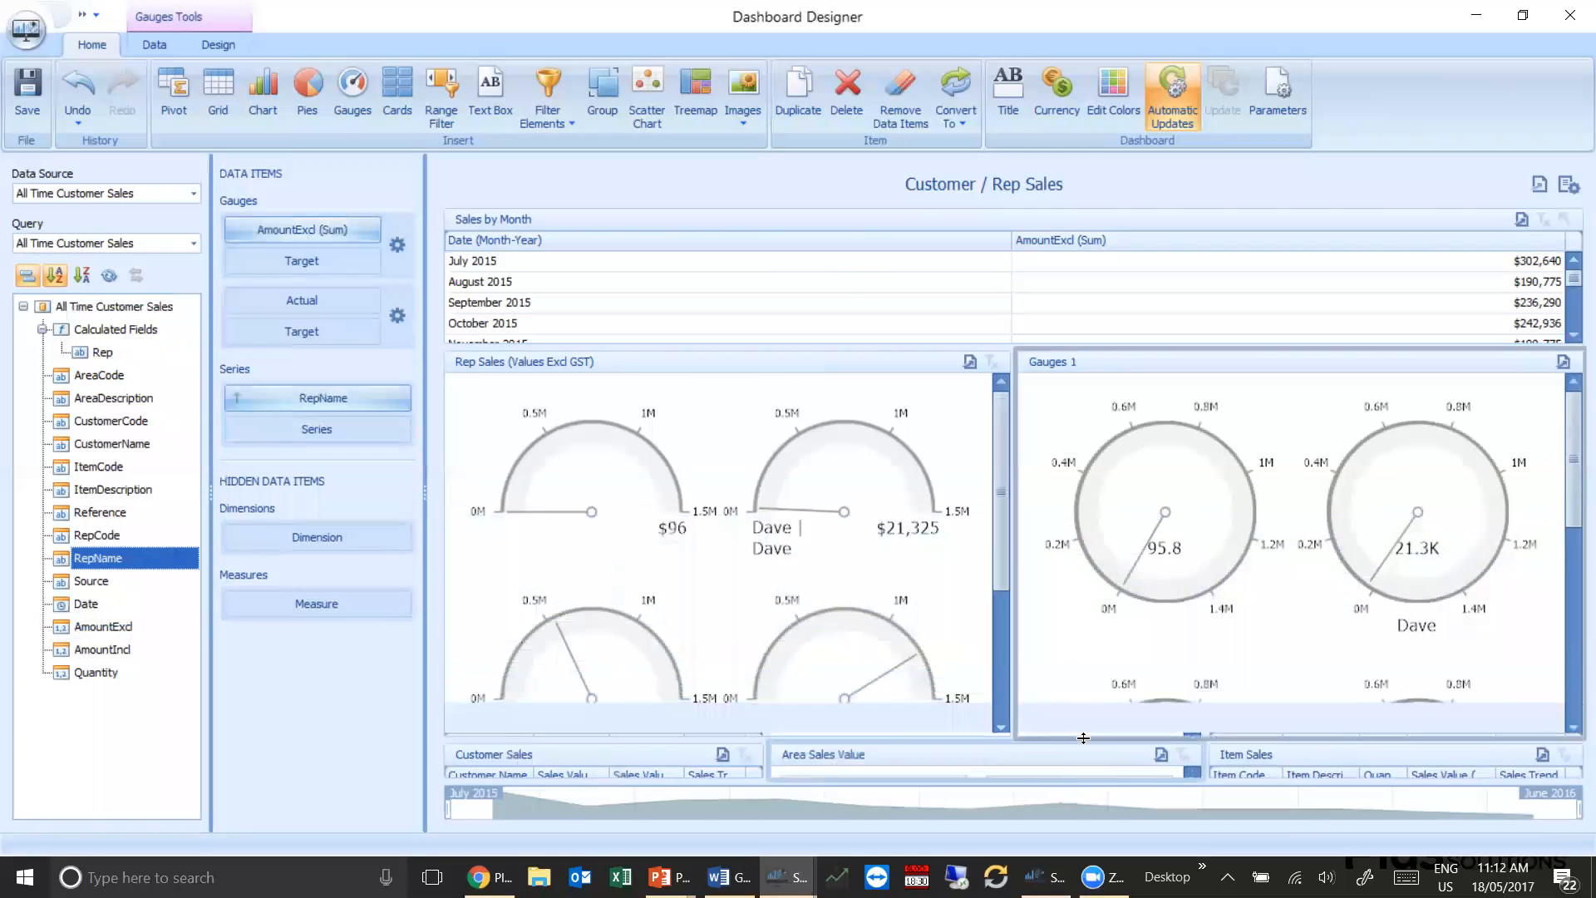
{"action": "scroll", "coordinate": [1253, 489], "scroll_direction": "down", "scroll_amount": 3}
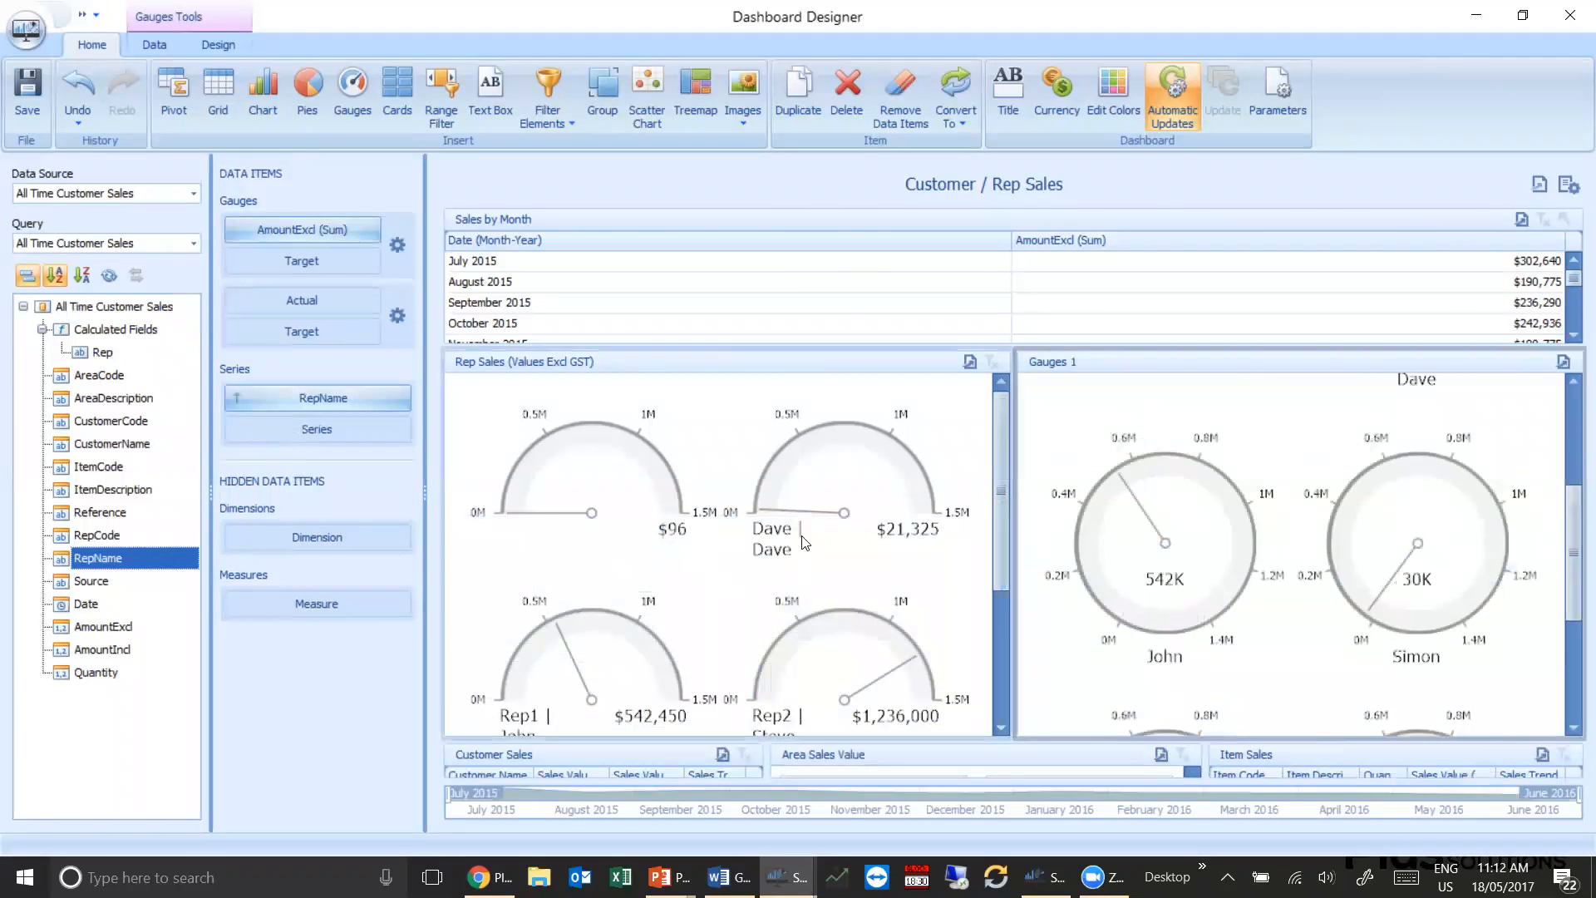
{"action": "scroll", "coordinate": [1380, 553], "scroll_direction": "up", "scroll_amount": 2}
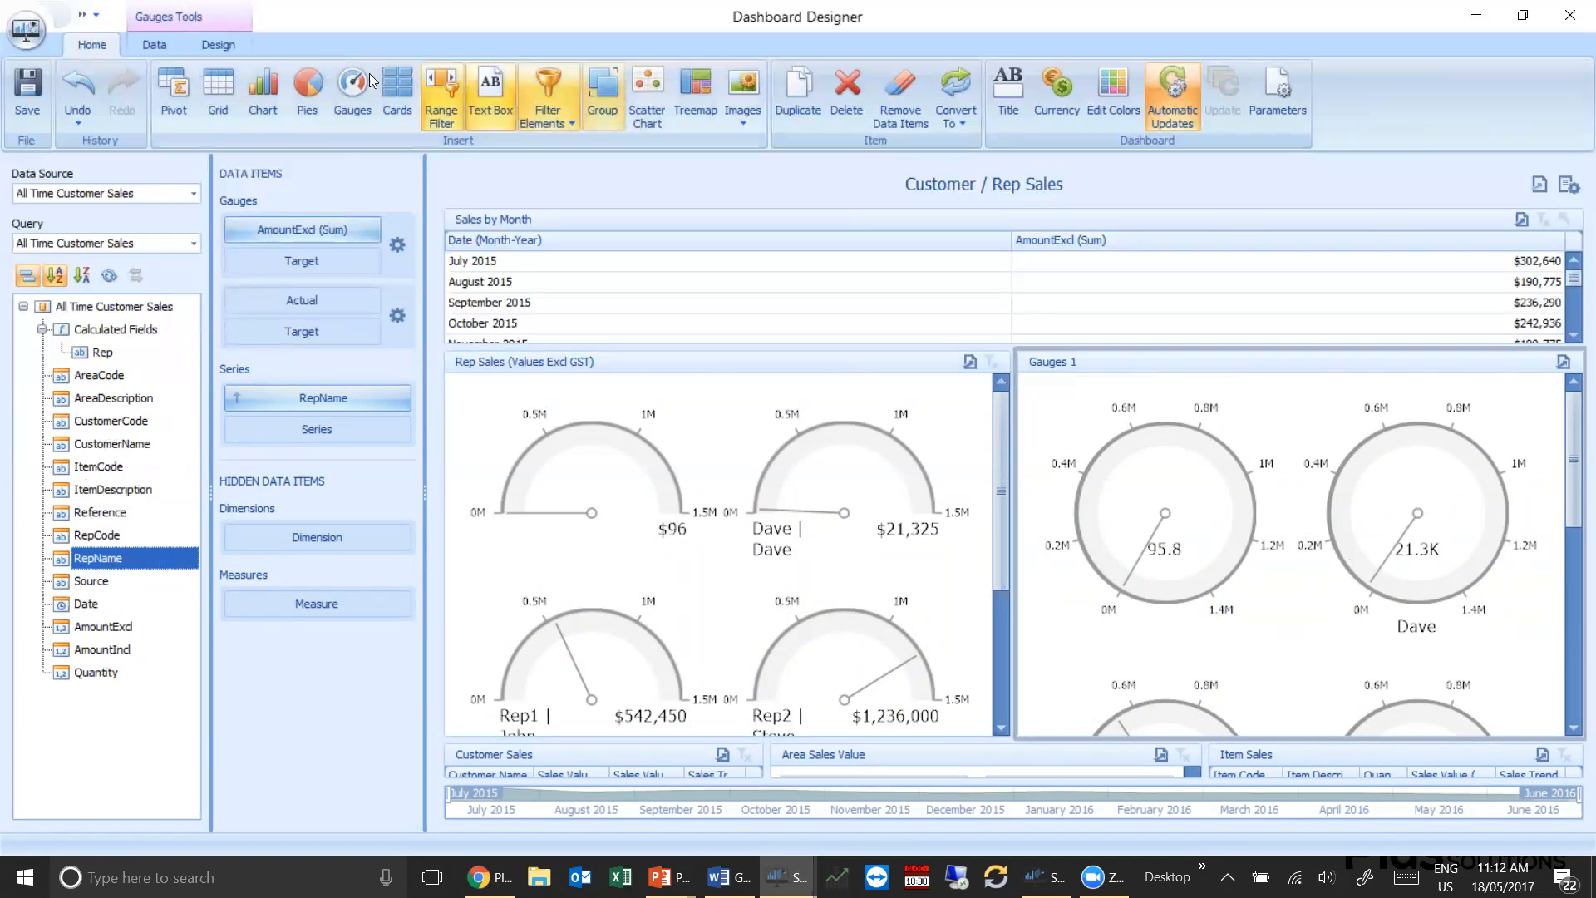
Set the new gauges item to the Linear Horizontal style and hide its caption, leaving the item name as it is
{"action": "left_click", "coordinate": [214, 45]}
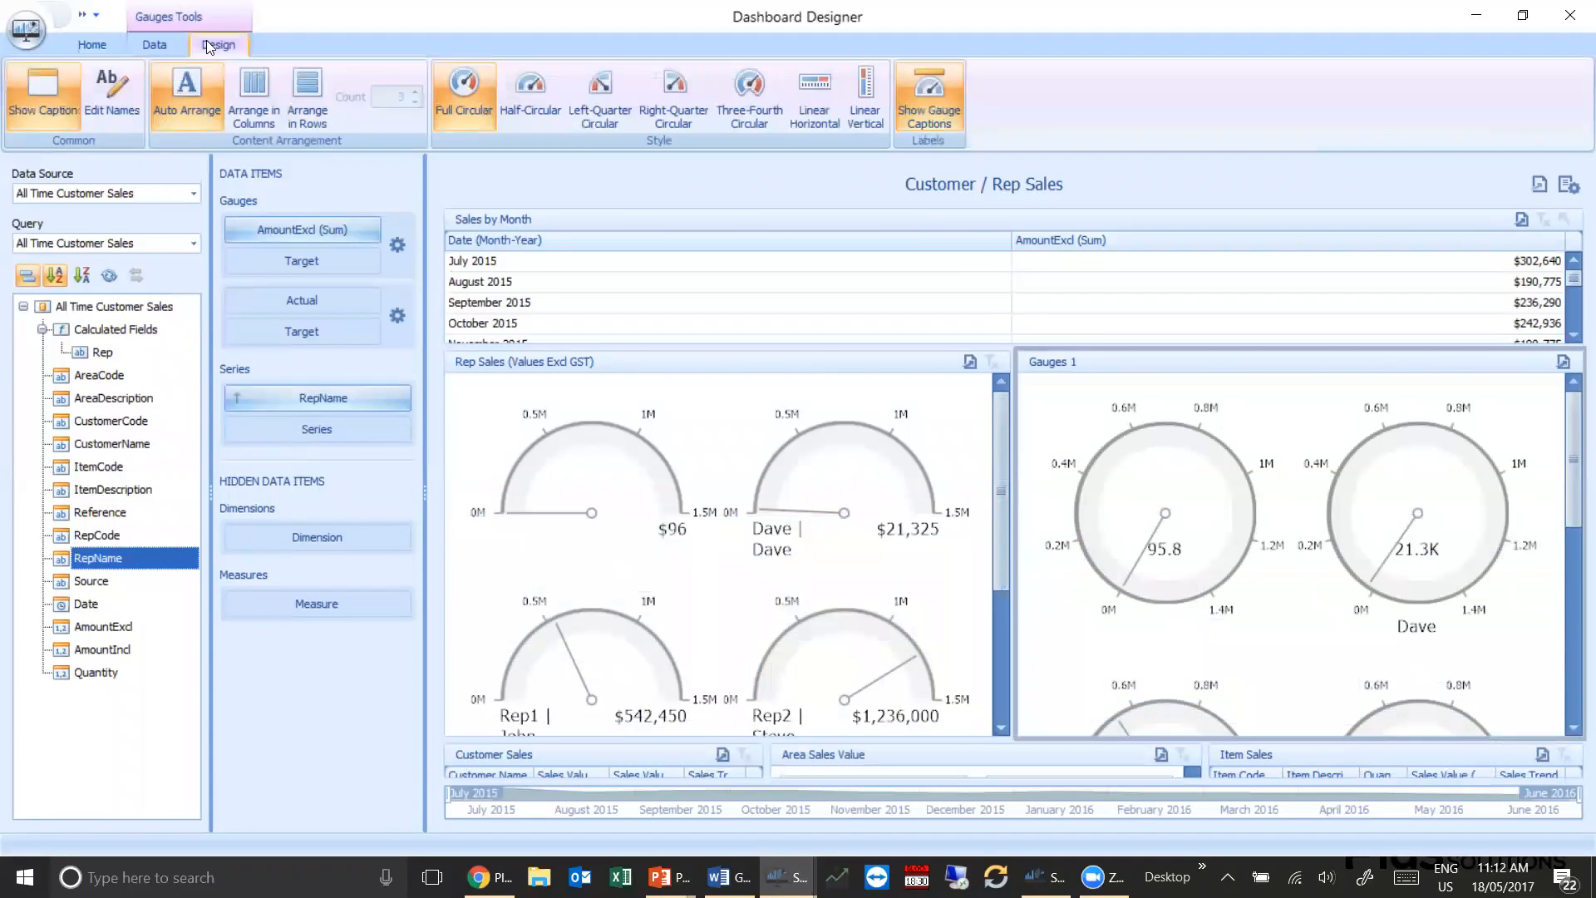
{"action": "left_click", "coordinate": [609, 110]}
{"action": "left_click", "coordinate": [668, 98]}
{"action": "left_click", "coordinate": [810, 98]}
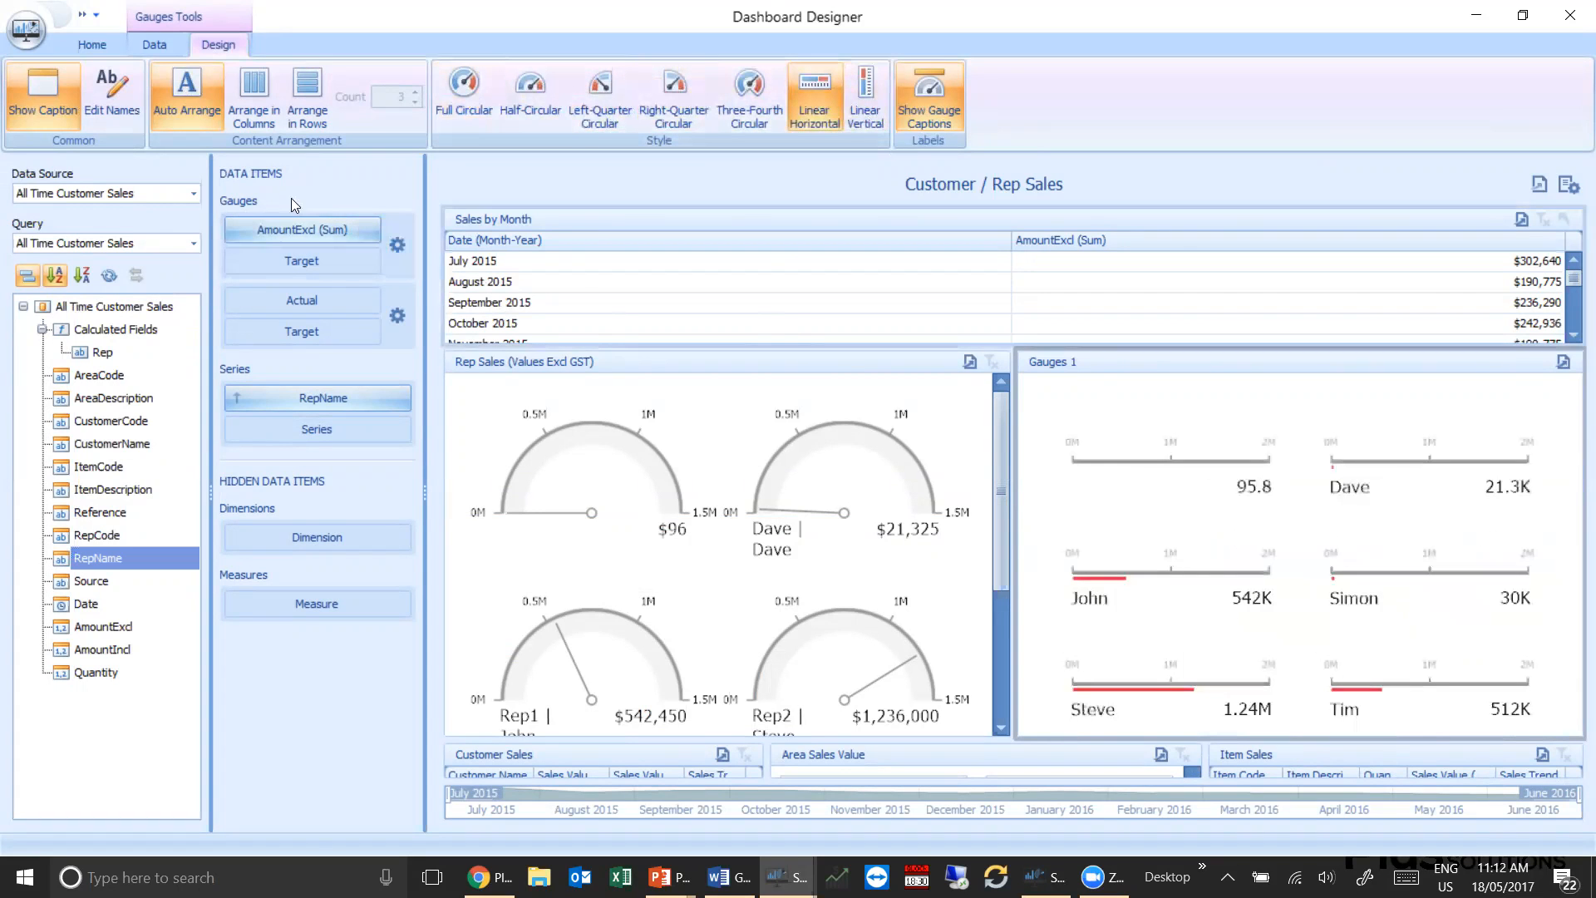
{"action": "left_click", "coordinate": [57, 114]}
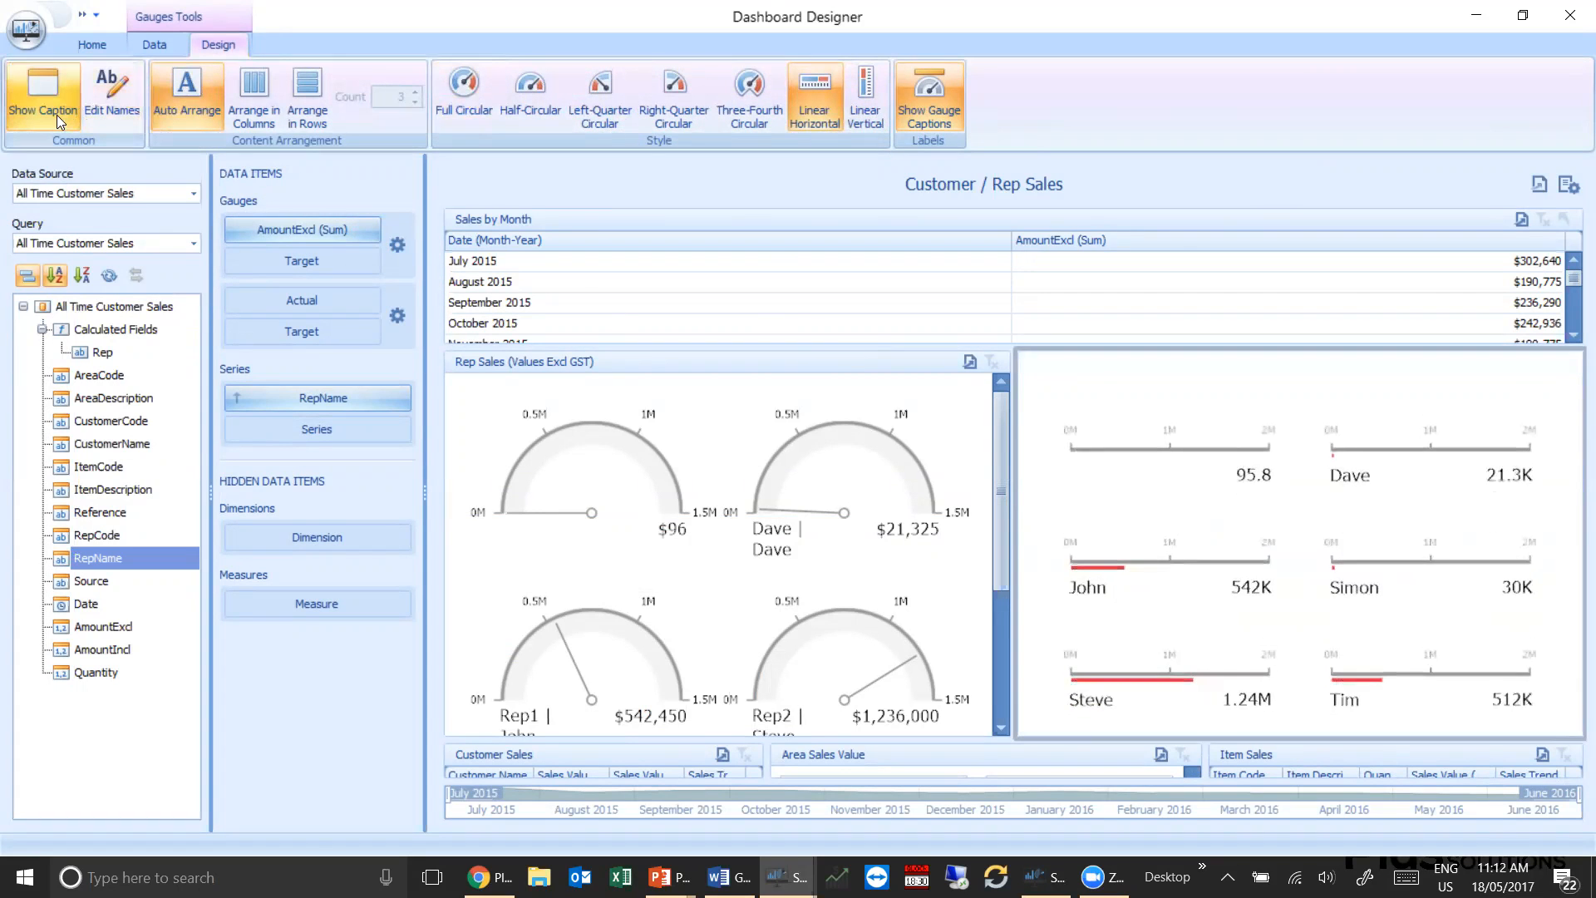
{"action": "left_click", "coordinate": [110, 102]}
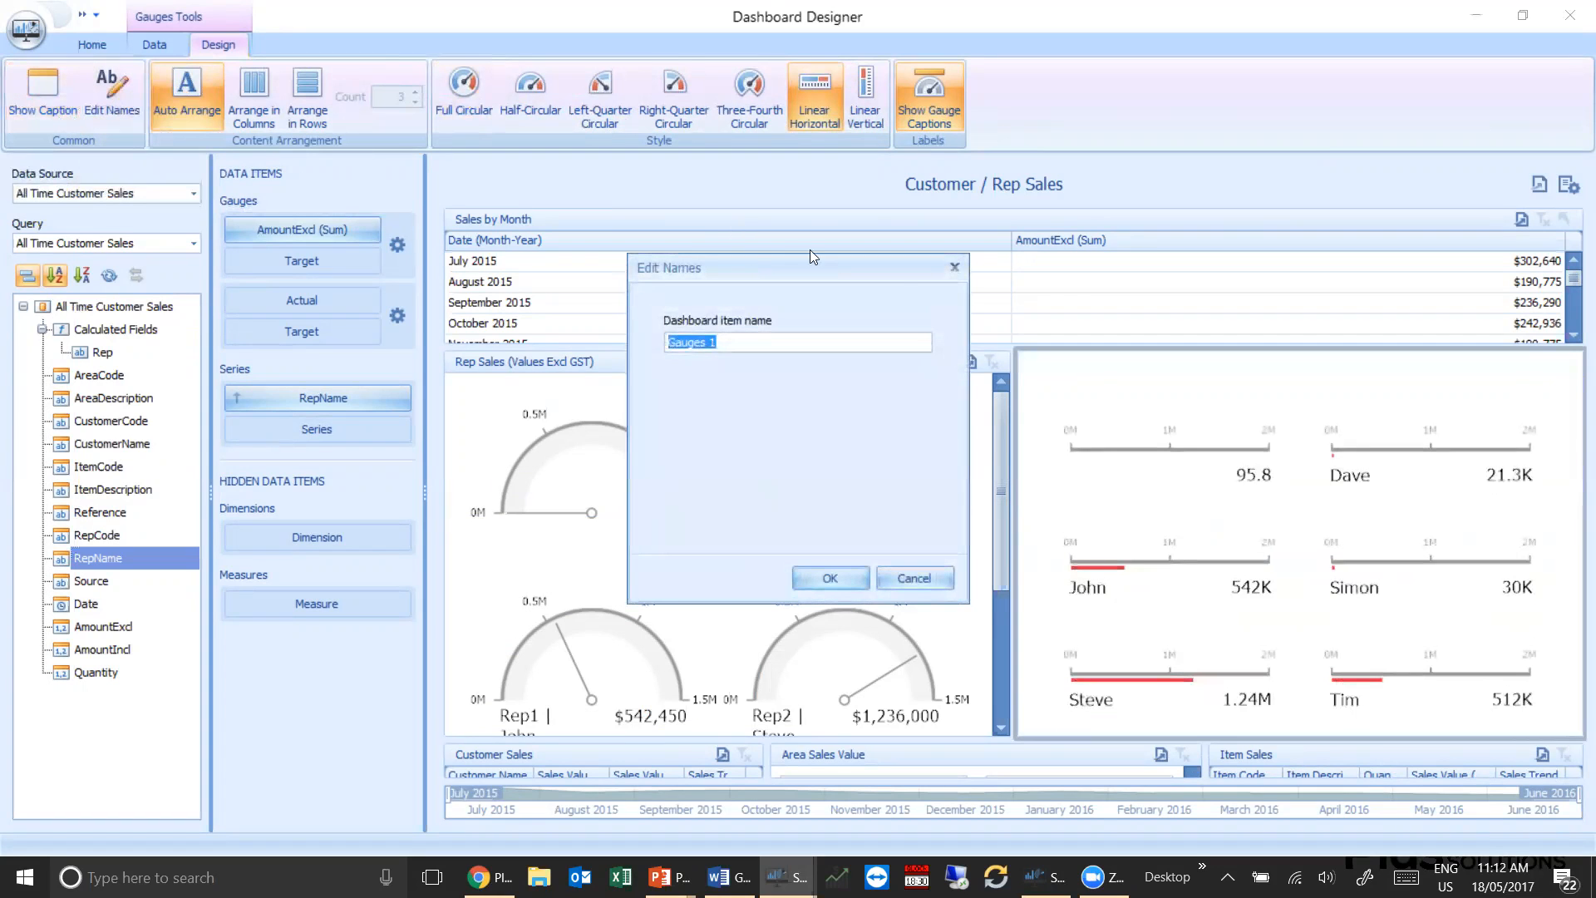
{"action": "left_click", "coordinate": [957, 267]}
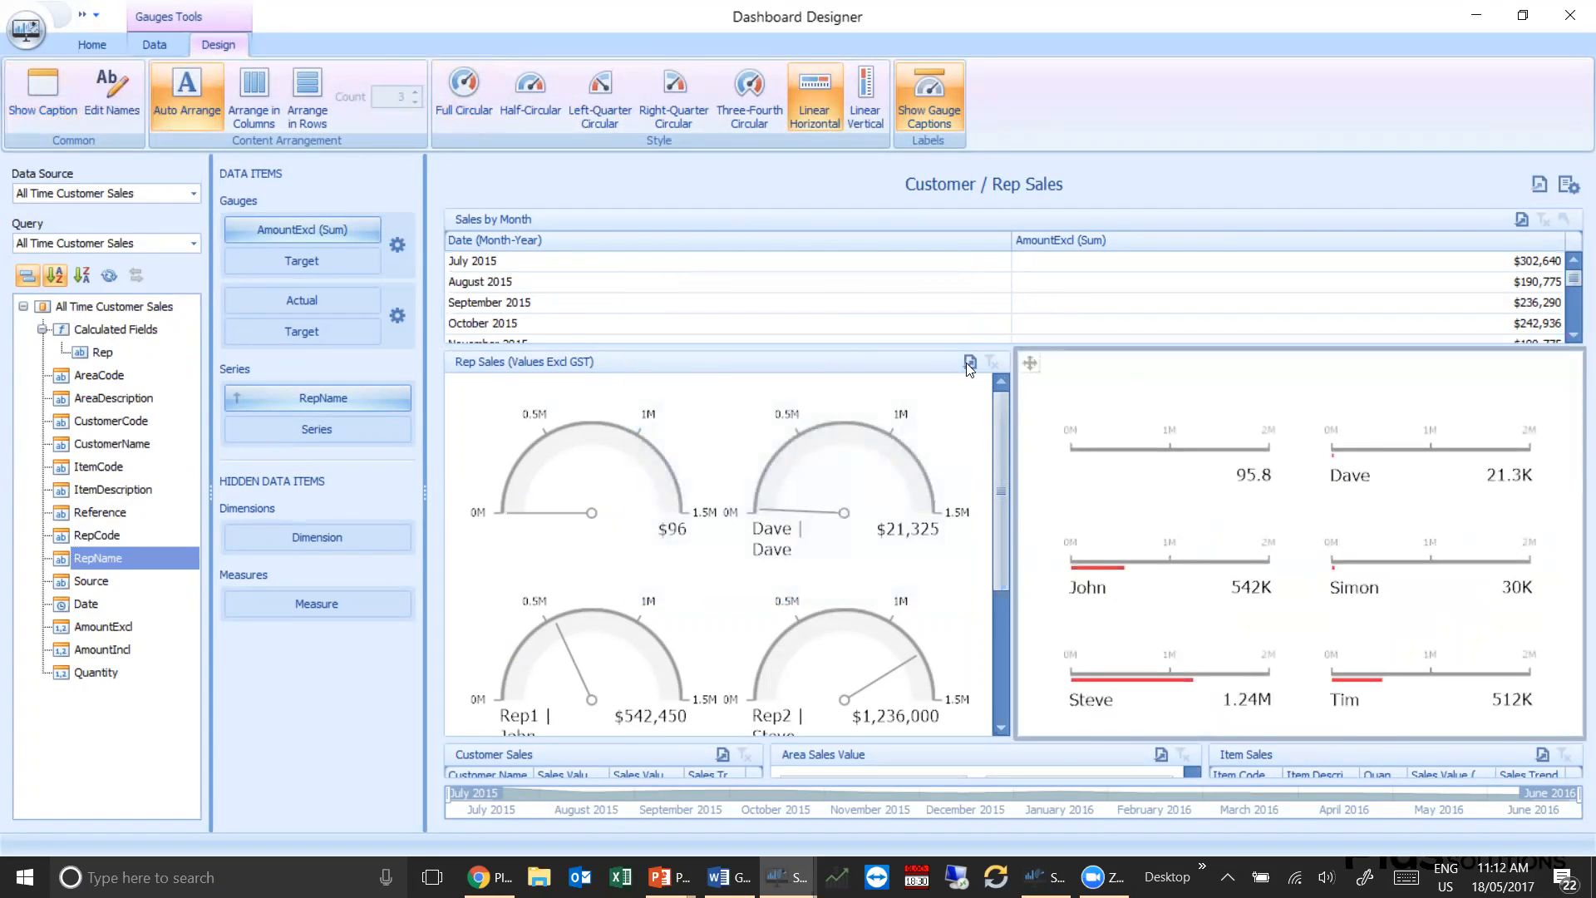
Turn on banded rows for the Sales by Month grid and set its column widths to AutoFit to Contents
{"action": "left_click", "coordinate": [703, 218]}
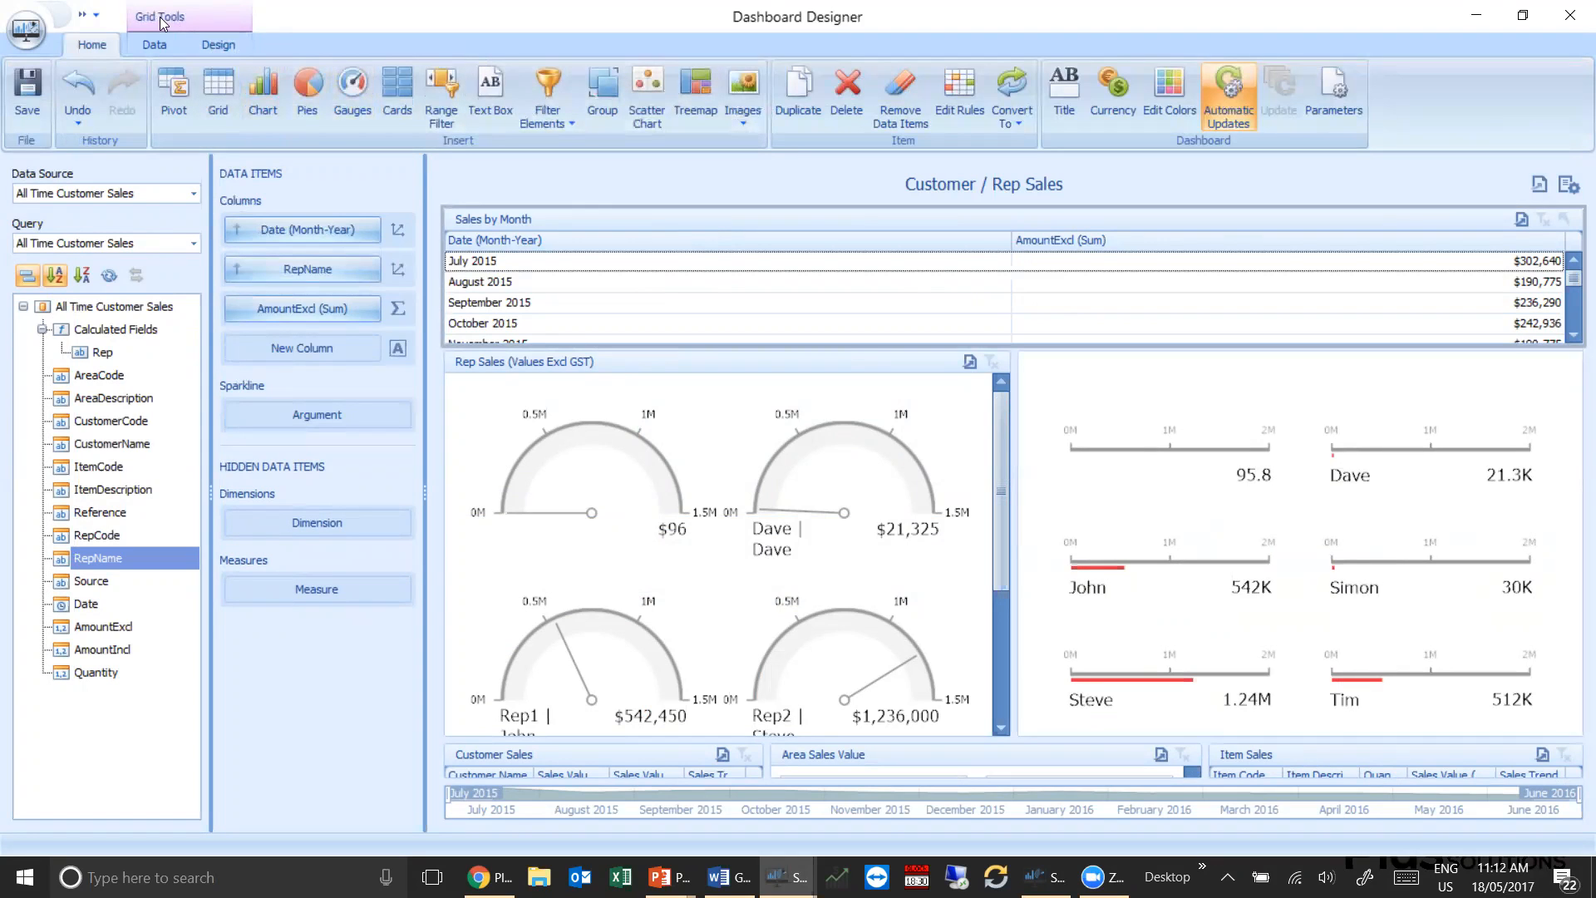
{"action": "left_click", "coordinate": [236, 50]}
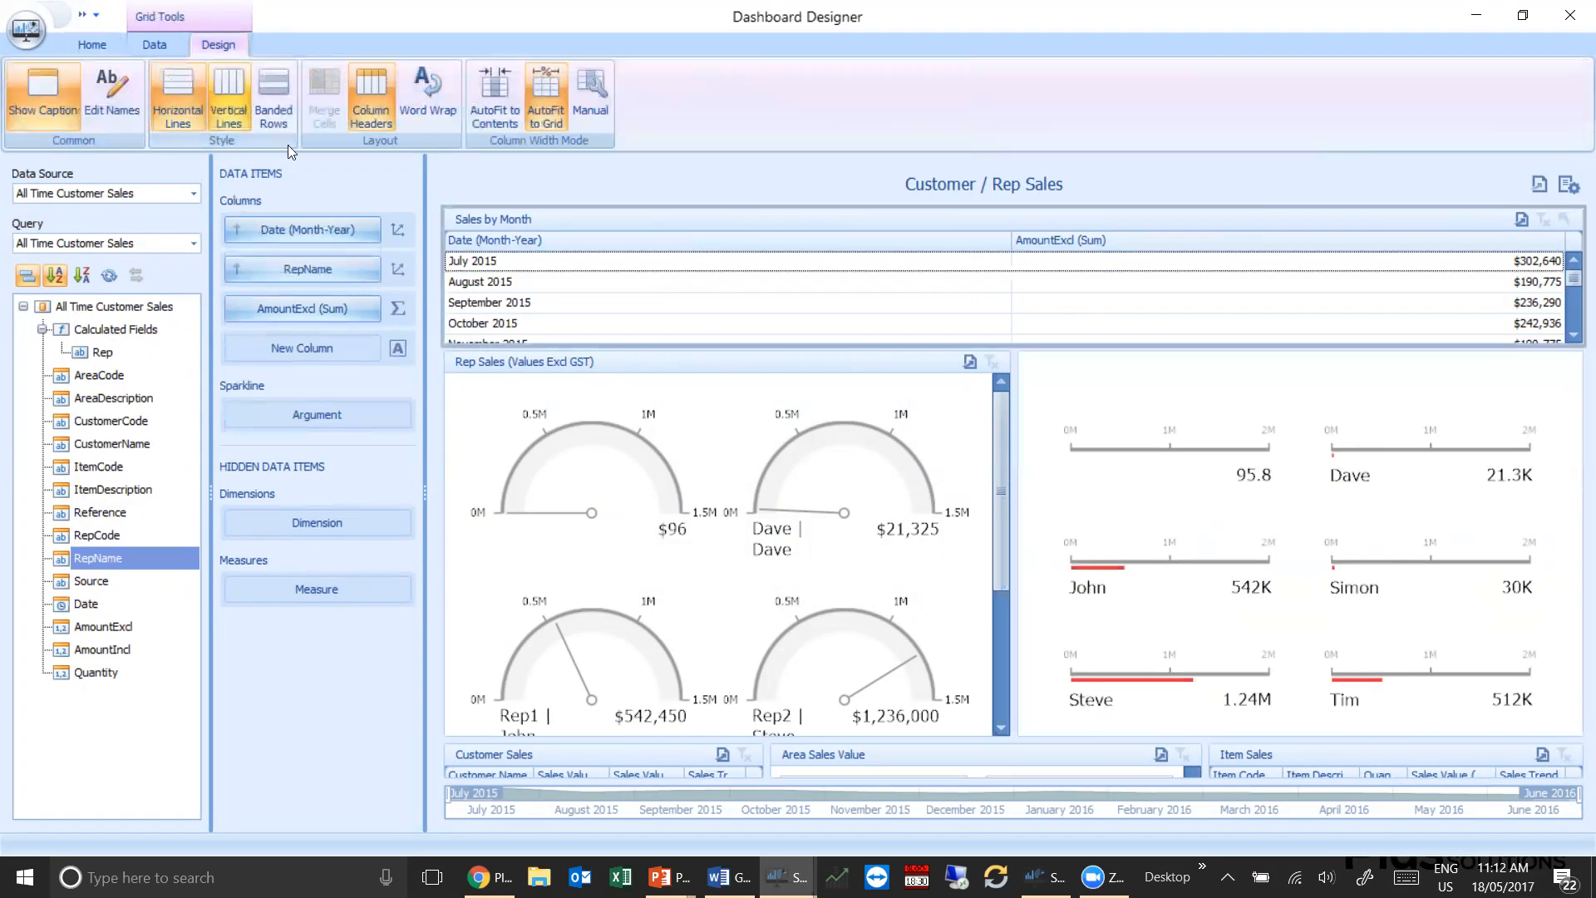
{"action": "left_click", "coordinate": [261, 99]}
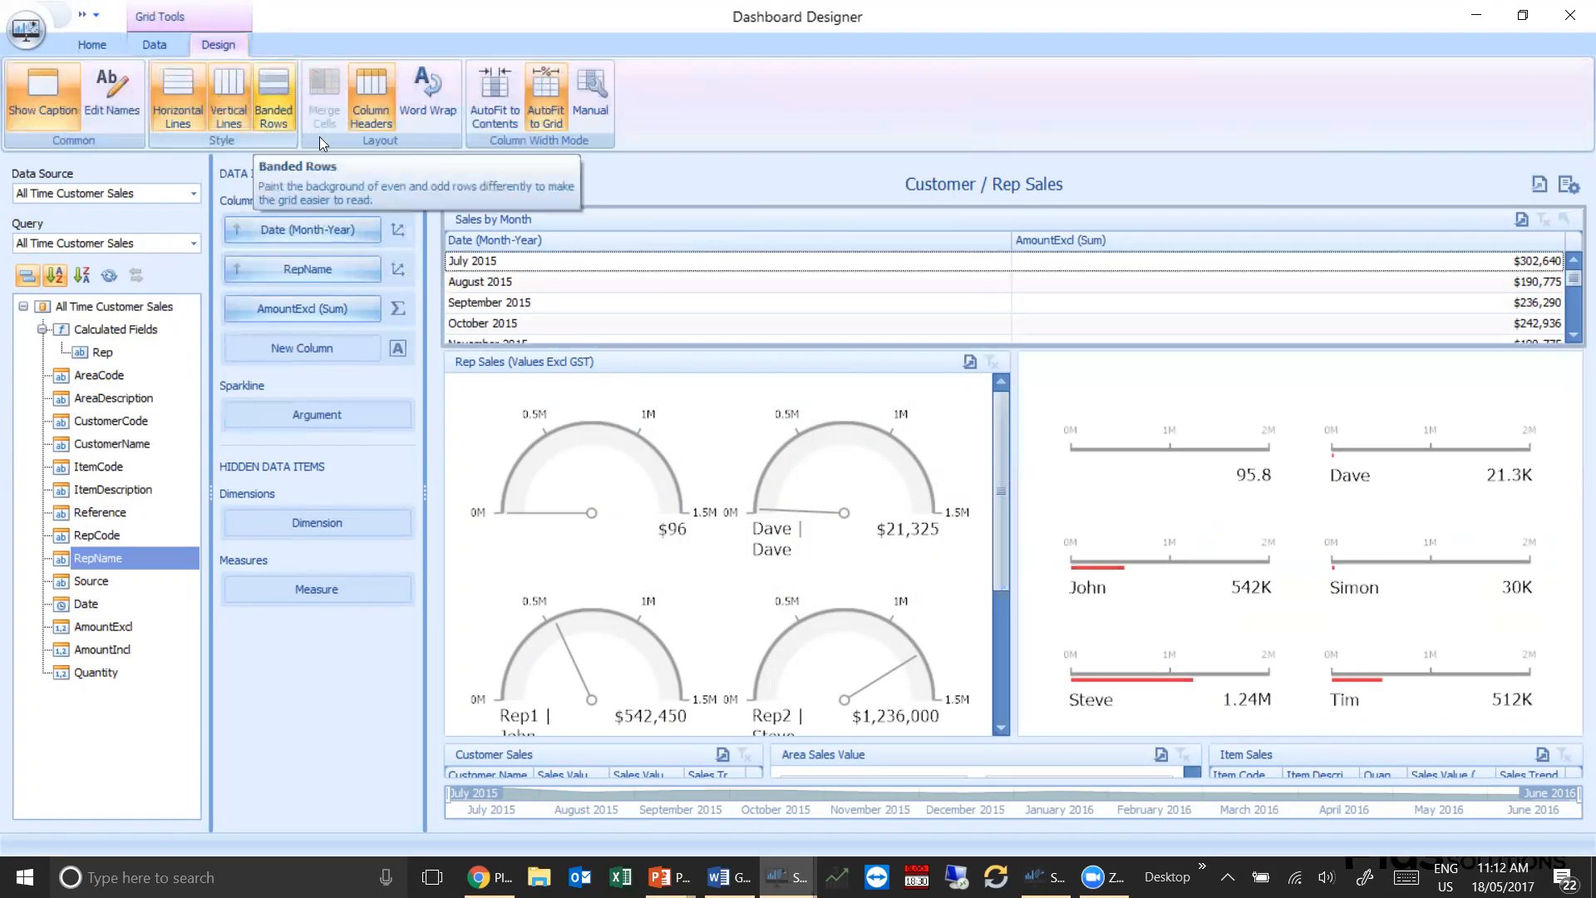
{"action": "left_click", "coordinate": [503, 115]}
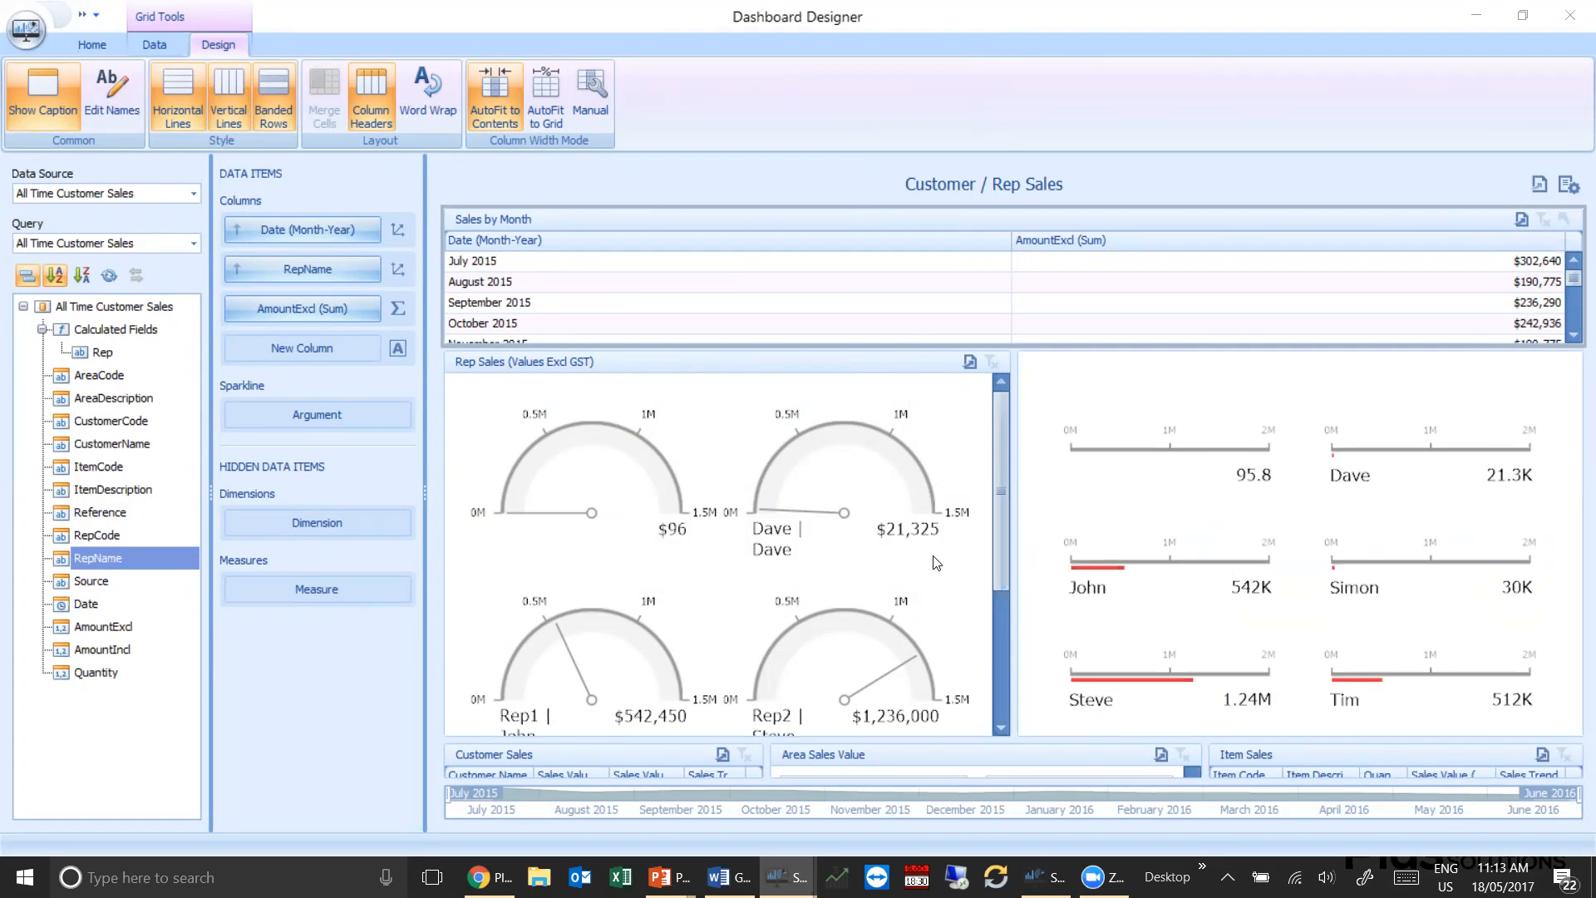
Switch from the Dashboard Designer to the Snapshot window connected to the SNAPSHOT_PARTNER database
{"action": "key", "text": "alt+Tab"}
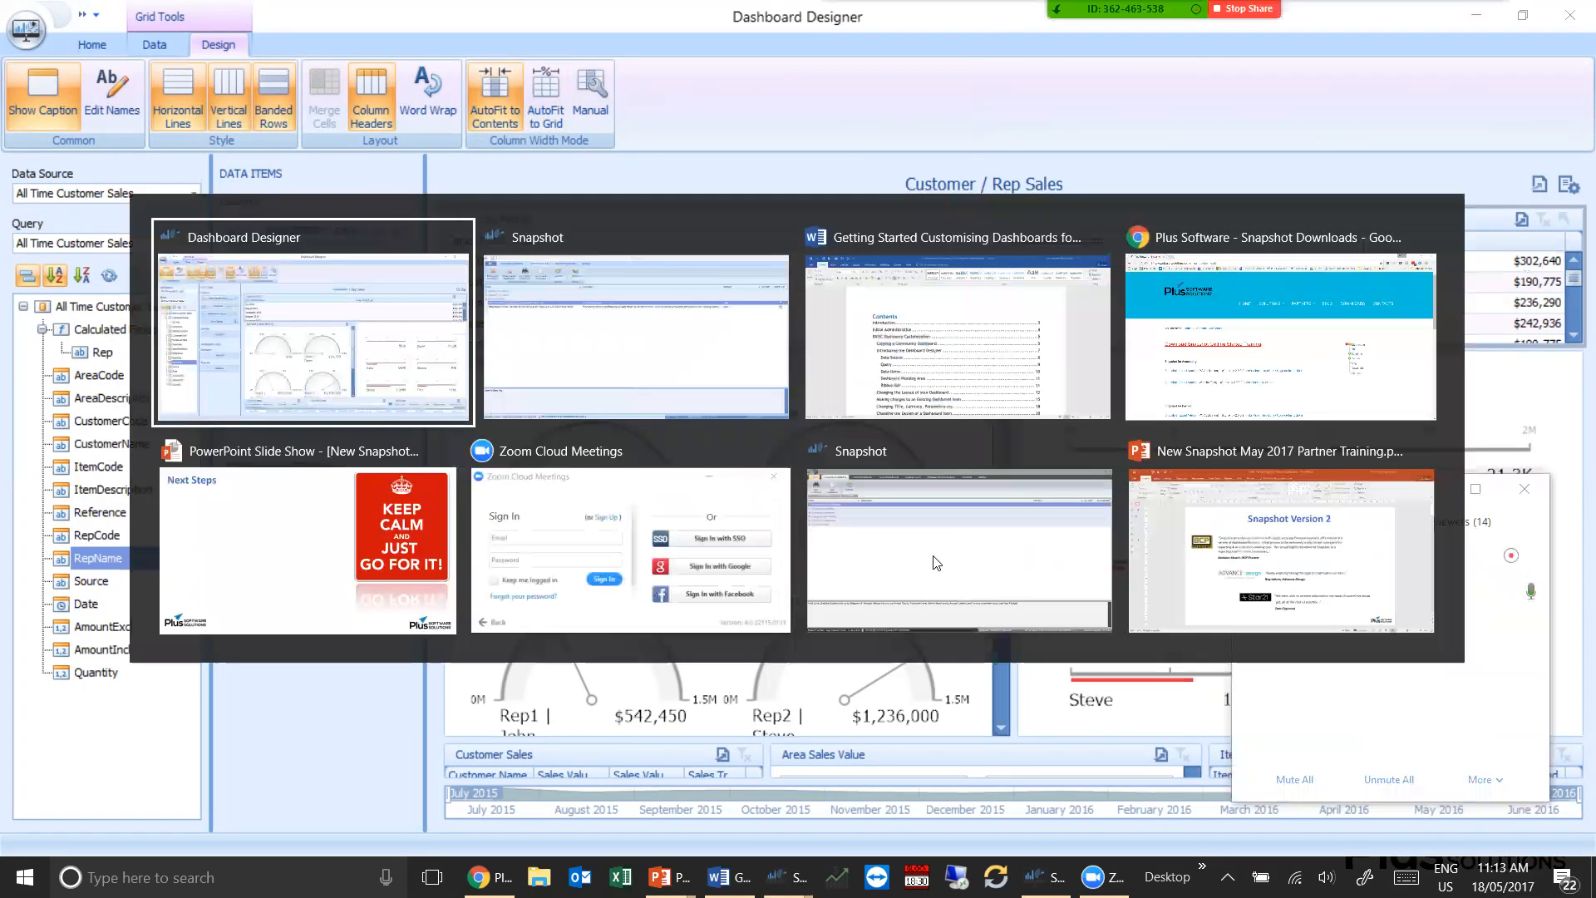
{"action": "key", "text": "alt+Tab"}
{"action": "key", "text": "alt+Tab"}
{"action": "key", "text": "alt+Tab"}
{"action": "key", "text": "alt+Tab"}
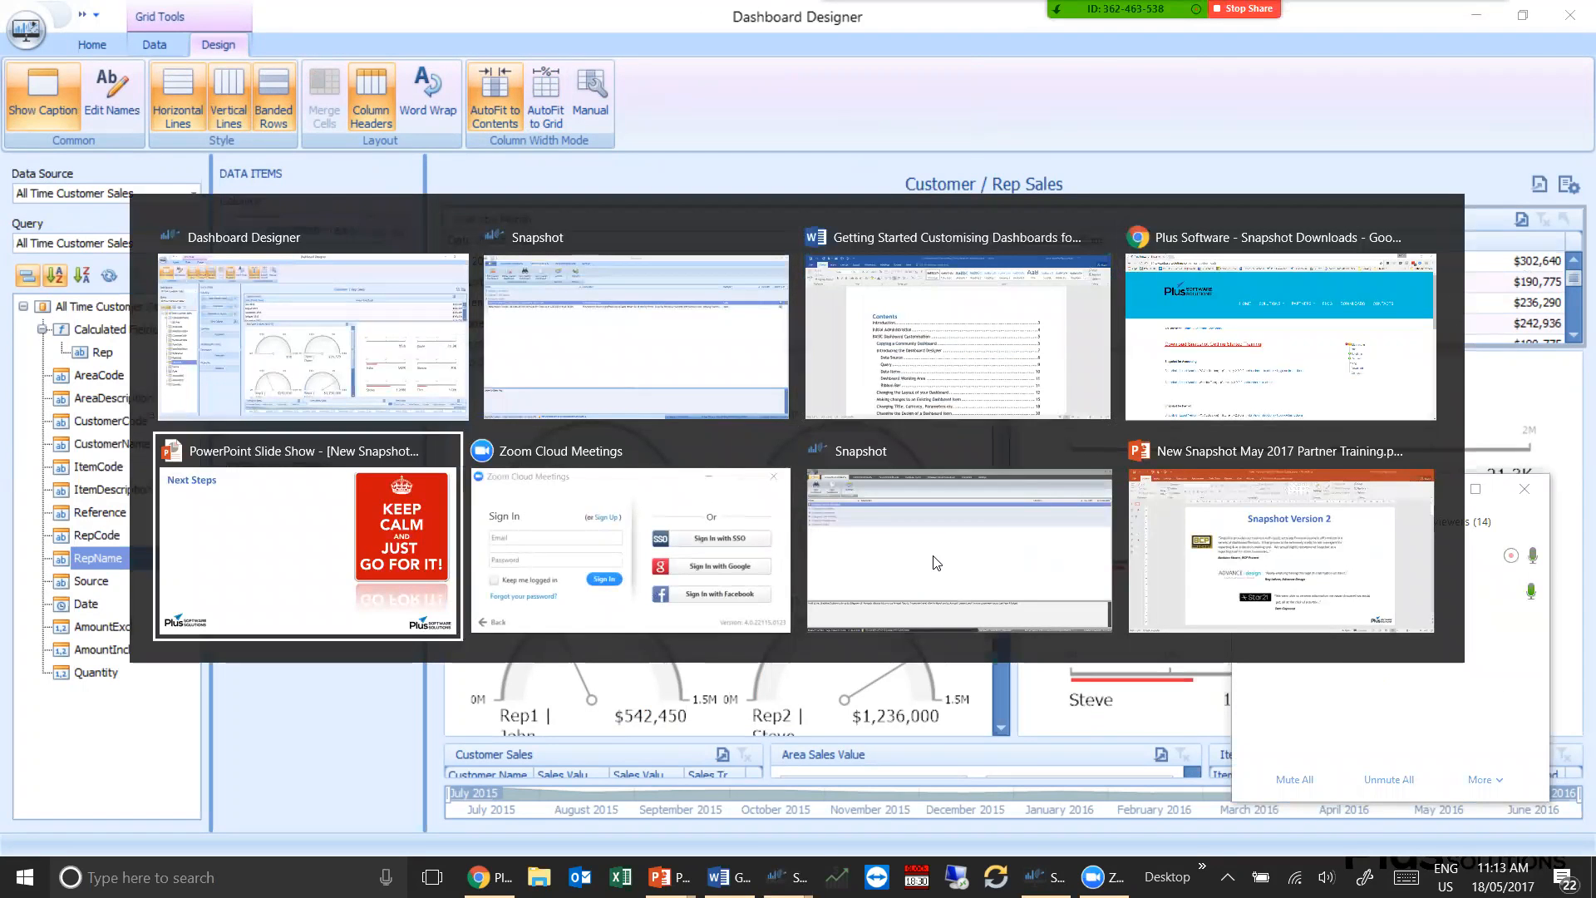
{"action": "left_click", "coordinate": [937, 563]}
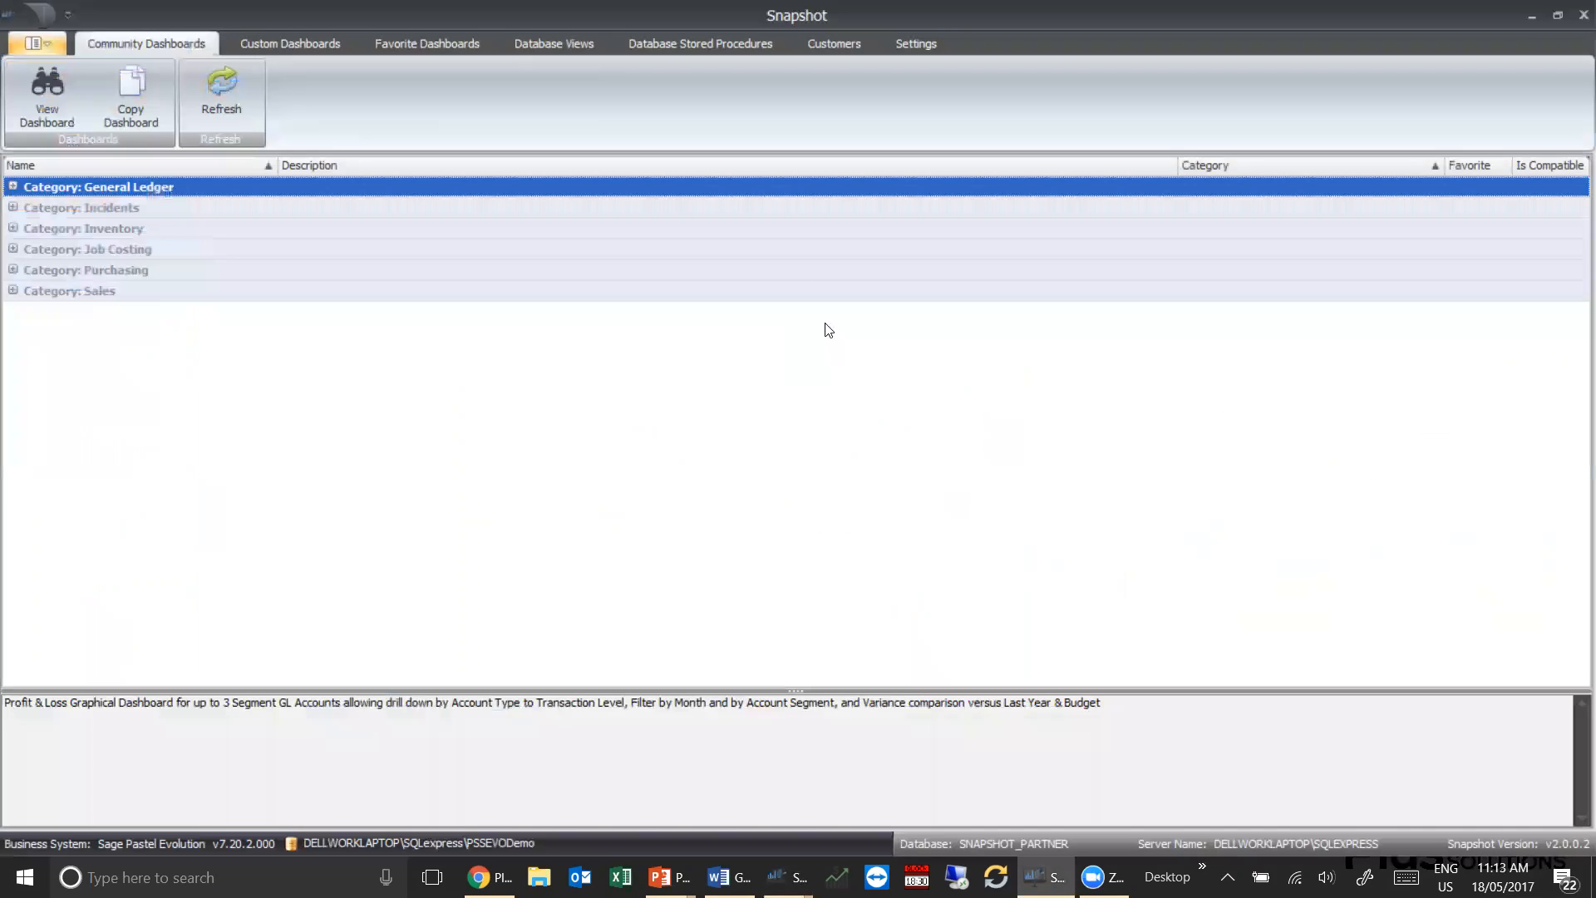
{"action": "left_click", "coordinate": [1432, 492]}
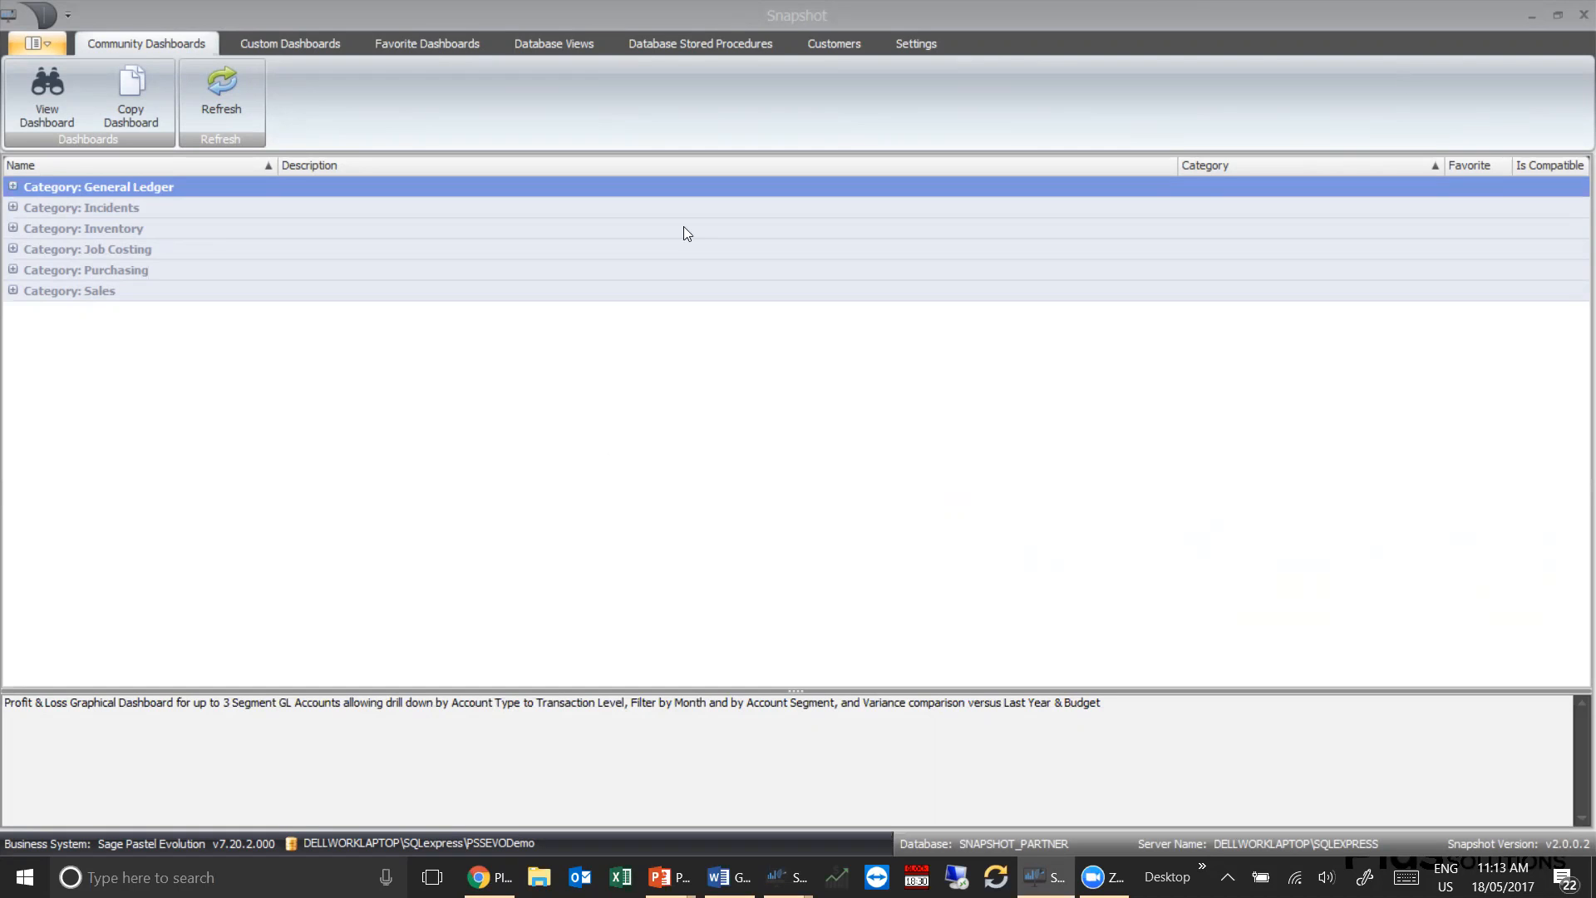
{"action": "left_click", "coordinate": [857, 463]}
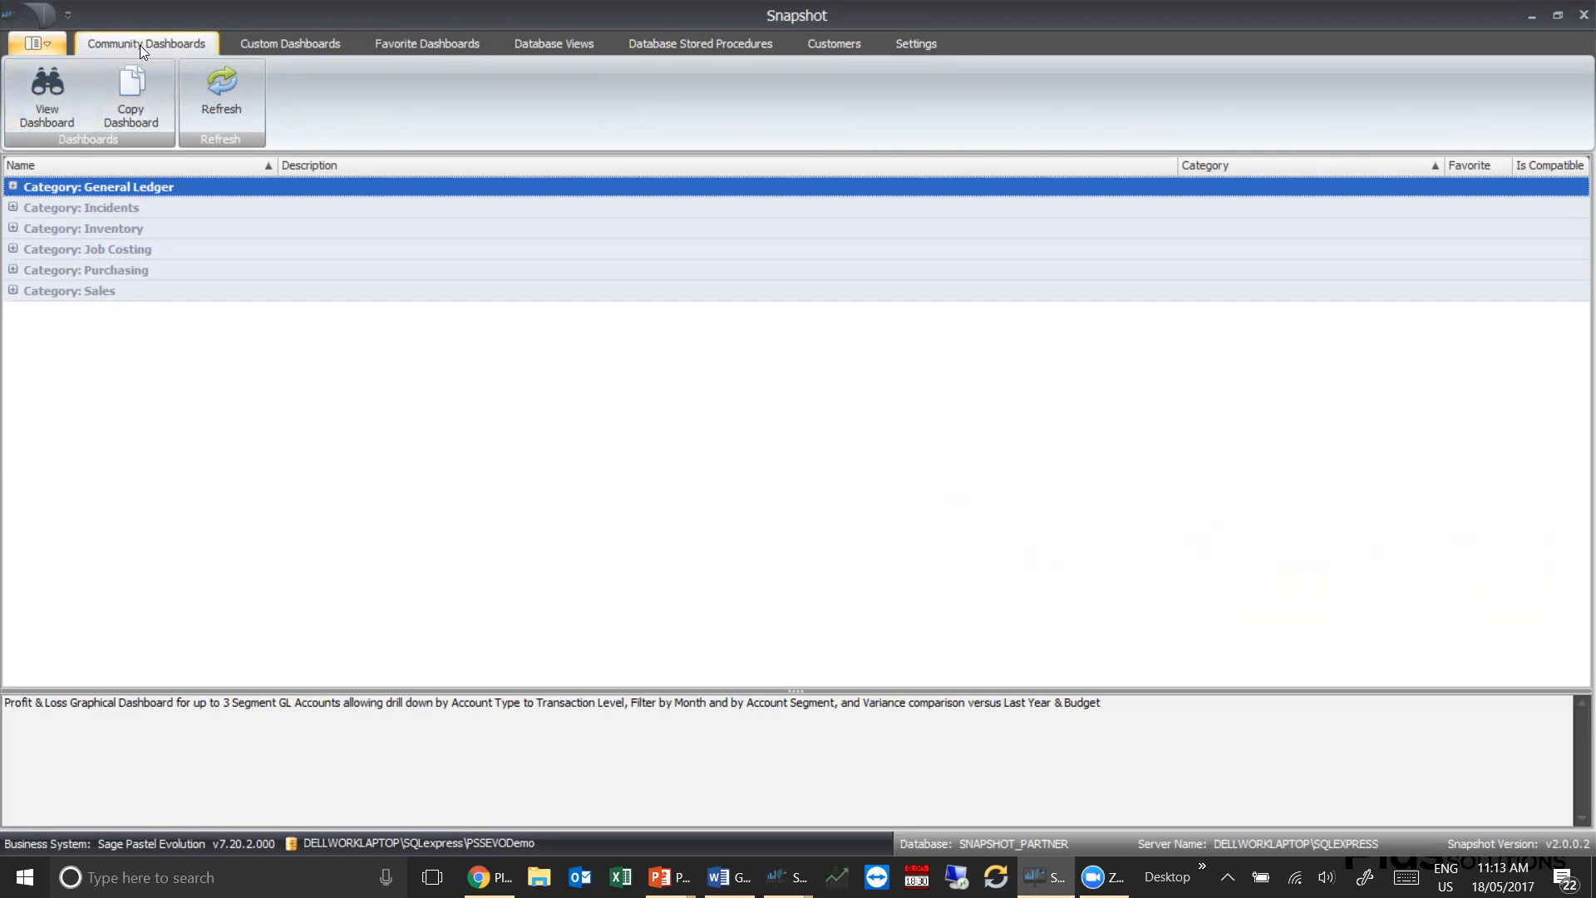
Look through Snapshot's custom and favorite dashboards, database views, stored procedures, customers and settings pages
{"action": "left_click", "coordinate": [289, 43]}
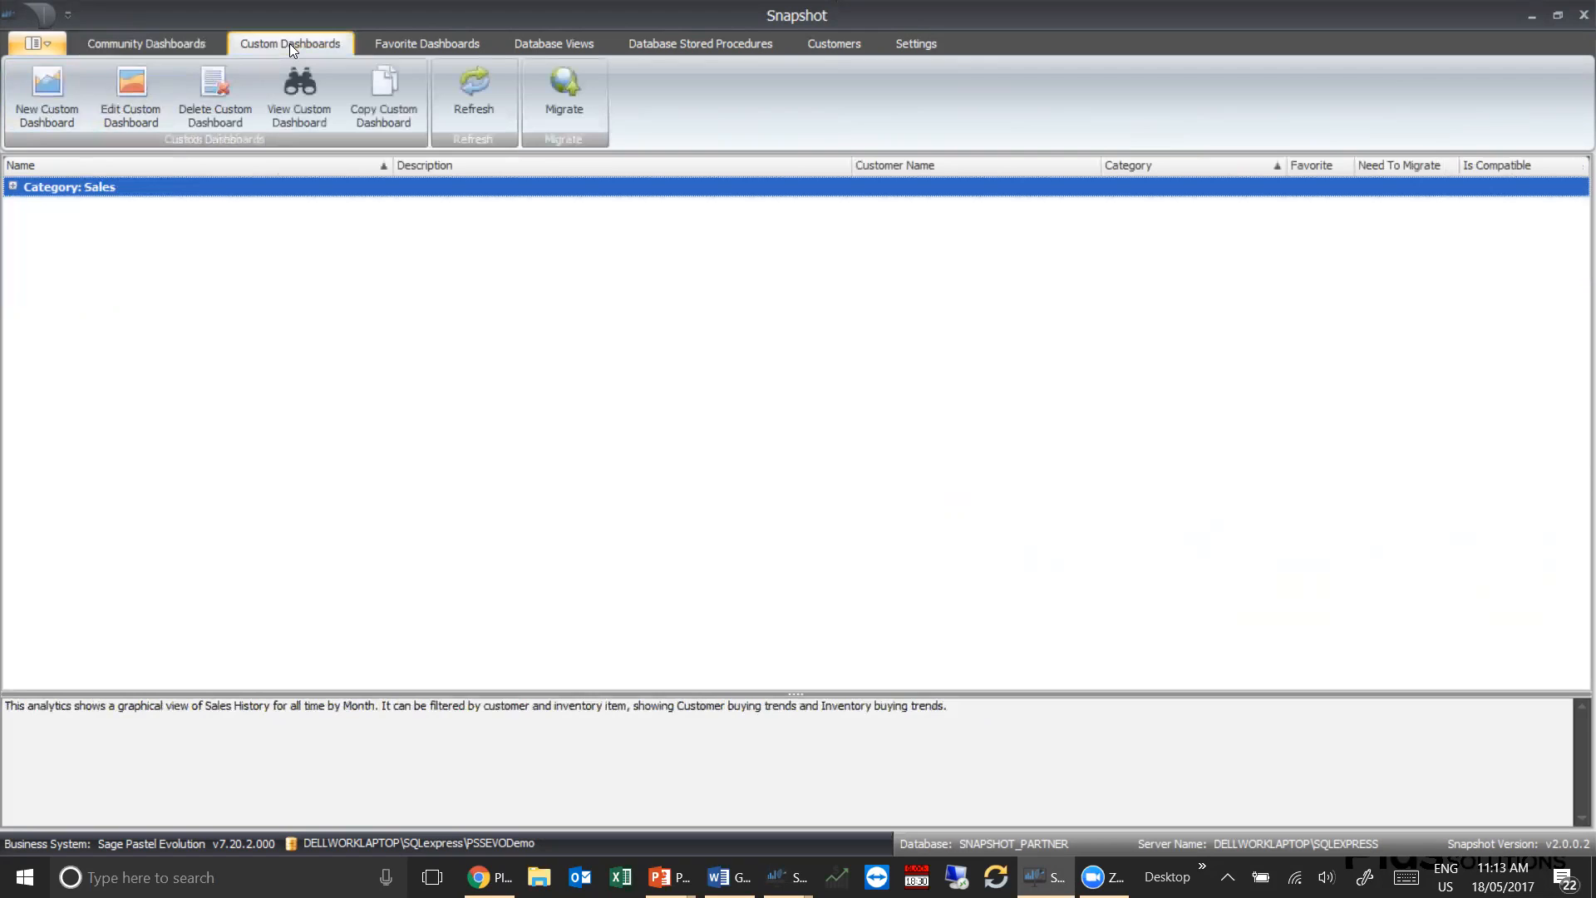
{"action": "left_click", "coordinate": [425, 46]}
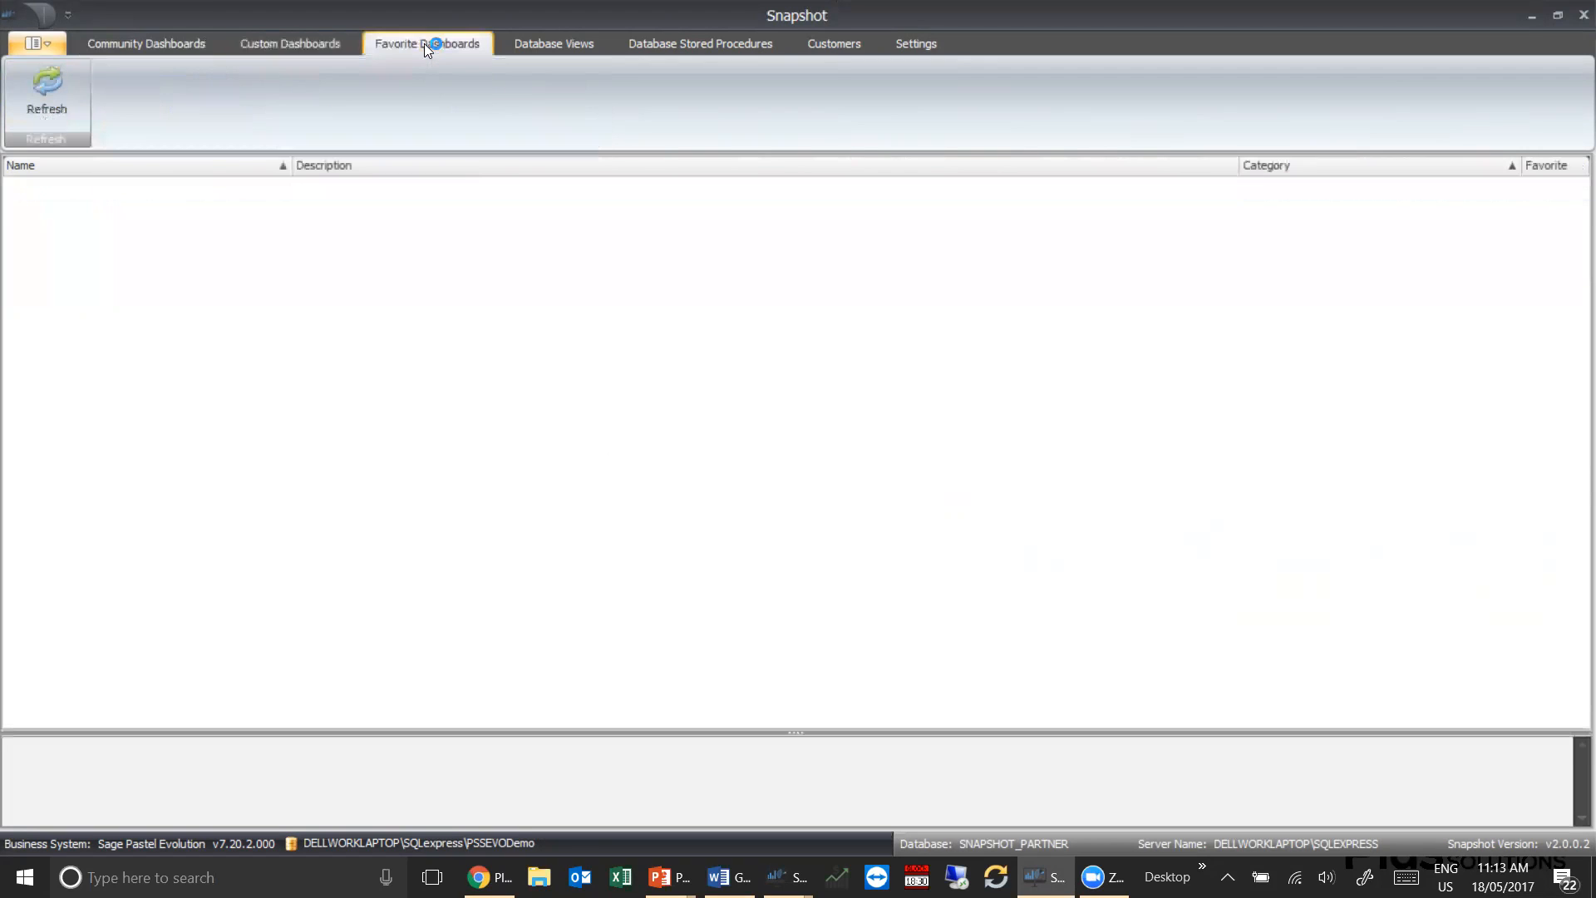
{"action": "left_click", "coordinate": [542, 44]}
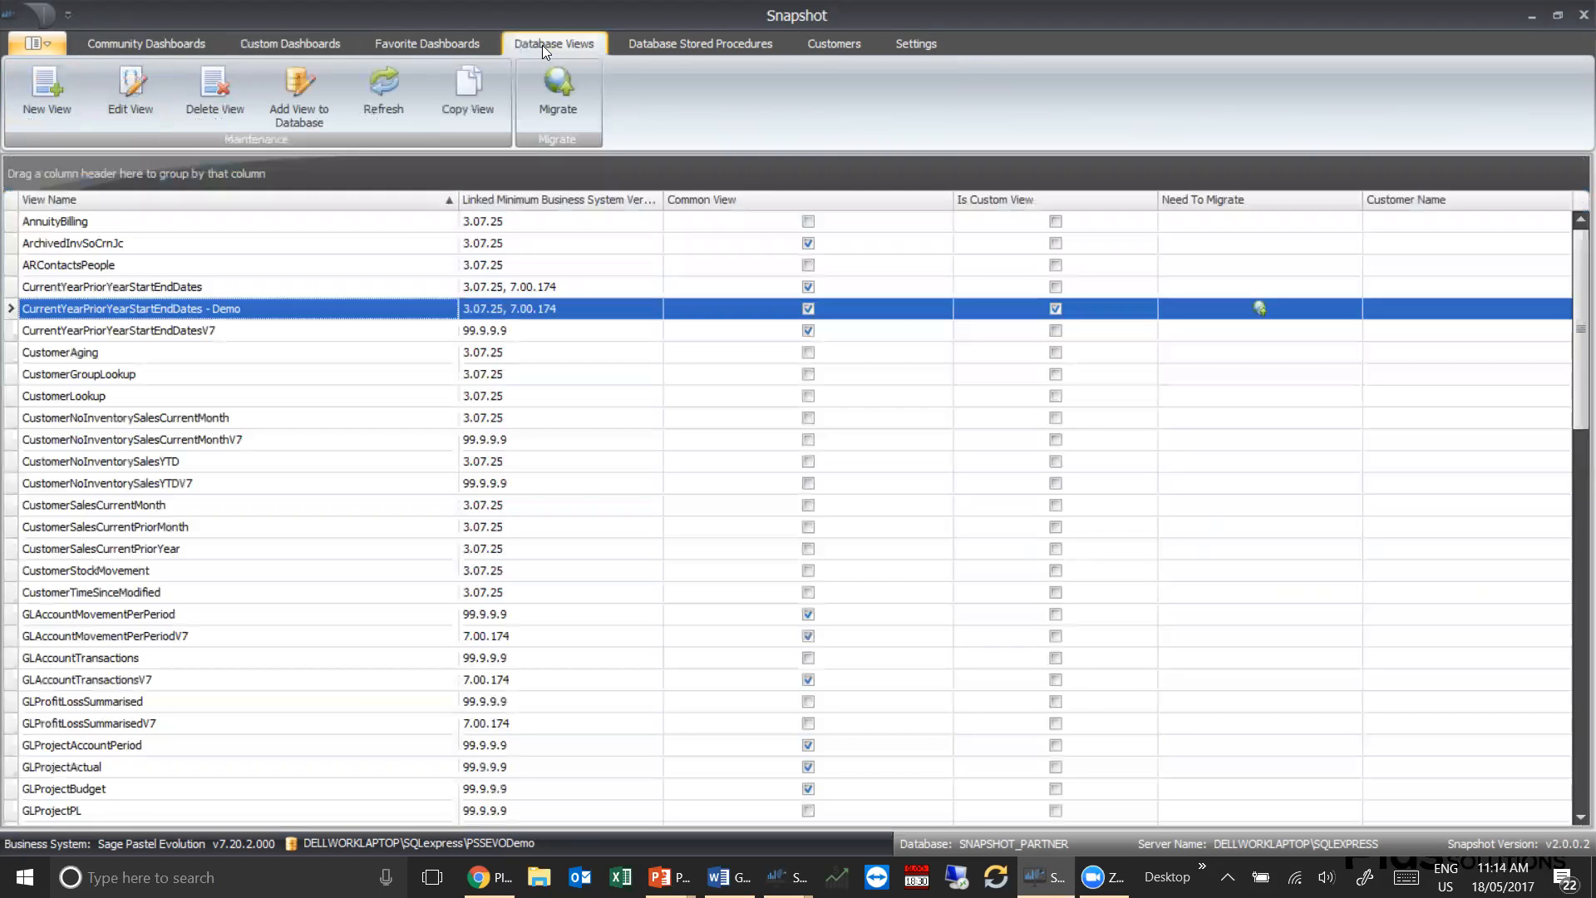
{"action": "left_click", "coordinate": [641, 43]}
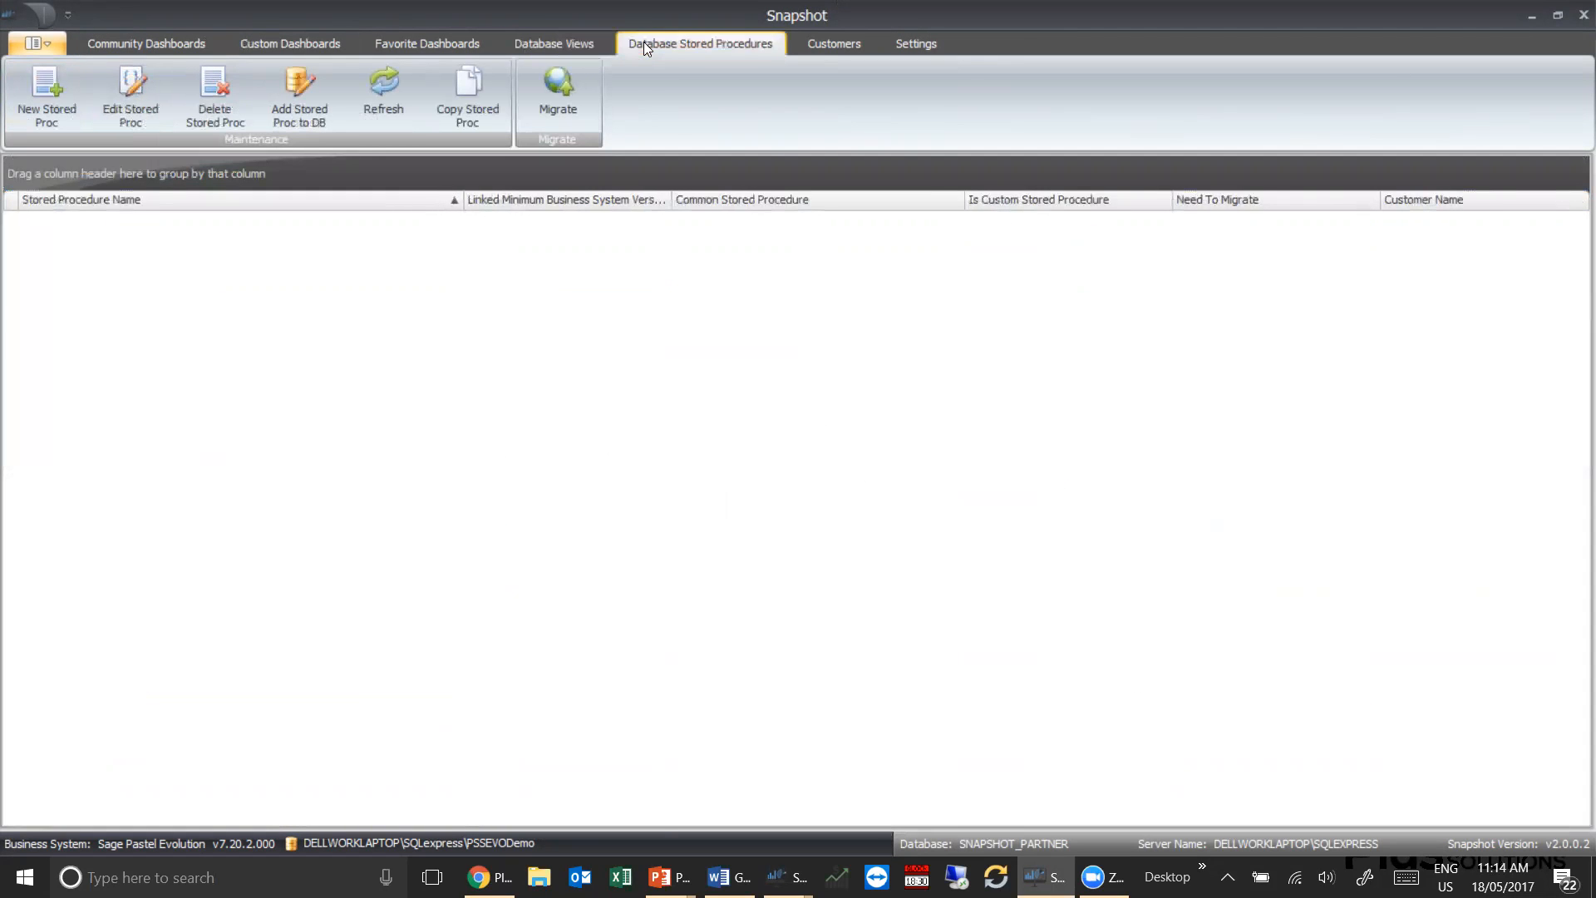
{"action": "left_click", "coordinate": [821, 50]}
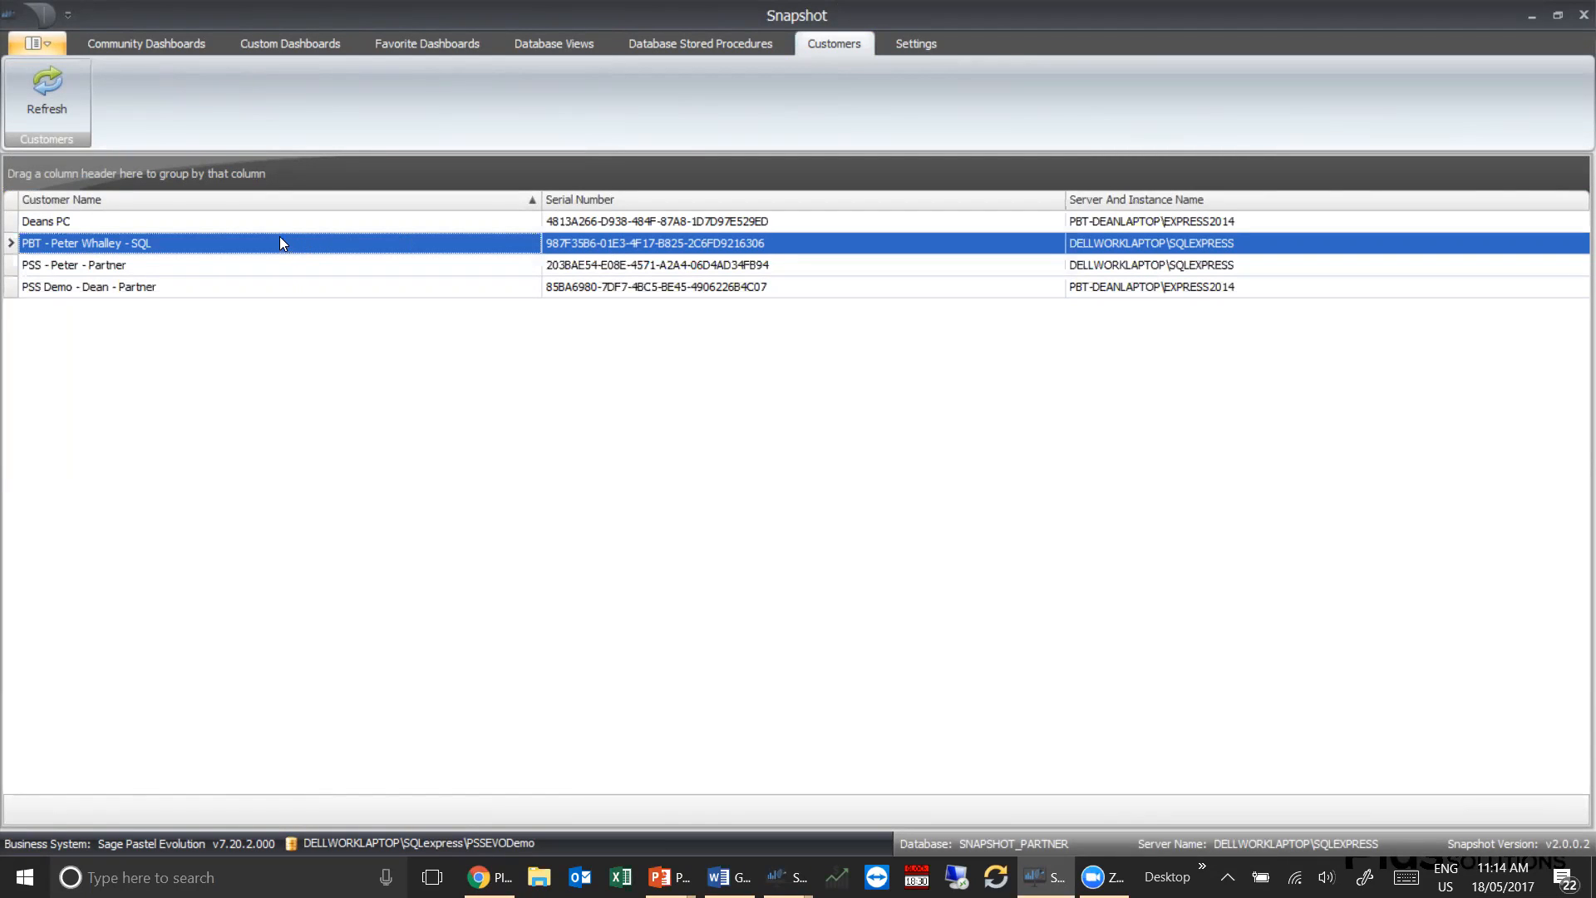
{"action": "left_click", "coordinate": [547, 45]}
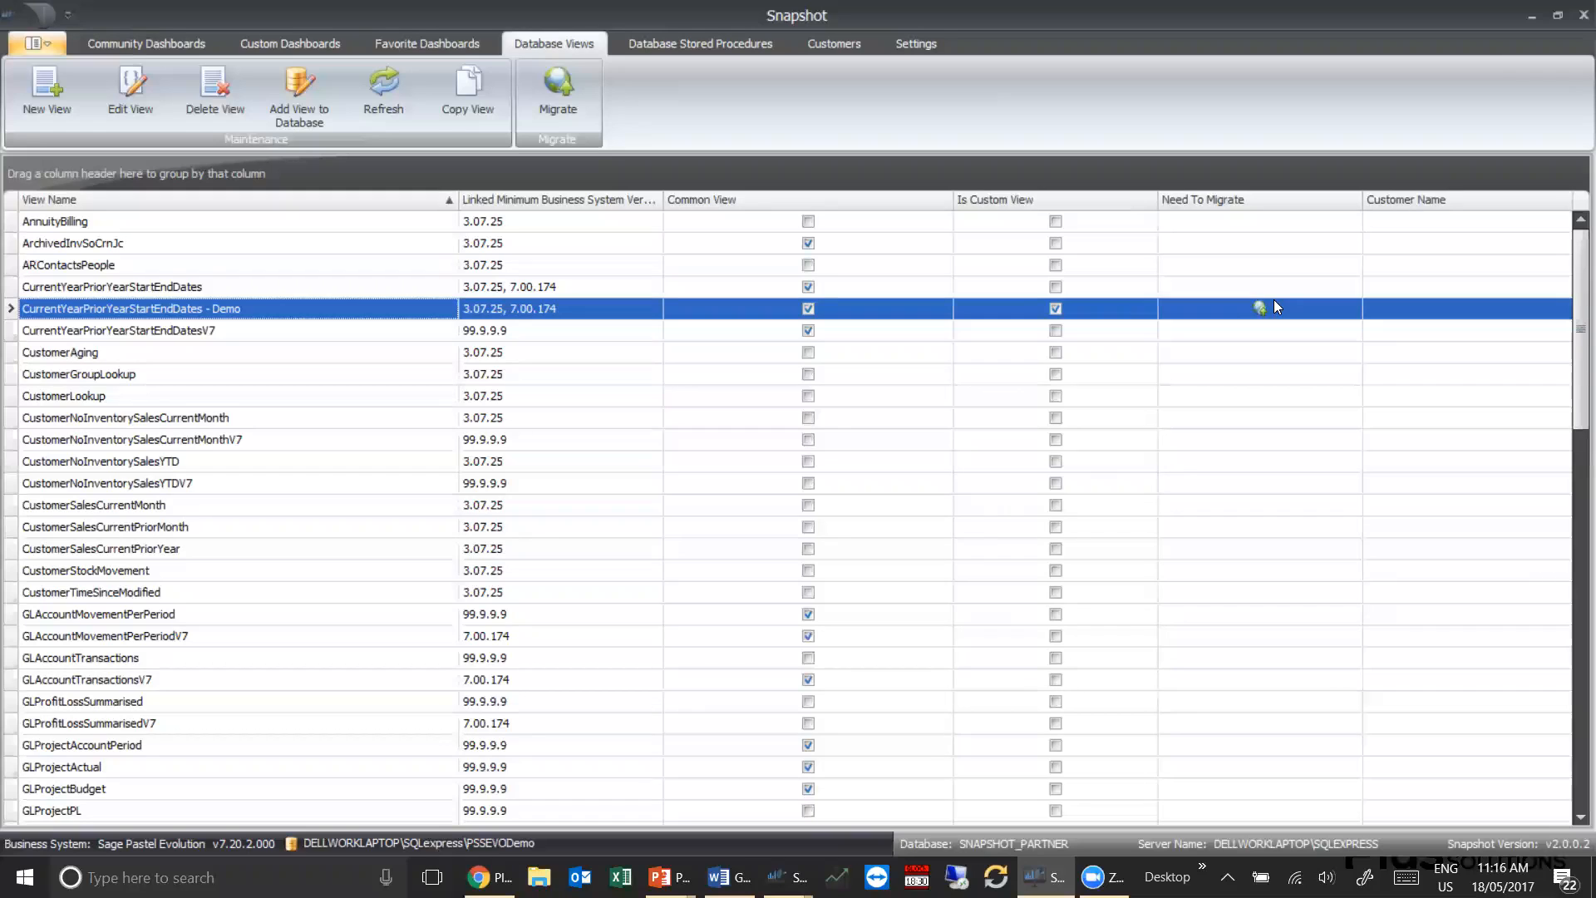
{"action": "left_click", "coordinate": [921, 42]}
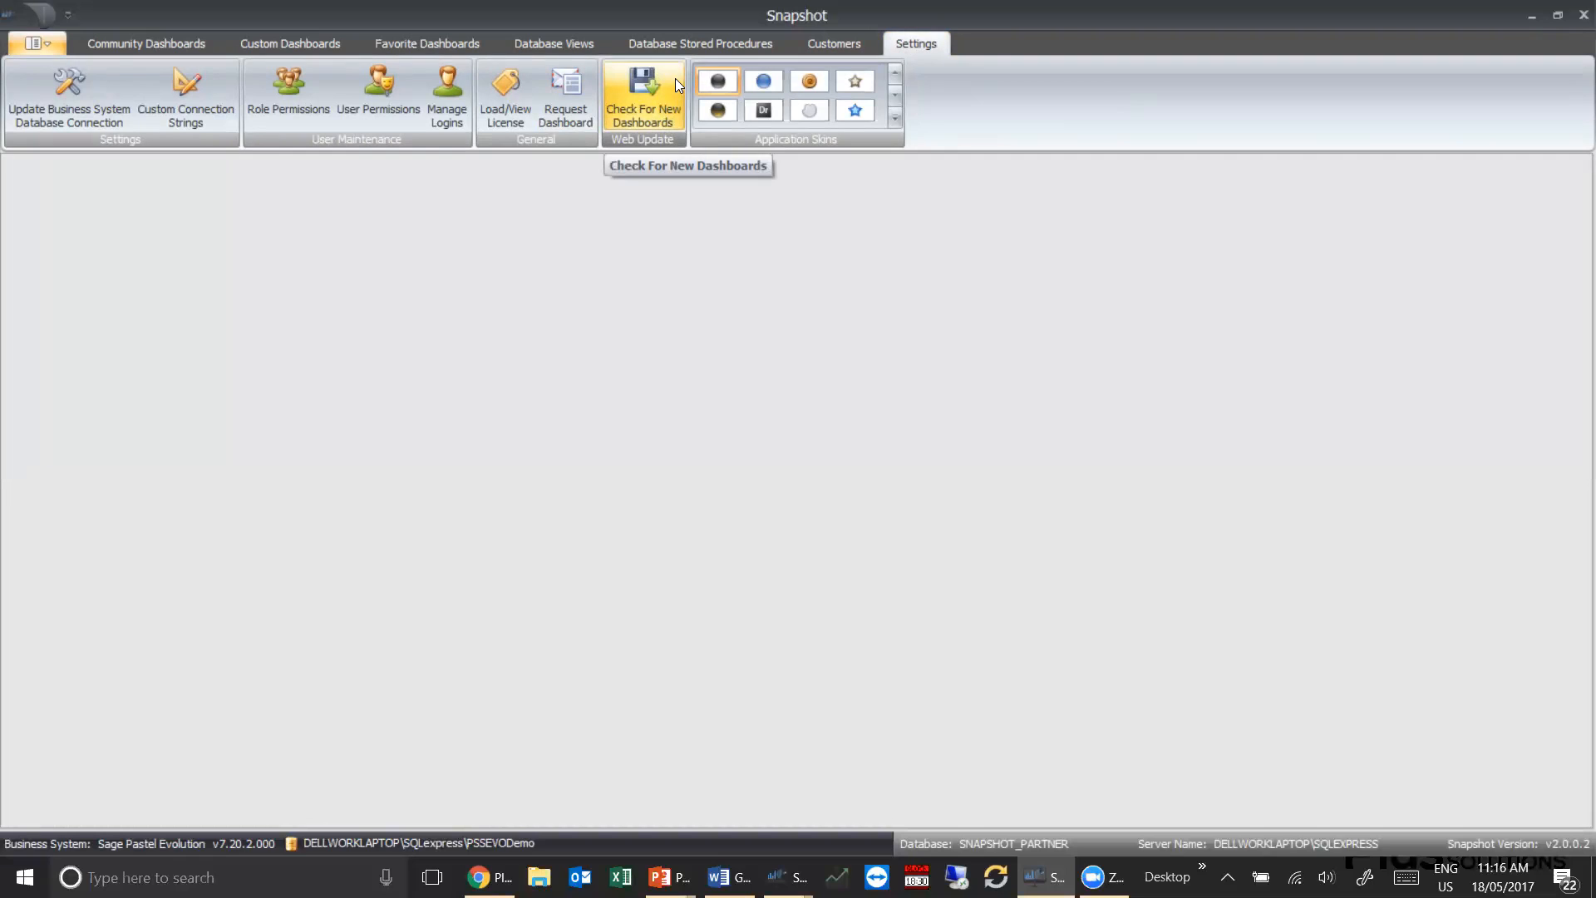
Open the database view CurrentYearPriorYearStartEndDates - Demo for editing and link it to the PBT SQL customer
{"action": "left_click", "coordinate": [564, 44]}
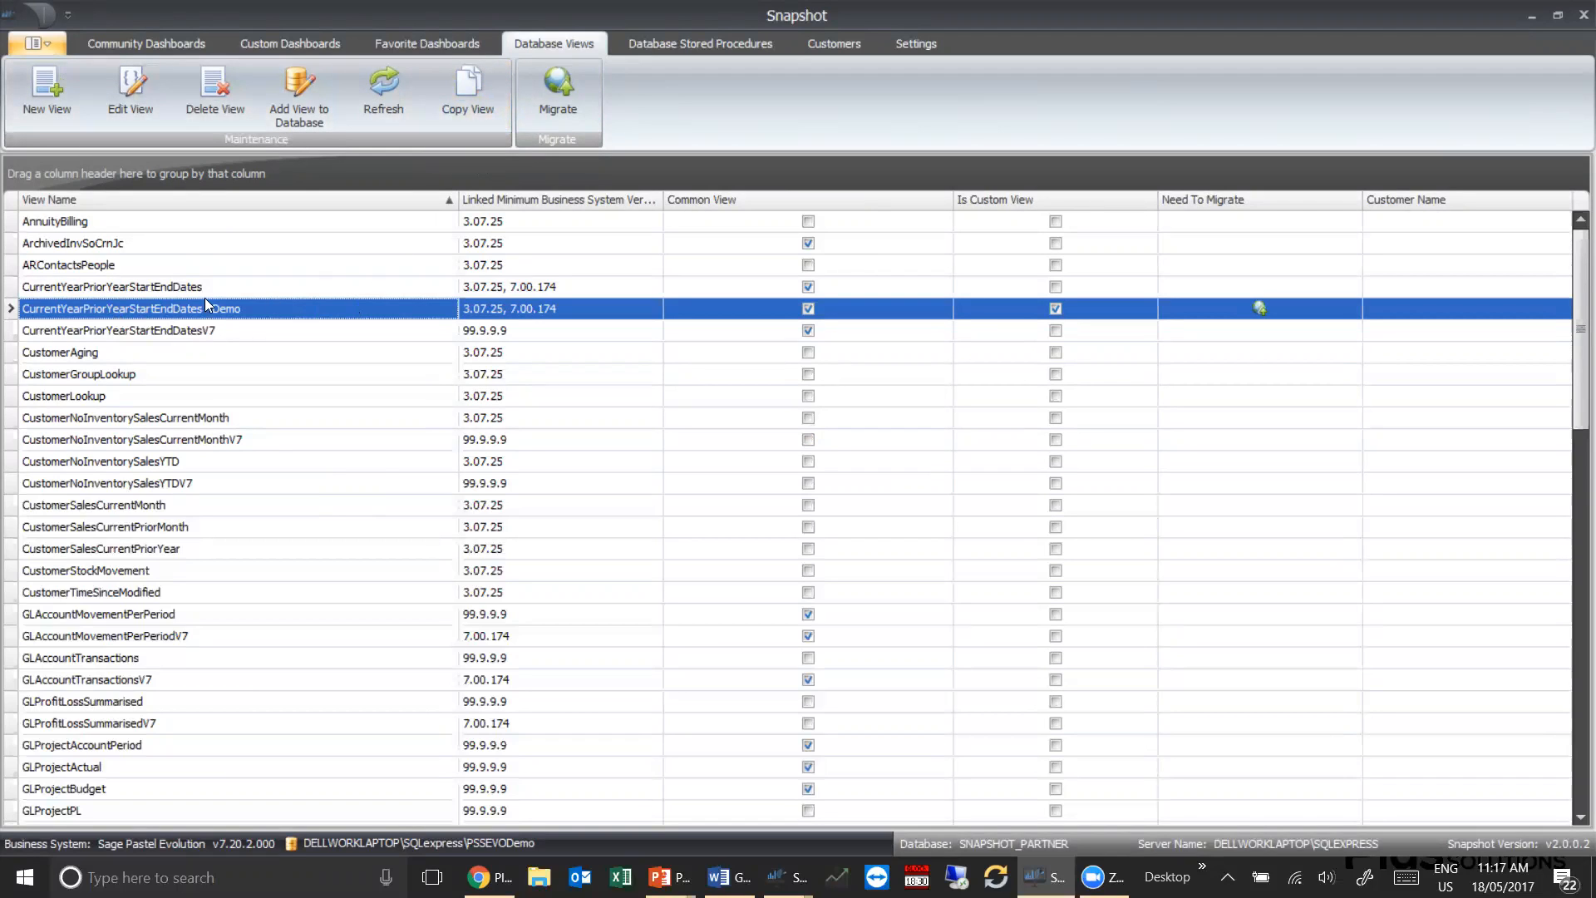
{"action": "left_click", "coordinate": [135, 82]}
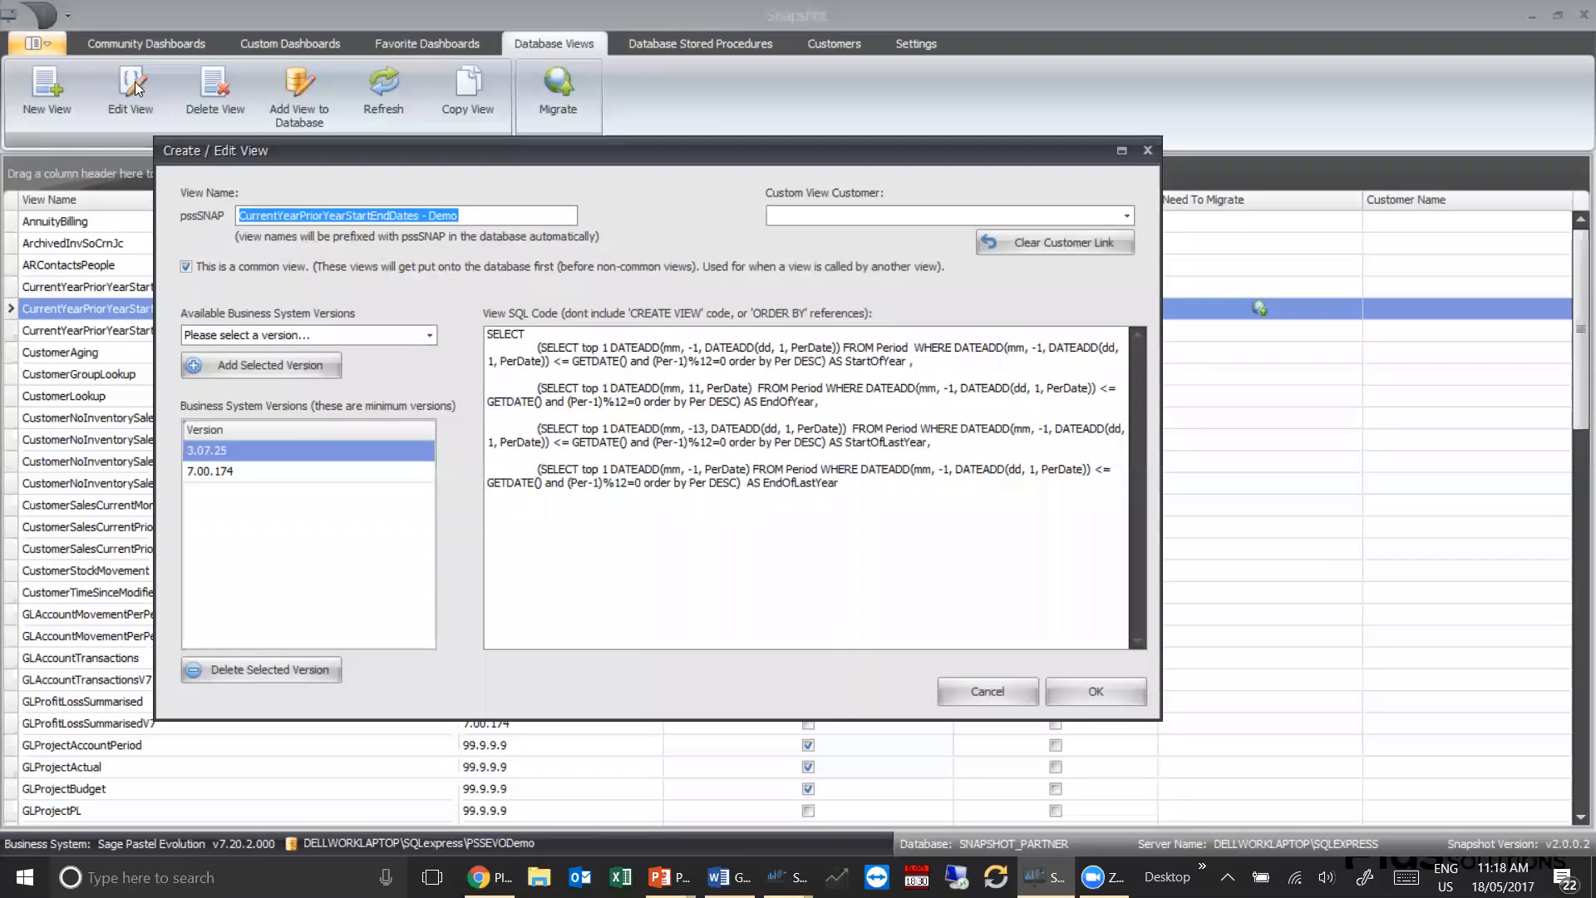
{"action": "left_click", "coordinate": [475, 213]}
{"action": "left_click_drag", "start_coordinate": [475, 215], "coordinate": [222, 215]}
{"action": "left_click", "coordinate": [815, 221]}
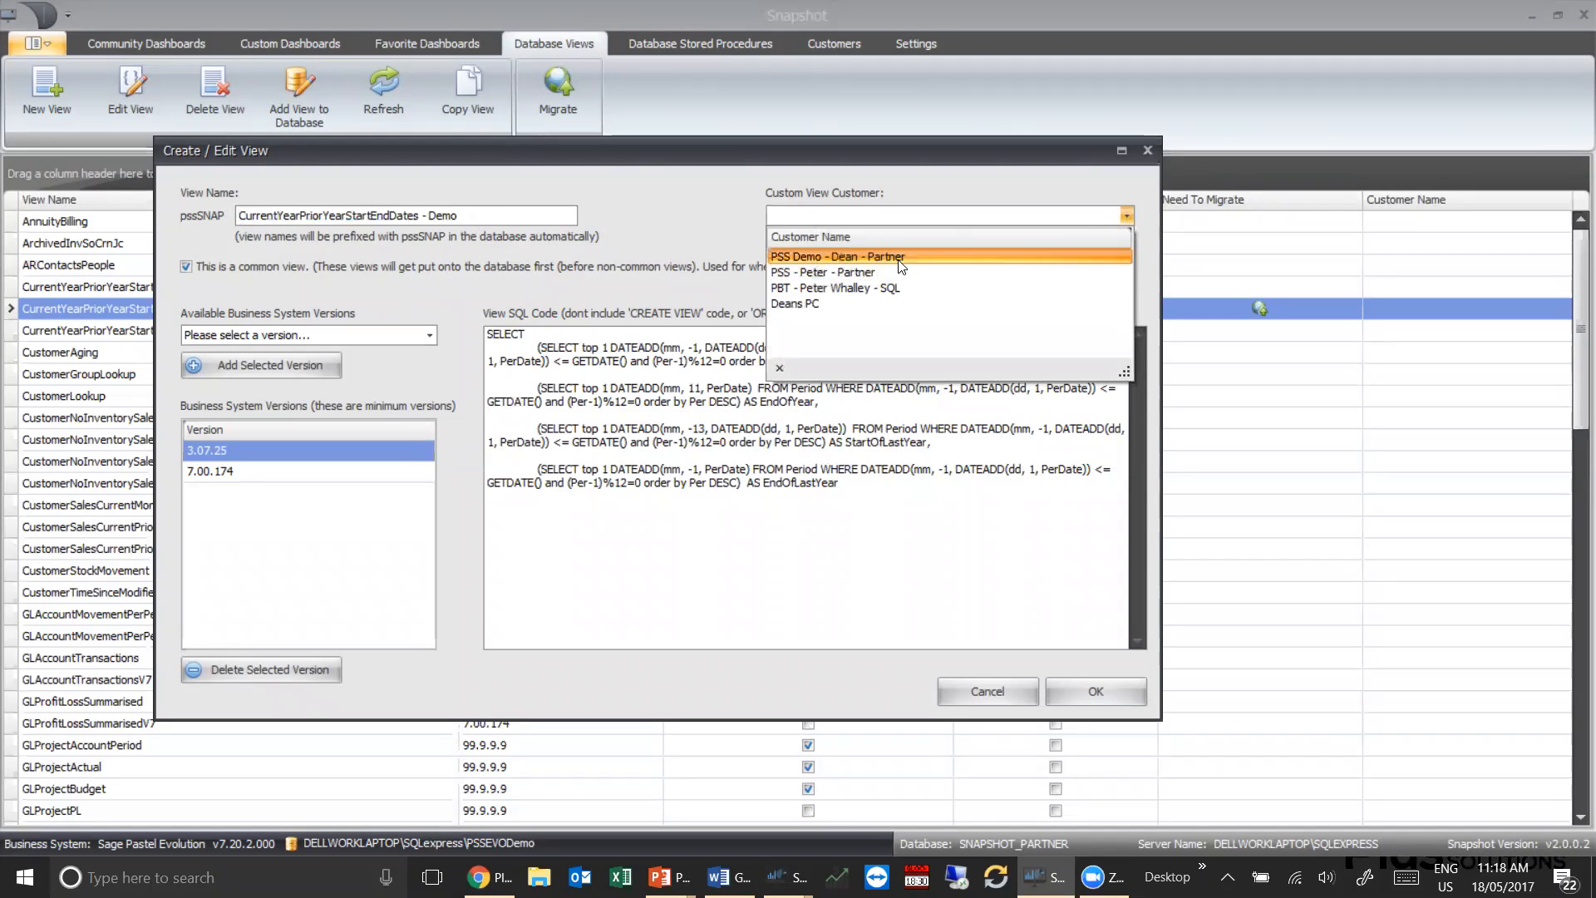
{"action": "left_click", "coordinate": [870, 290]}
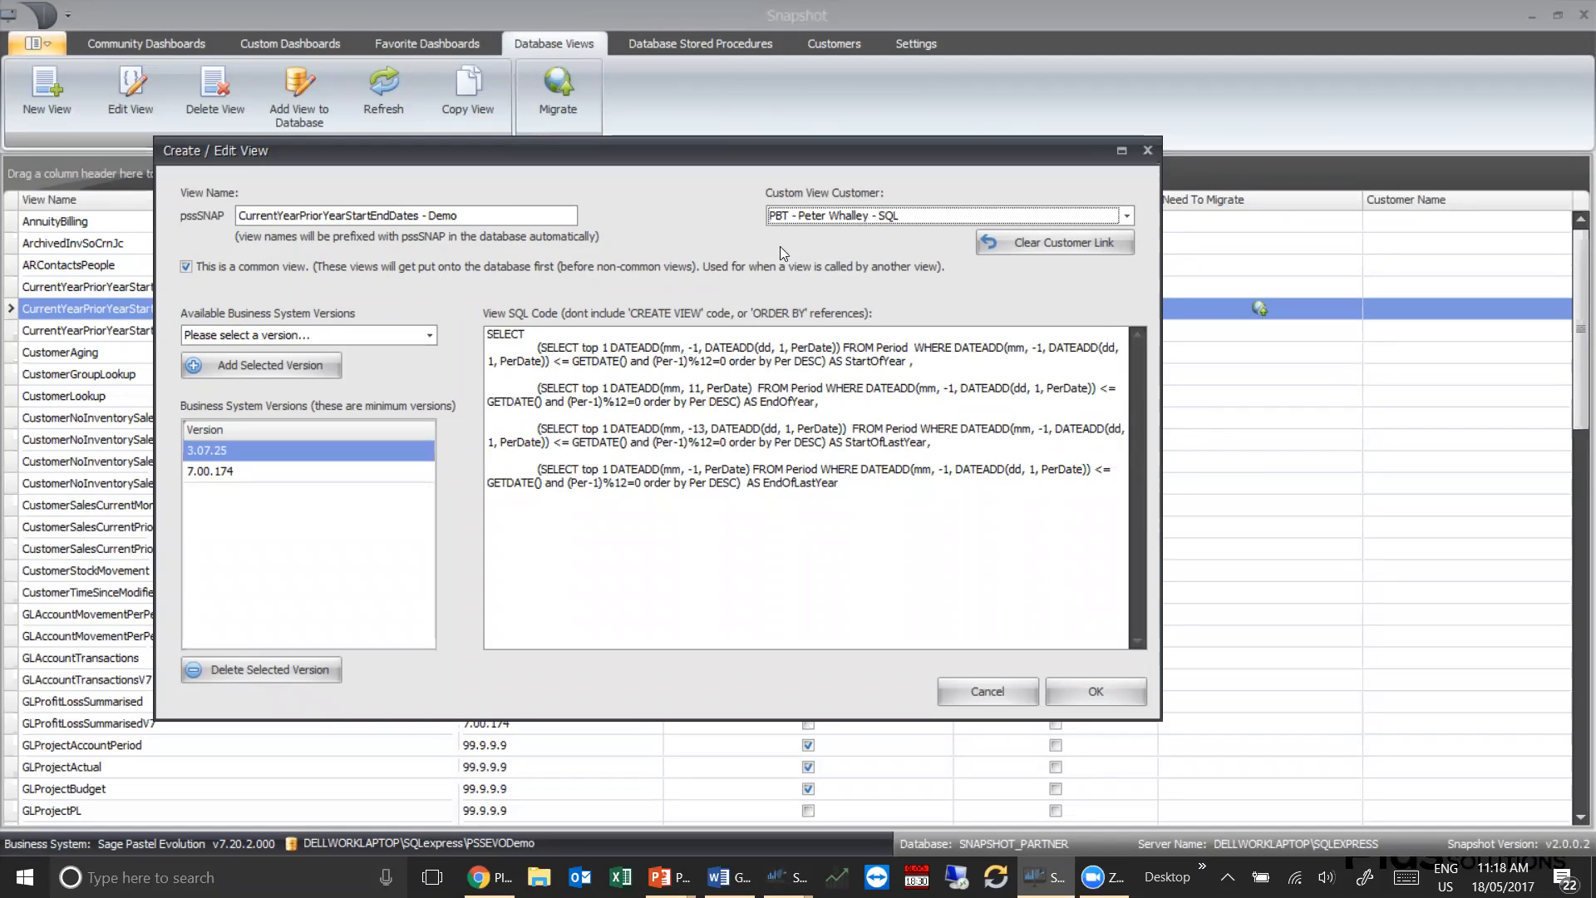
Examine the view's common view option, the available business system versions and the SQL code for version 3.07.25
{"action": "left_click", "coordinate": [186, 268]}
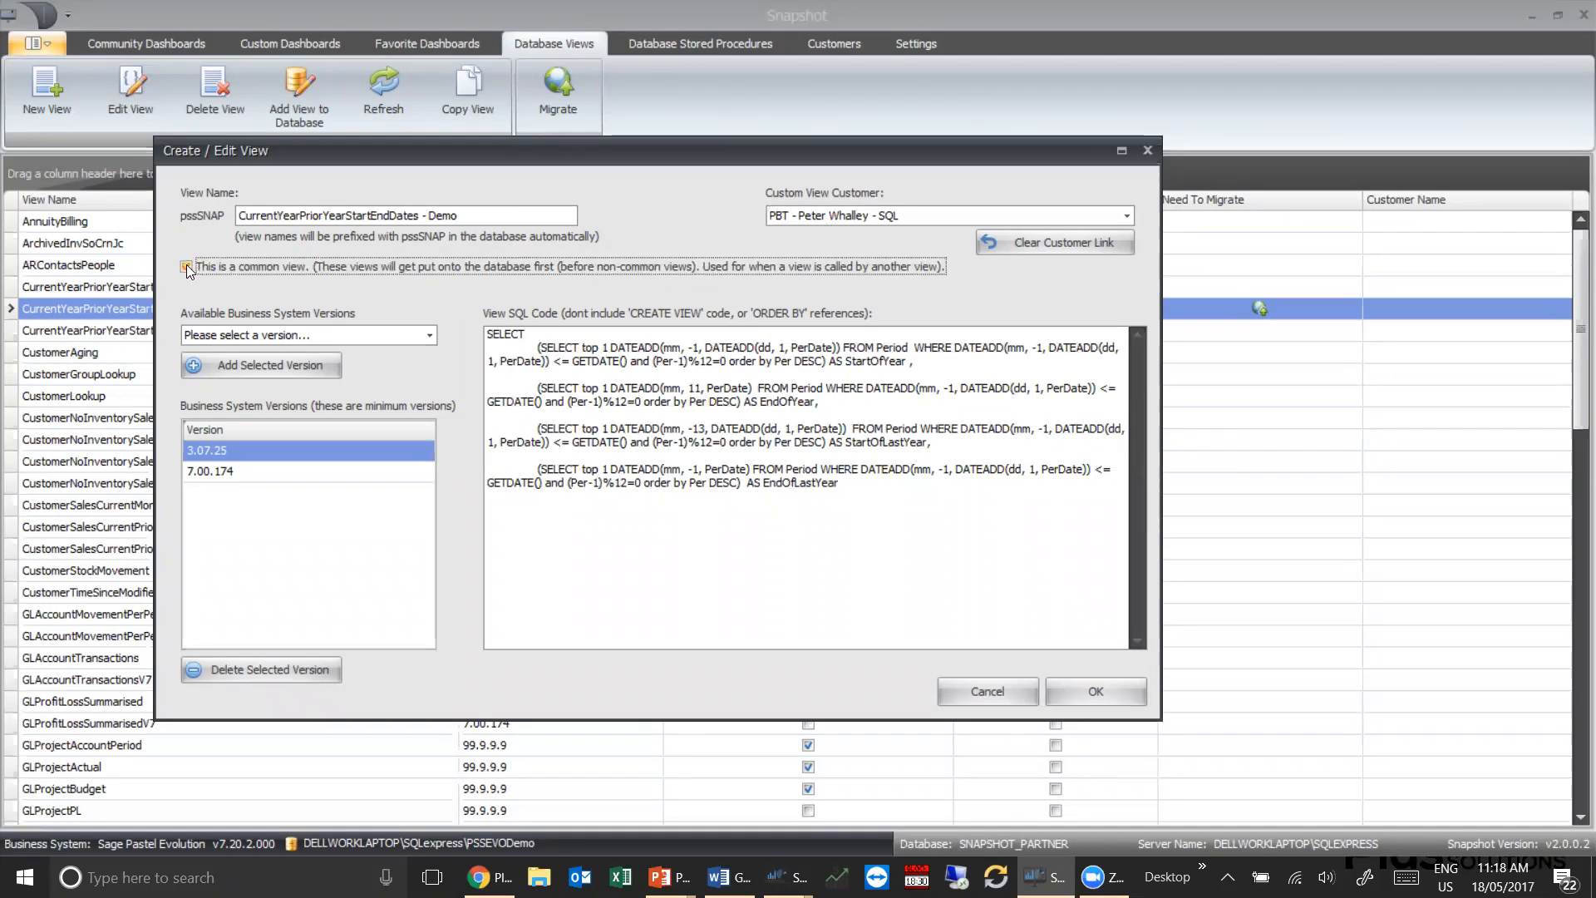
{"action": "left_click", "coordinate": [187, 268]}
{"action": "left_click", "coordinate": [429, 334]}
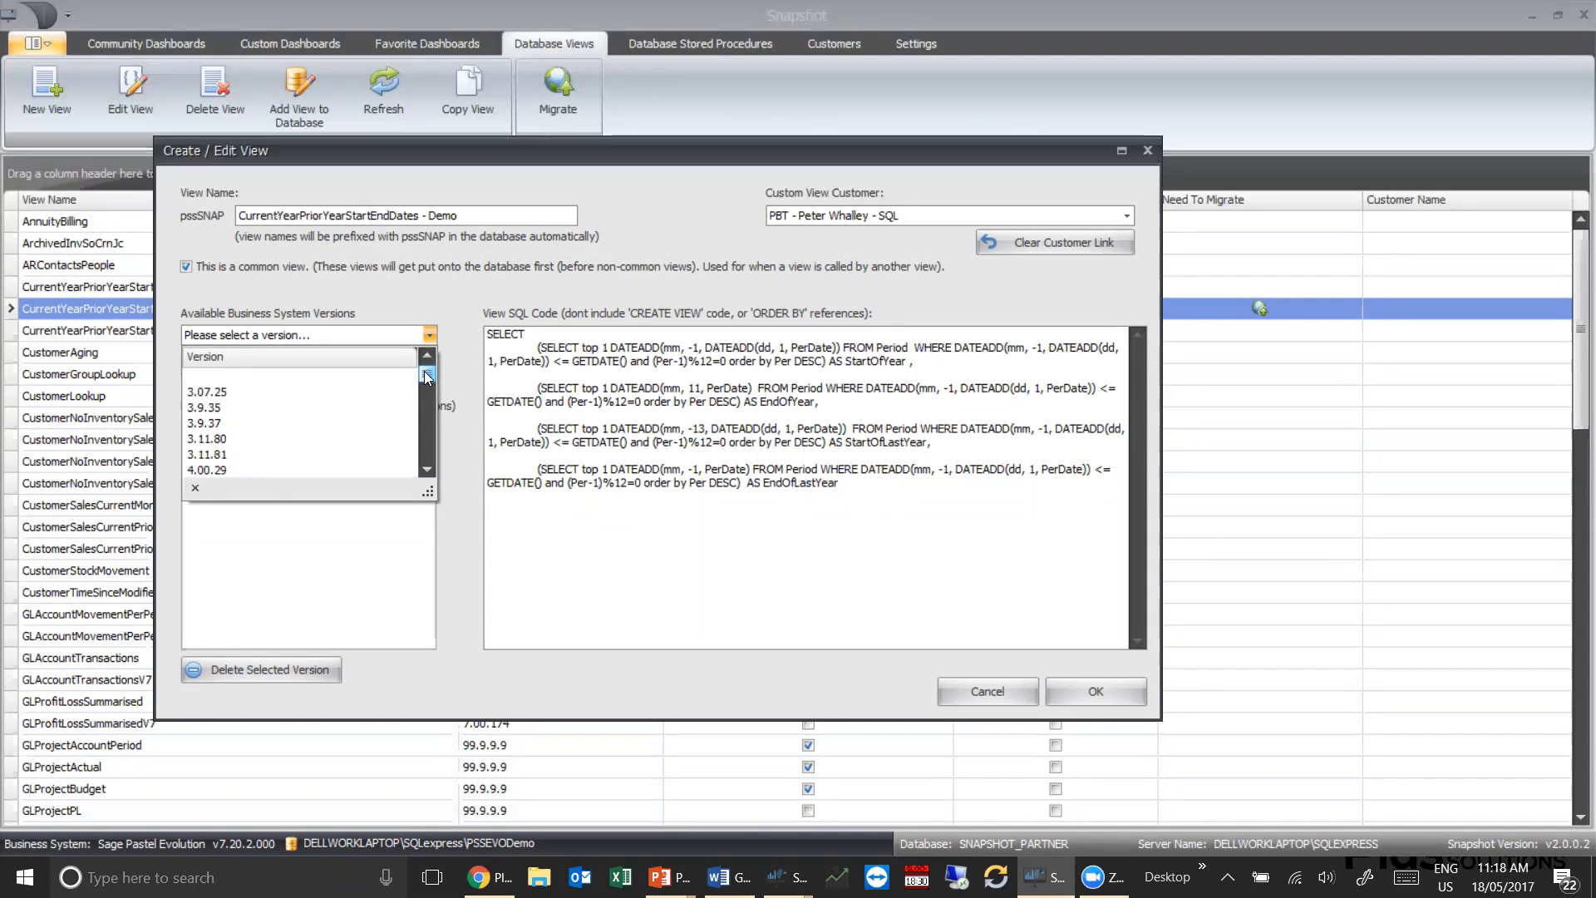
{"action": "left_click", "coordinate": [450, 522]}
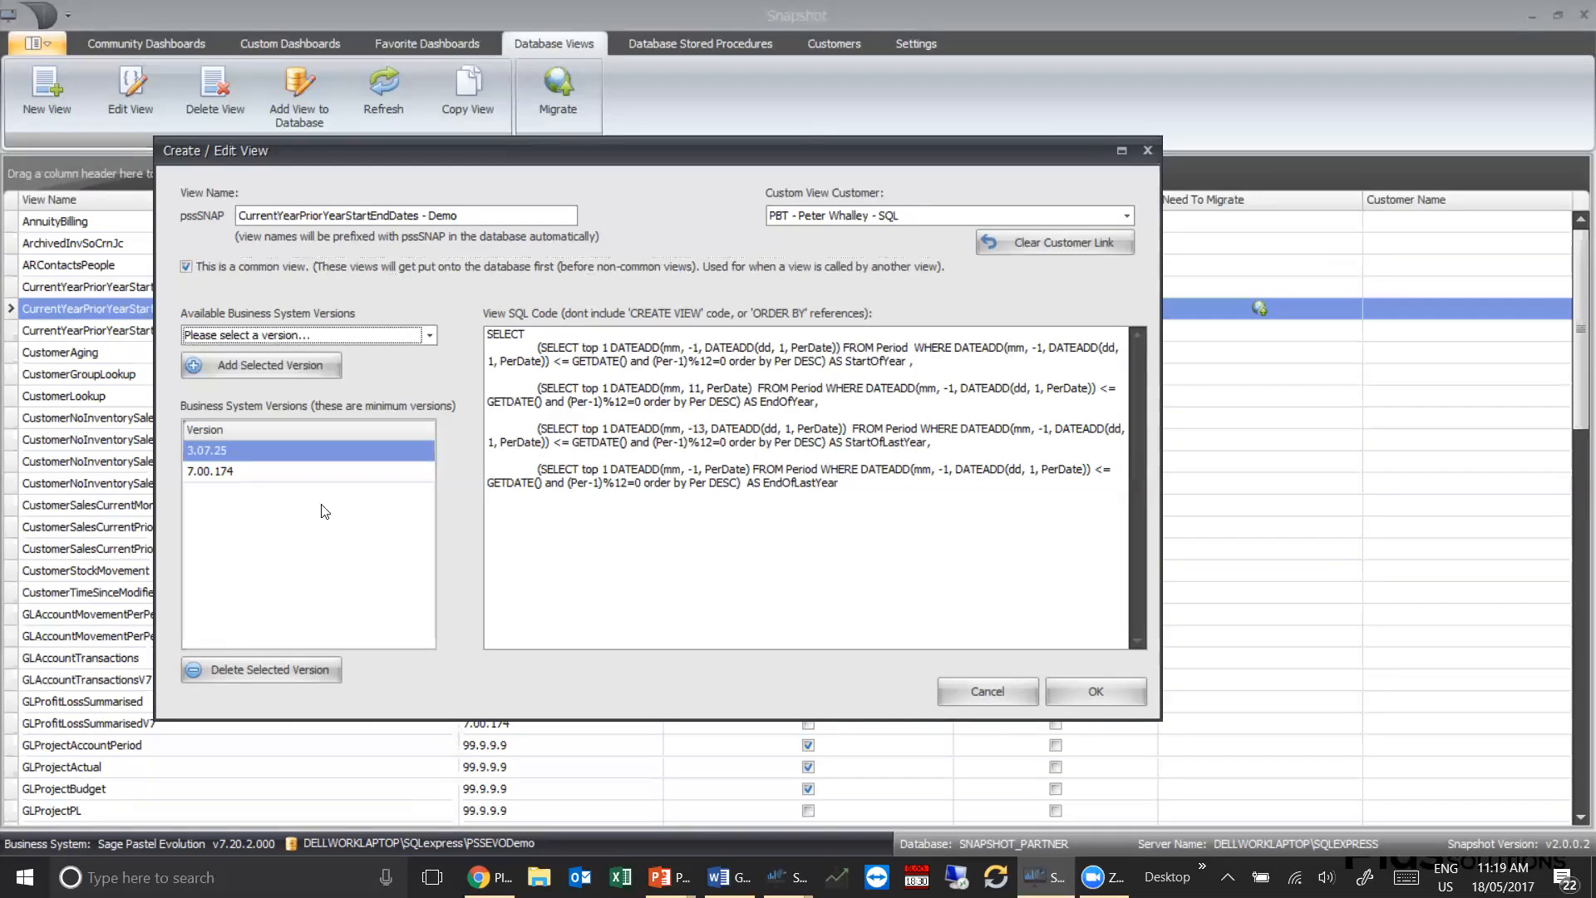
{"action": "left_click", "coordinate": [201, 449]}
{"action": "left_click_drag", "start_coordinate": [843, 480], "coordinate": [487, 333]}
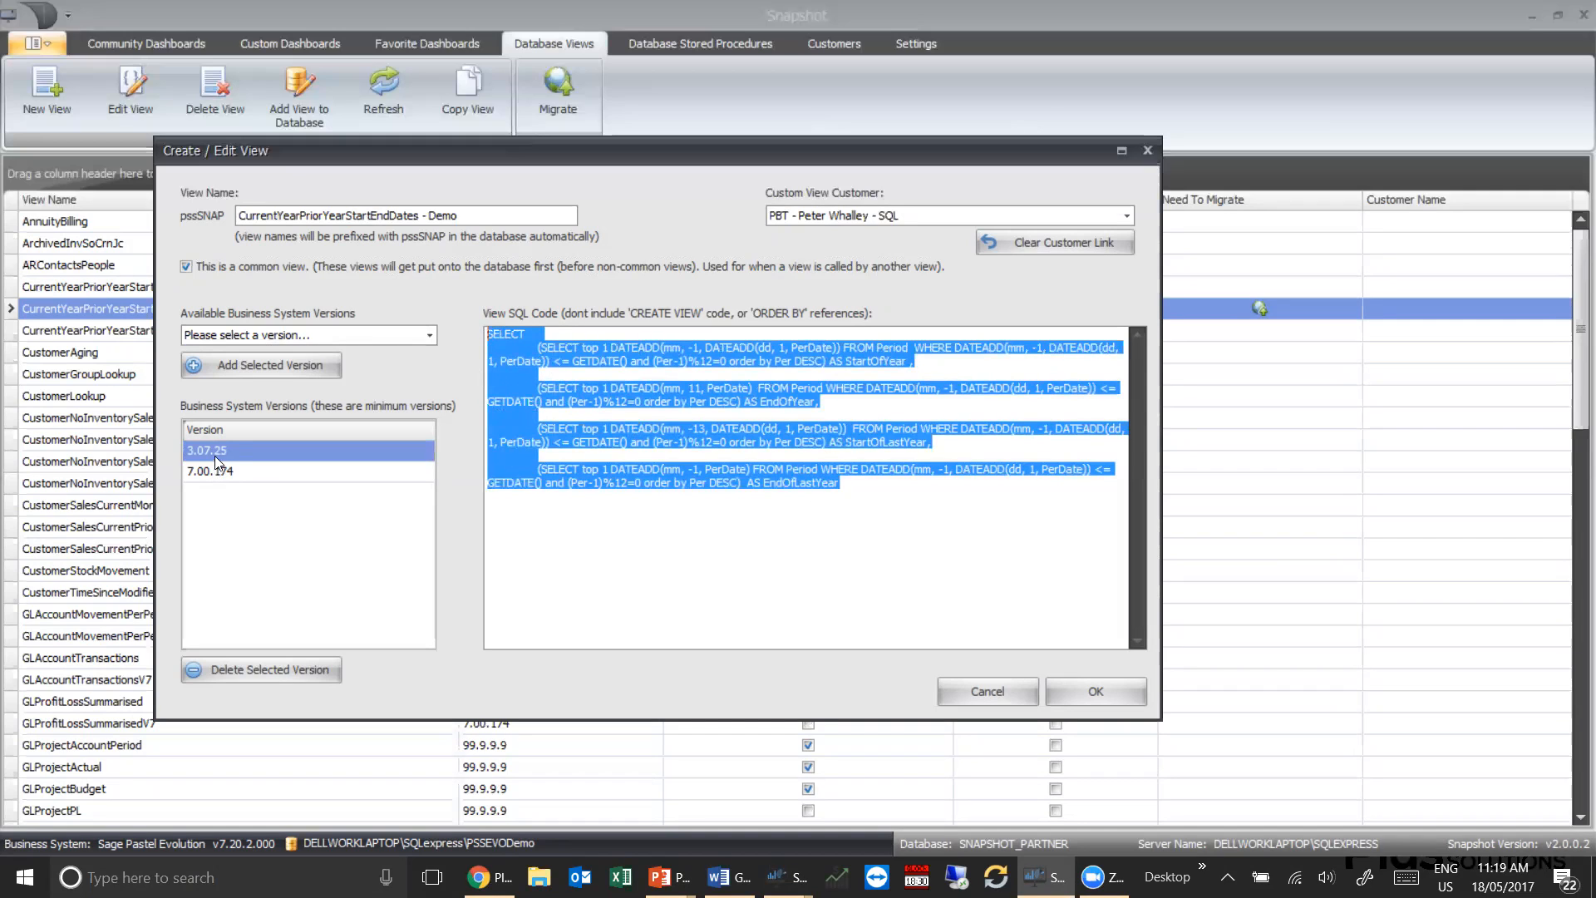
{"action": "left_click", "coordinate": [610, 500]}
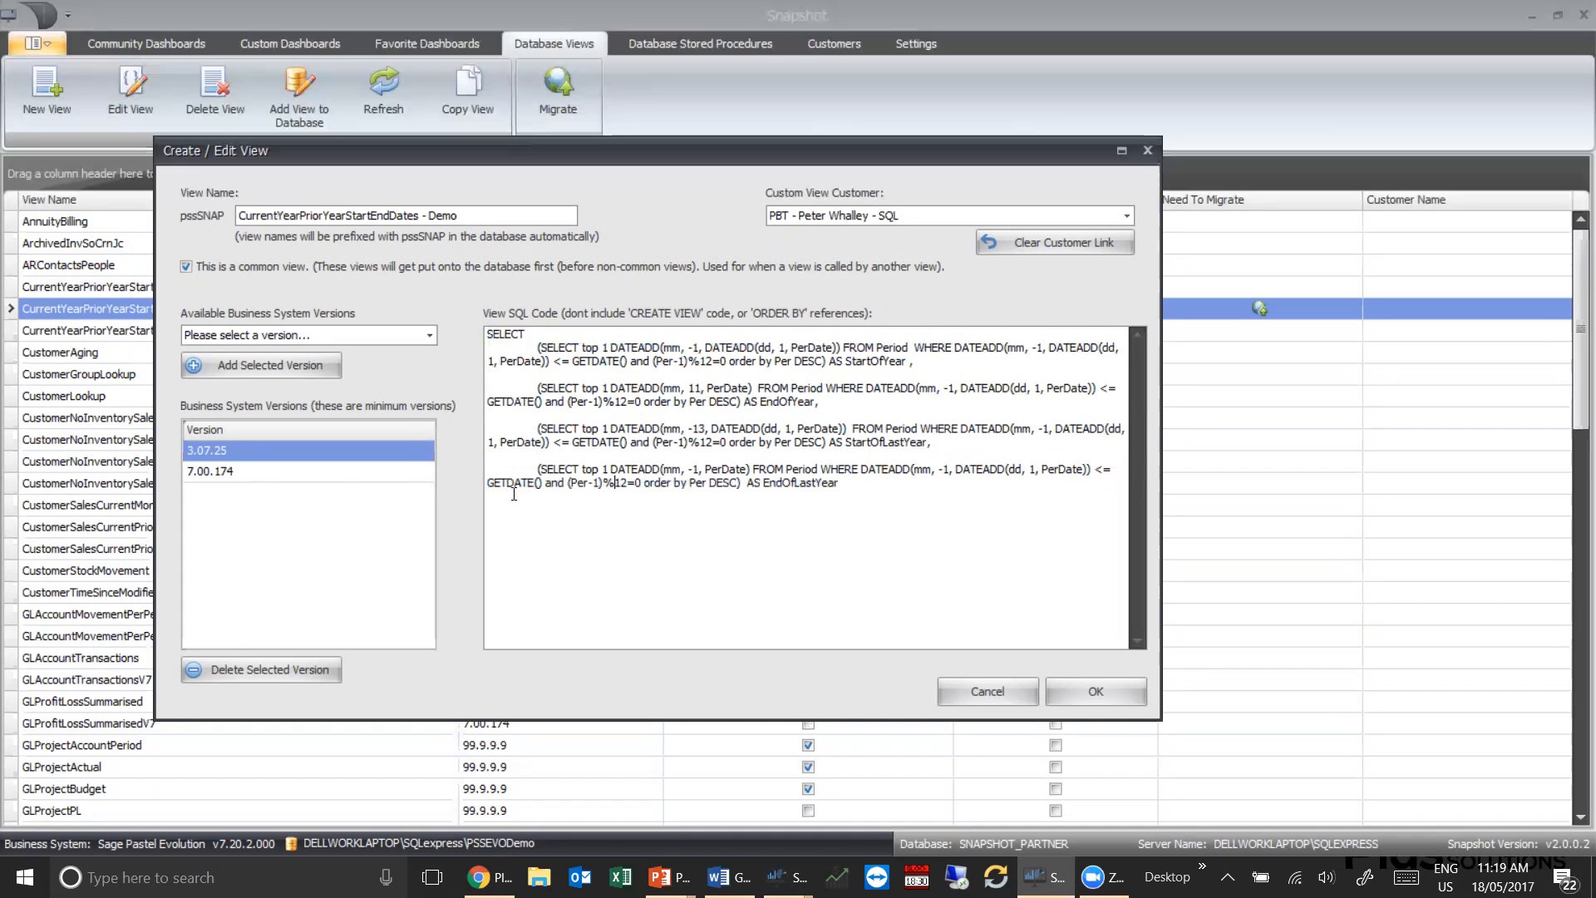
Compare the view's SQL code for versions 3.07.25 and 7.00.174, then close the view editor without saving
{"action": "left_click", "coordinate": [227, 473]}
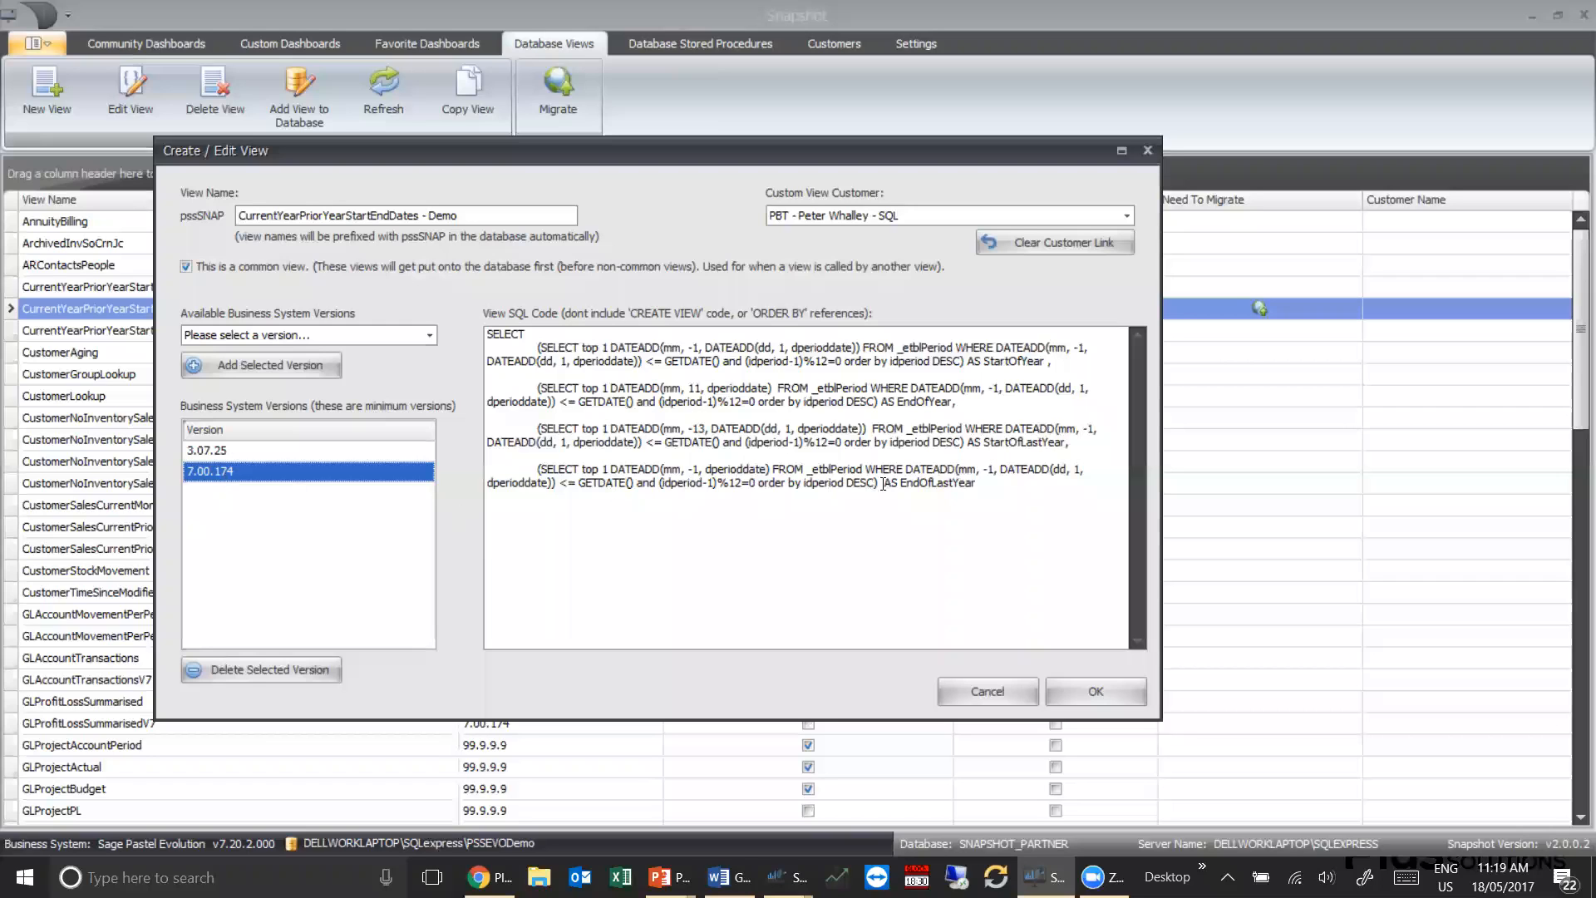
{"action": "left_click_drag", "start_coordinate": [978, 484], "coordinate": [486, 332]}
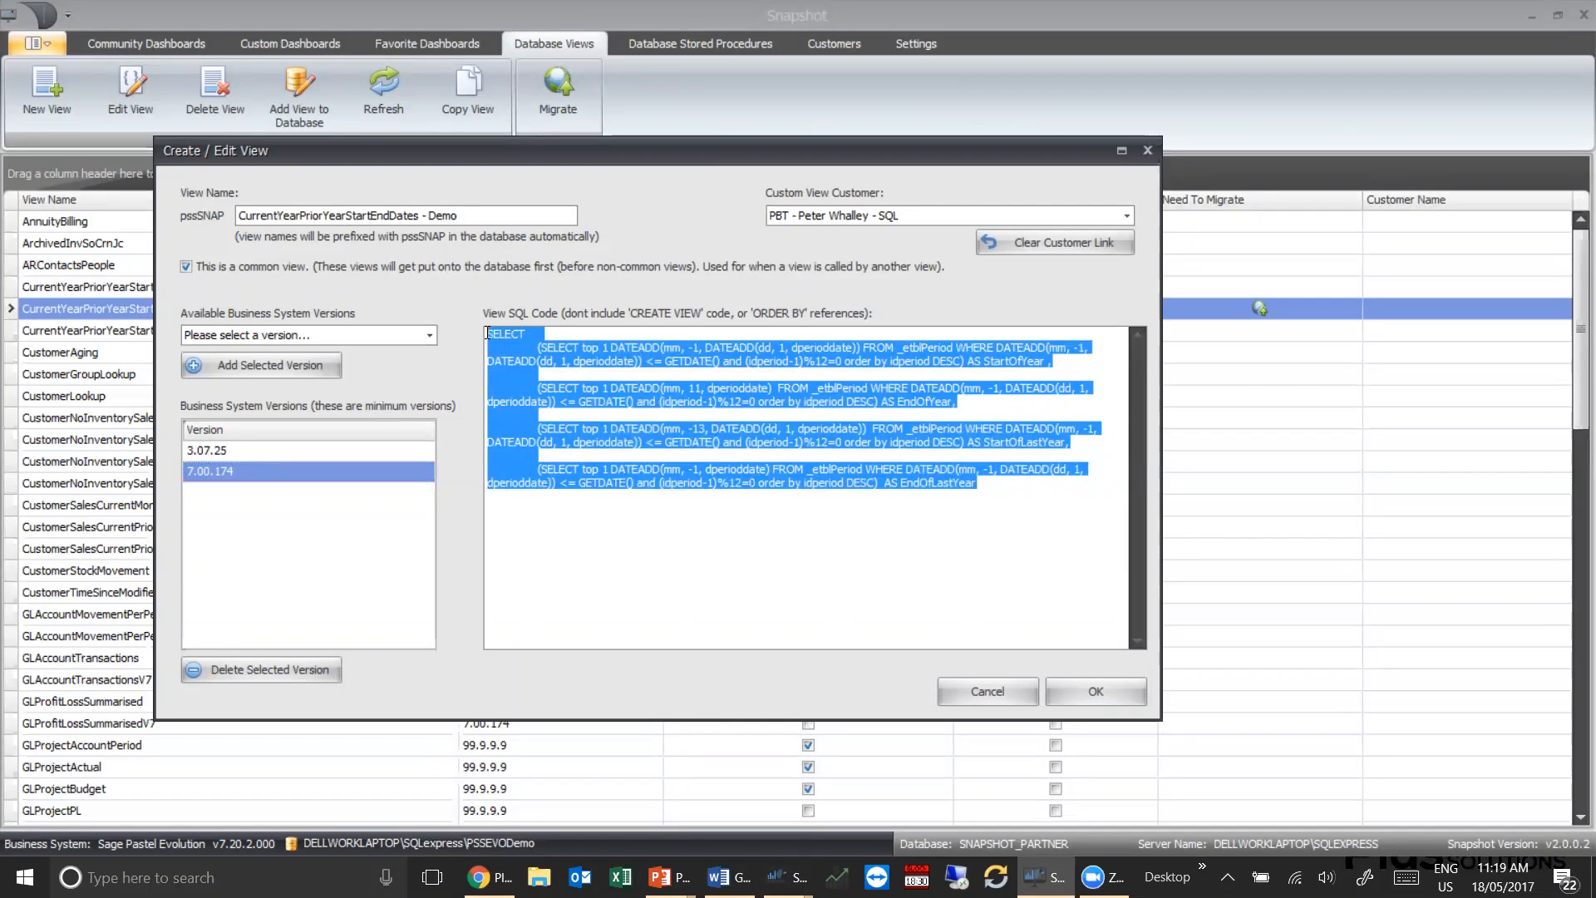
{"action": "left_click", "coordinate": [240, 449]}
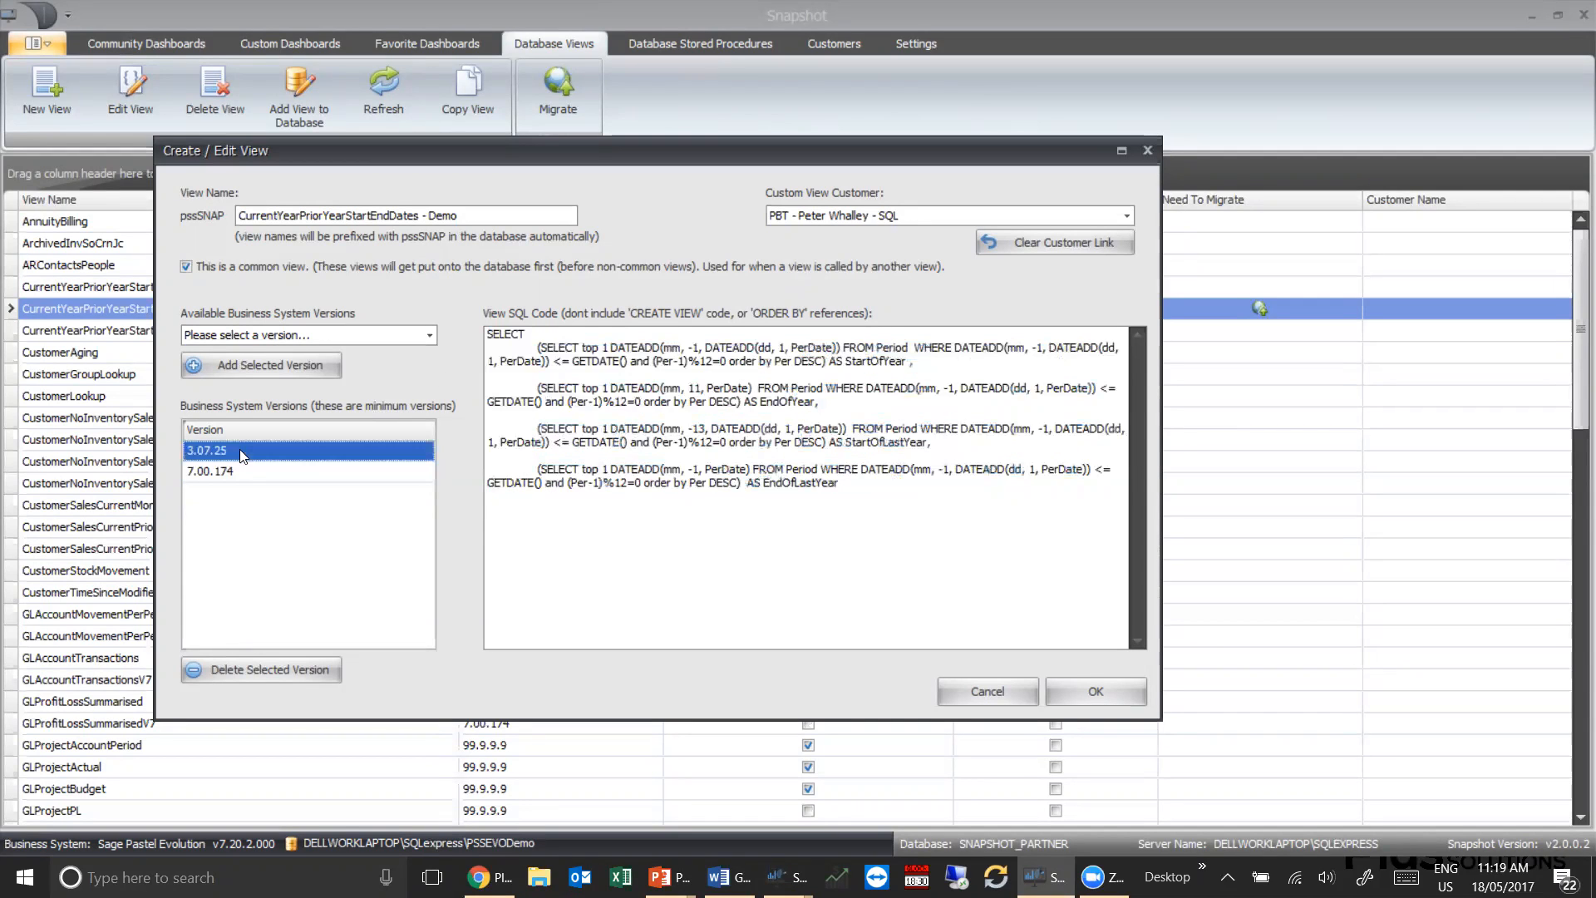
{"action": "left_click", "coordinate": [234, 471]}
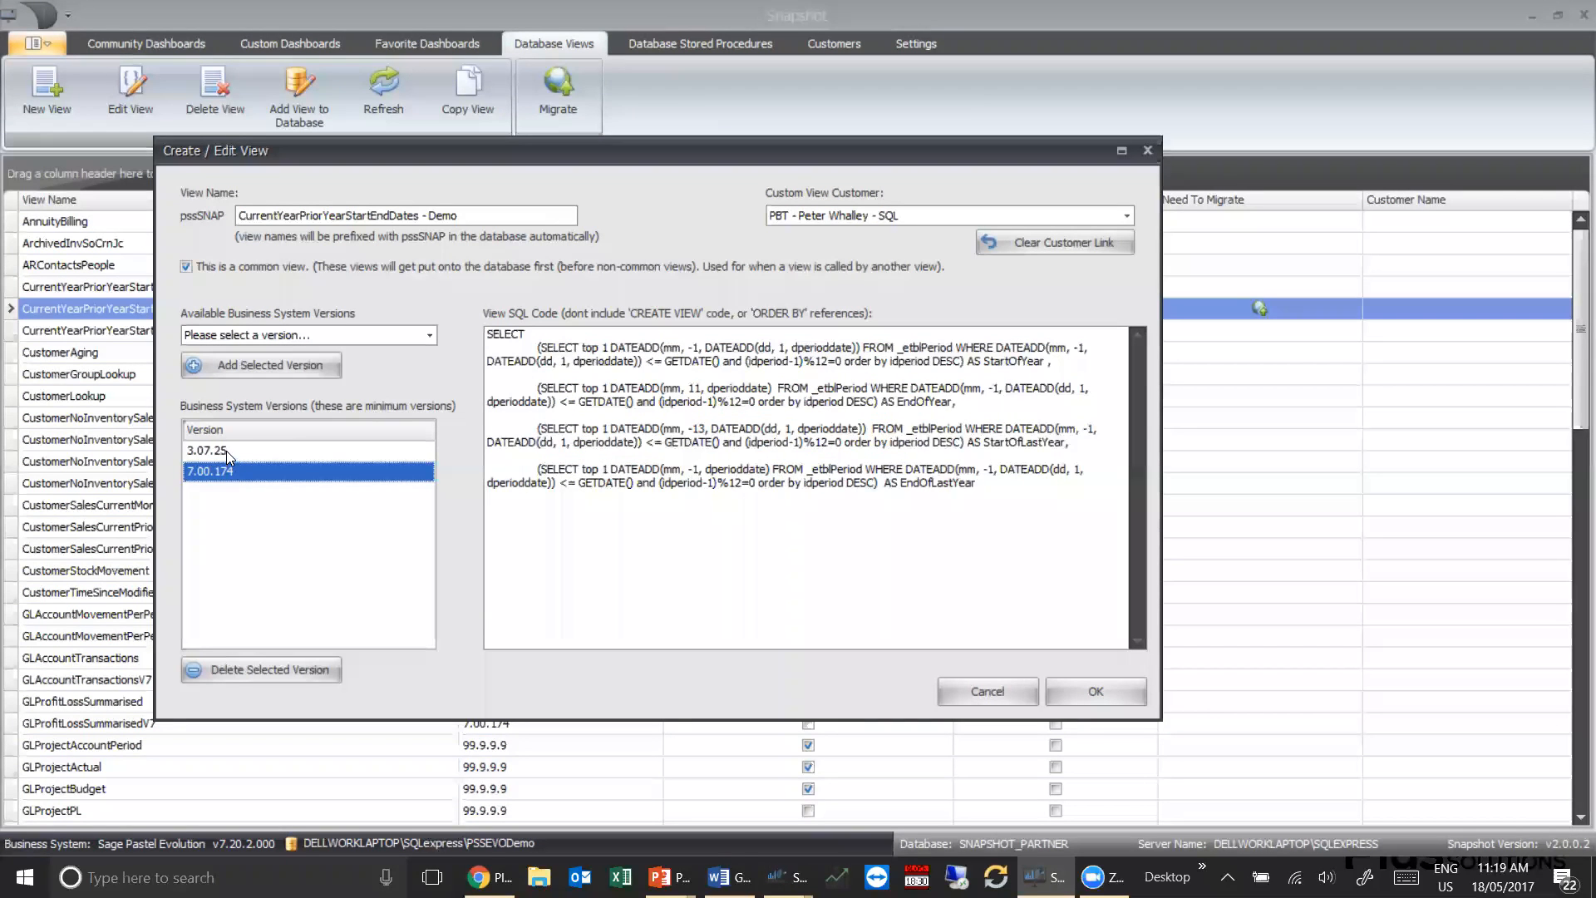
{"action": "left_click", "coordinate": [226, 451]}
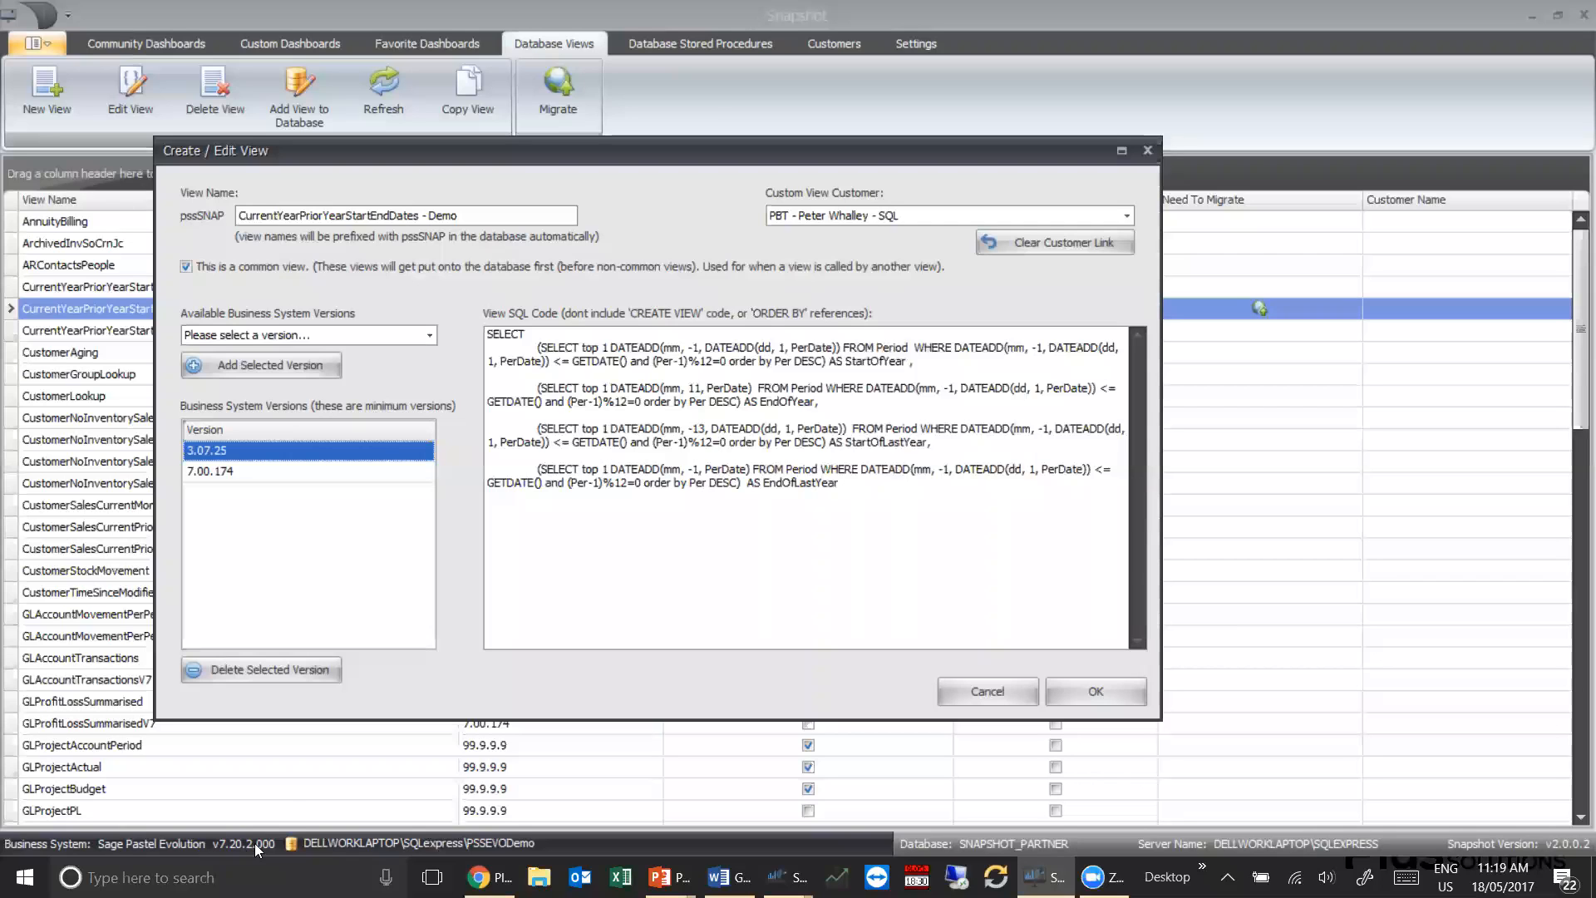
{"action": "left_click", "coordinate": [221, 474]}
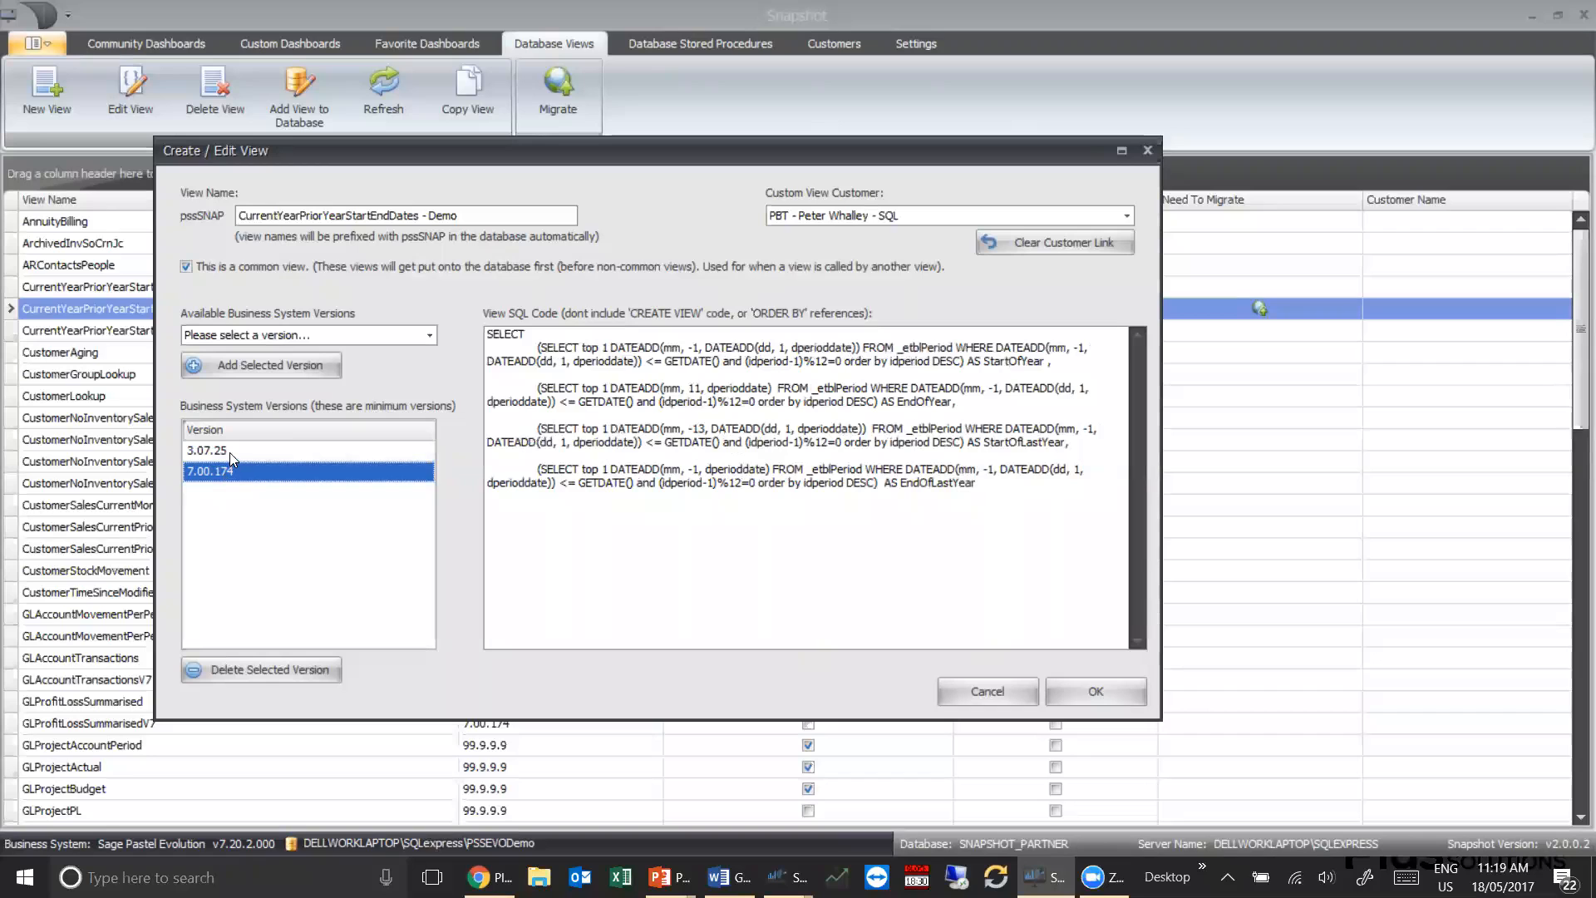
{"action": "left_click_drag", "start_coordinate": [978, 483], "coordinate": [483, 336]}
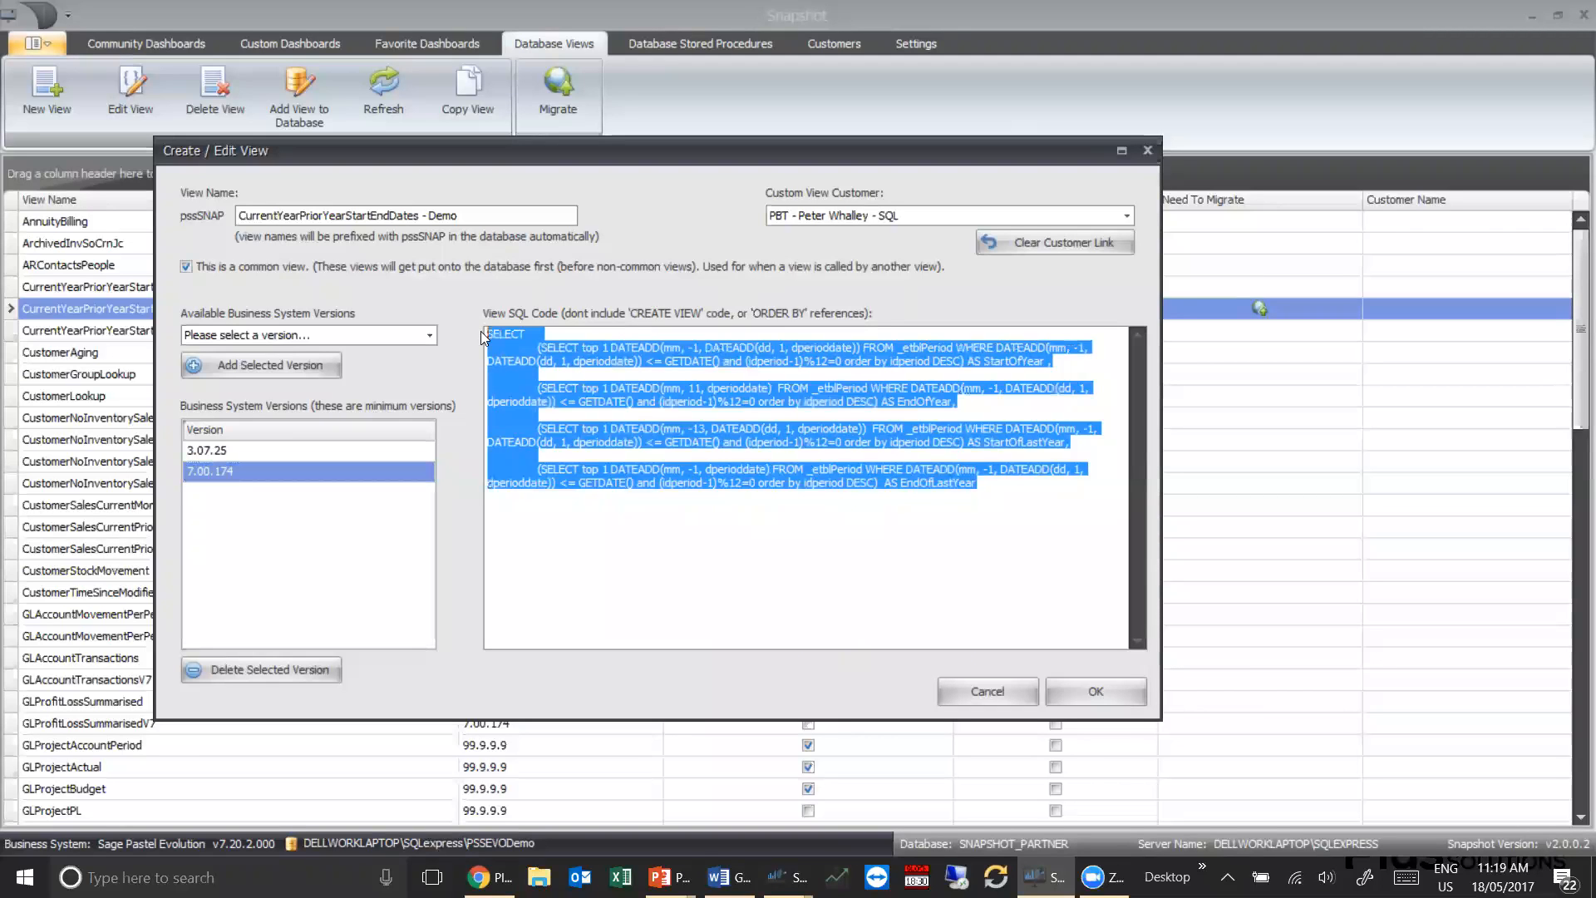
{"action": "left_click", "coordinate": [470, 216]}
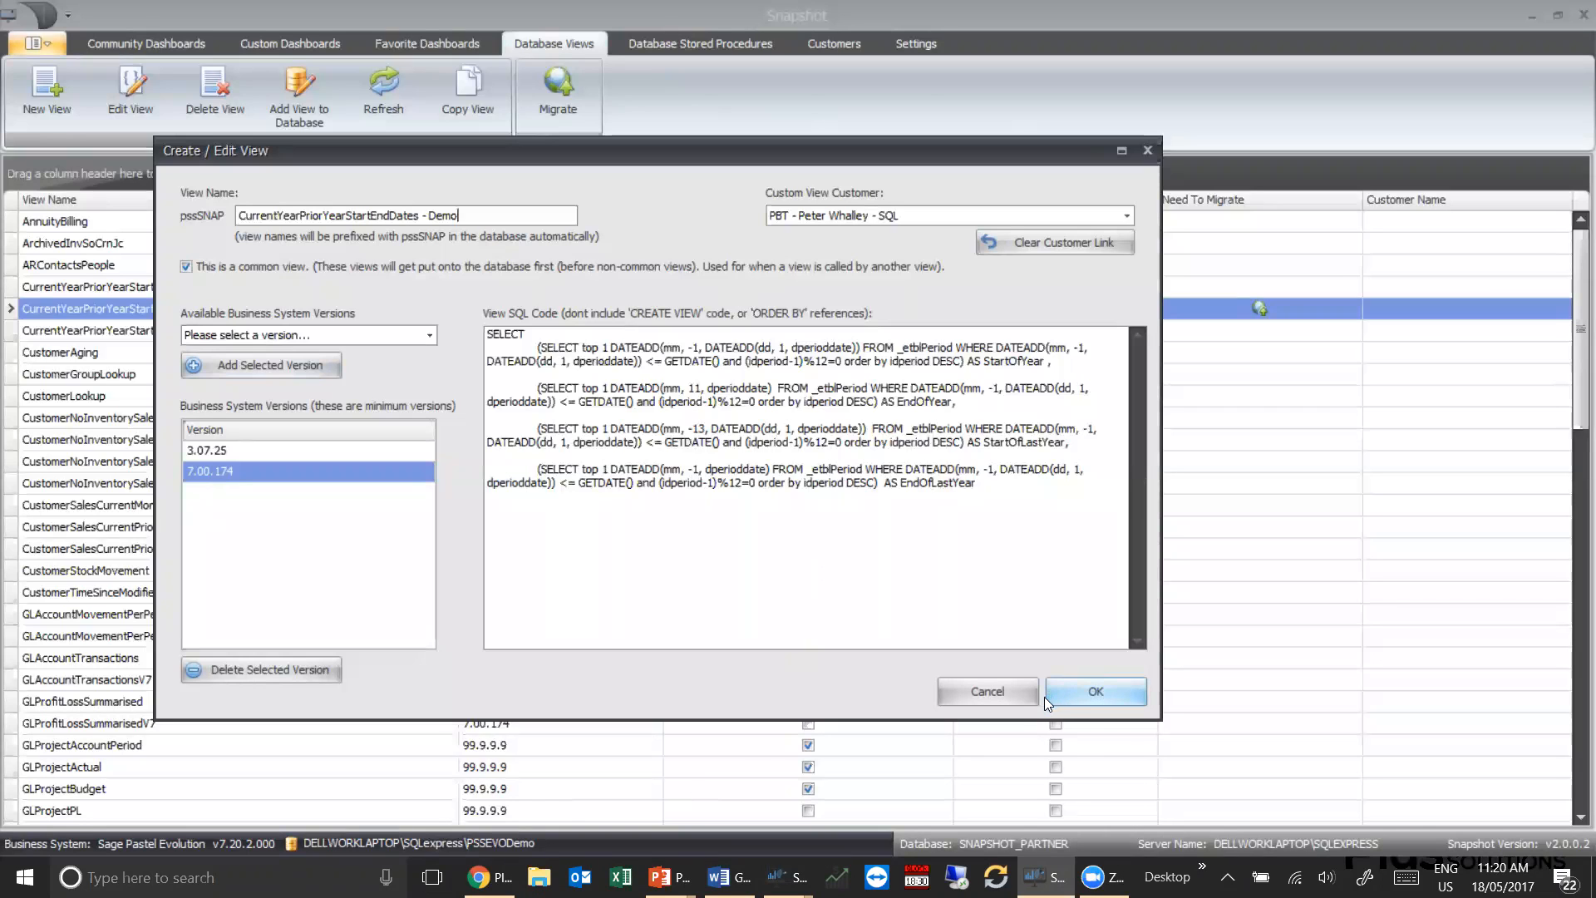
{"action": "left_click", "coordinate": [1001, 693]}
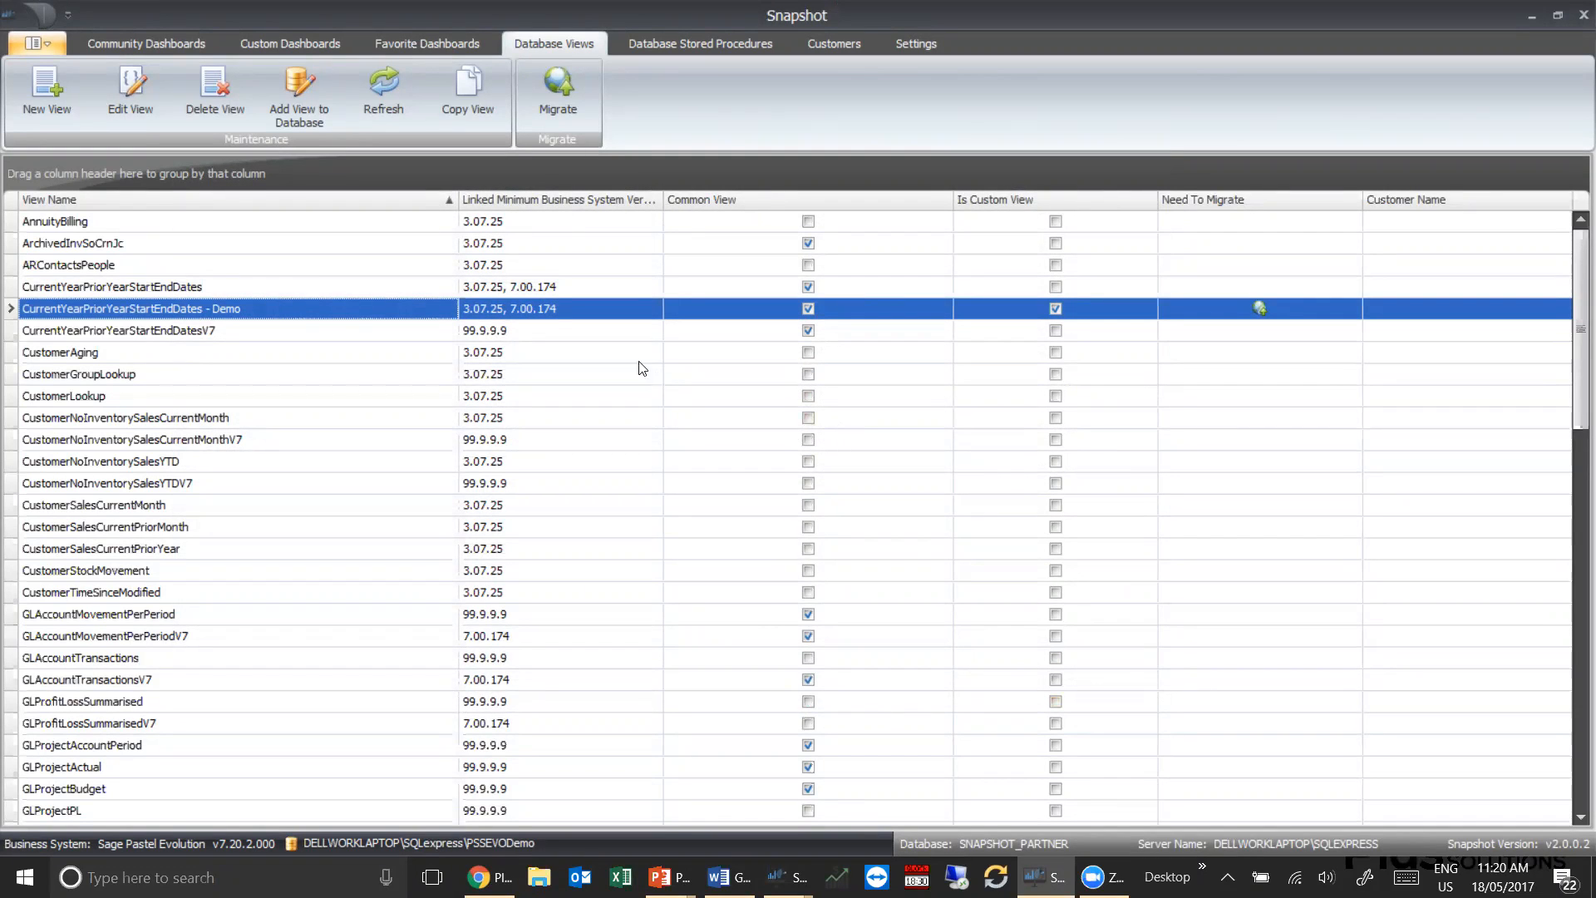
Create a new custom dashboard and shrink the Dashboard Designer window so Snapshot's connection details show behind it
{"action": "left_click", "coordinate": [284, 43]}
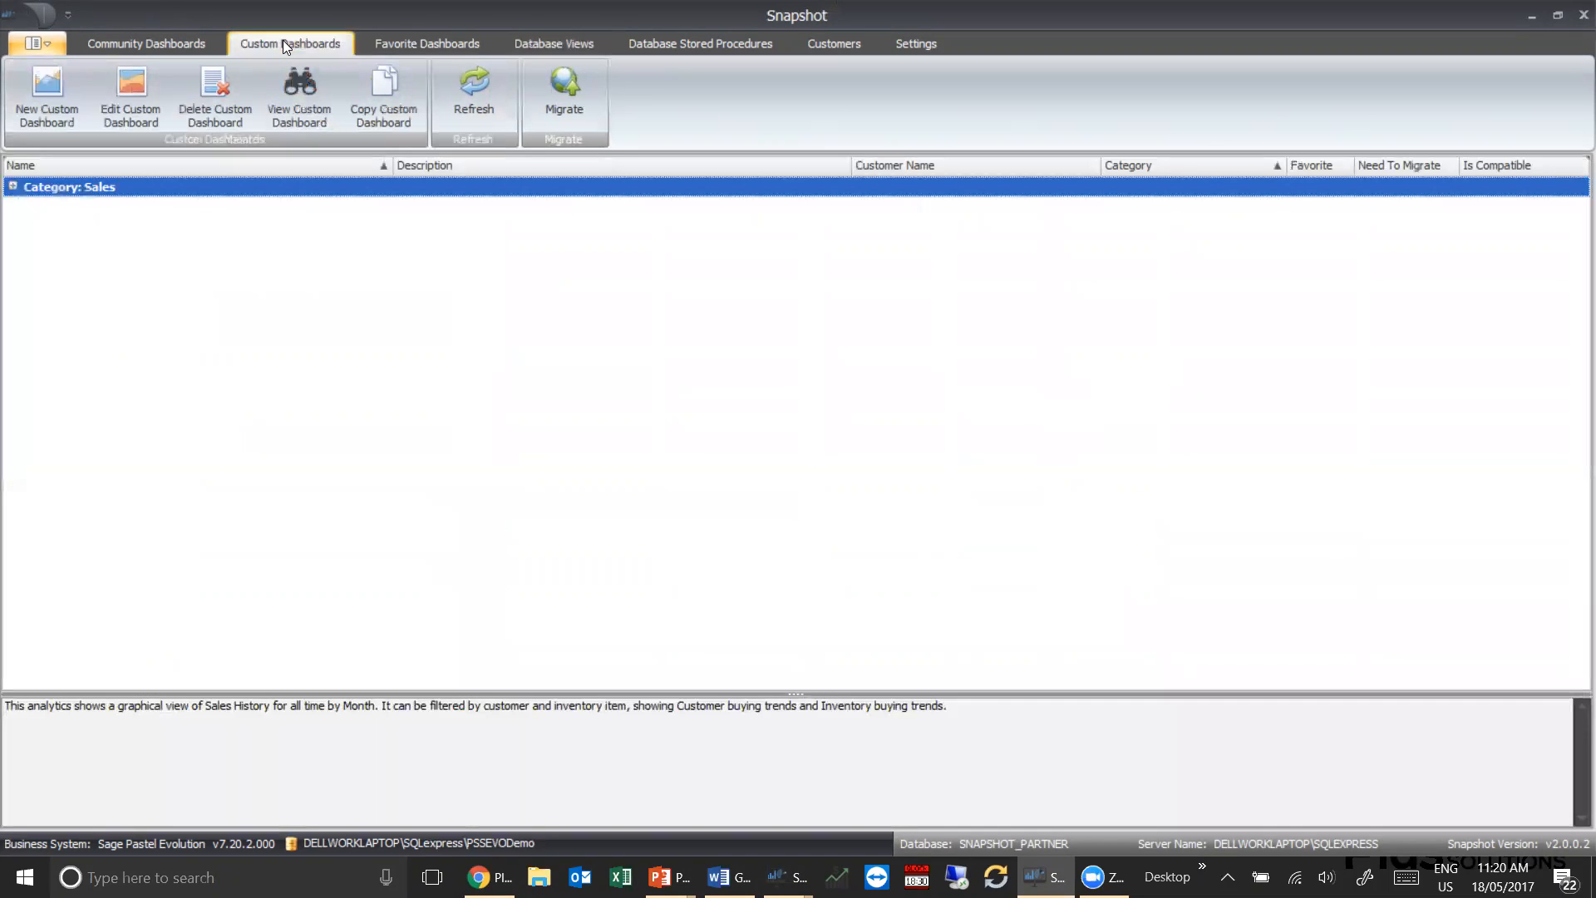
{"action": "left_click", "coordinate": [51, 96]}
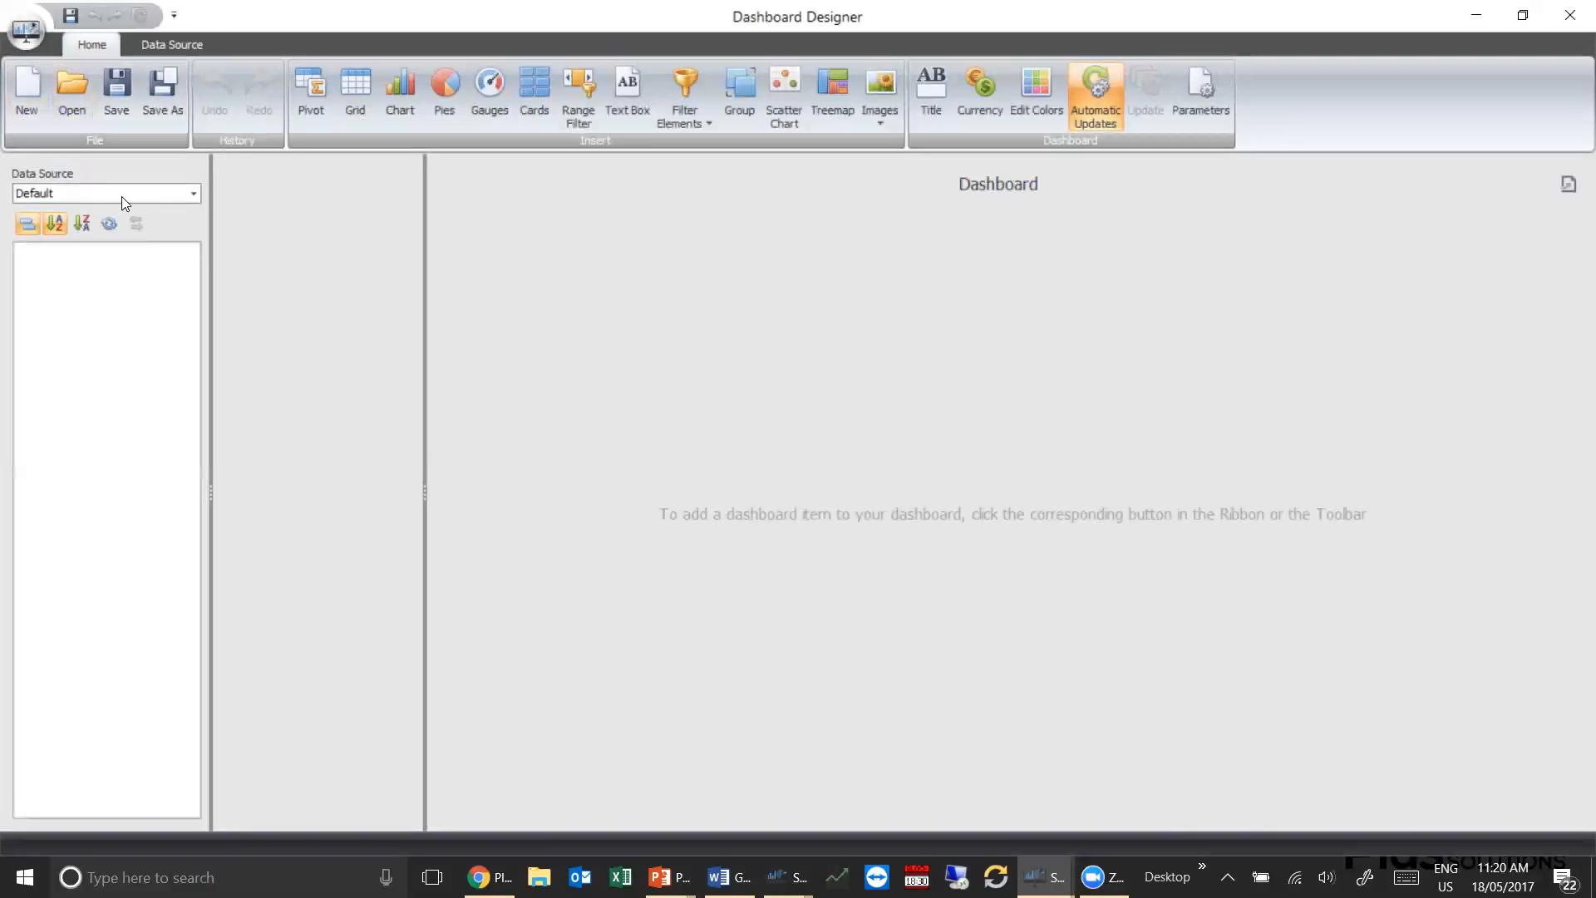
{"action": "left_click", "coordinate": [175, 43]}
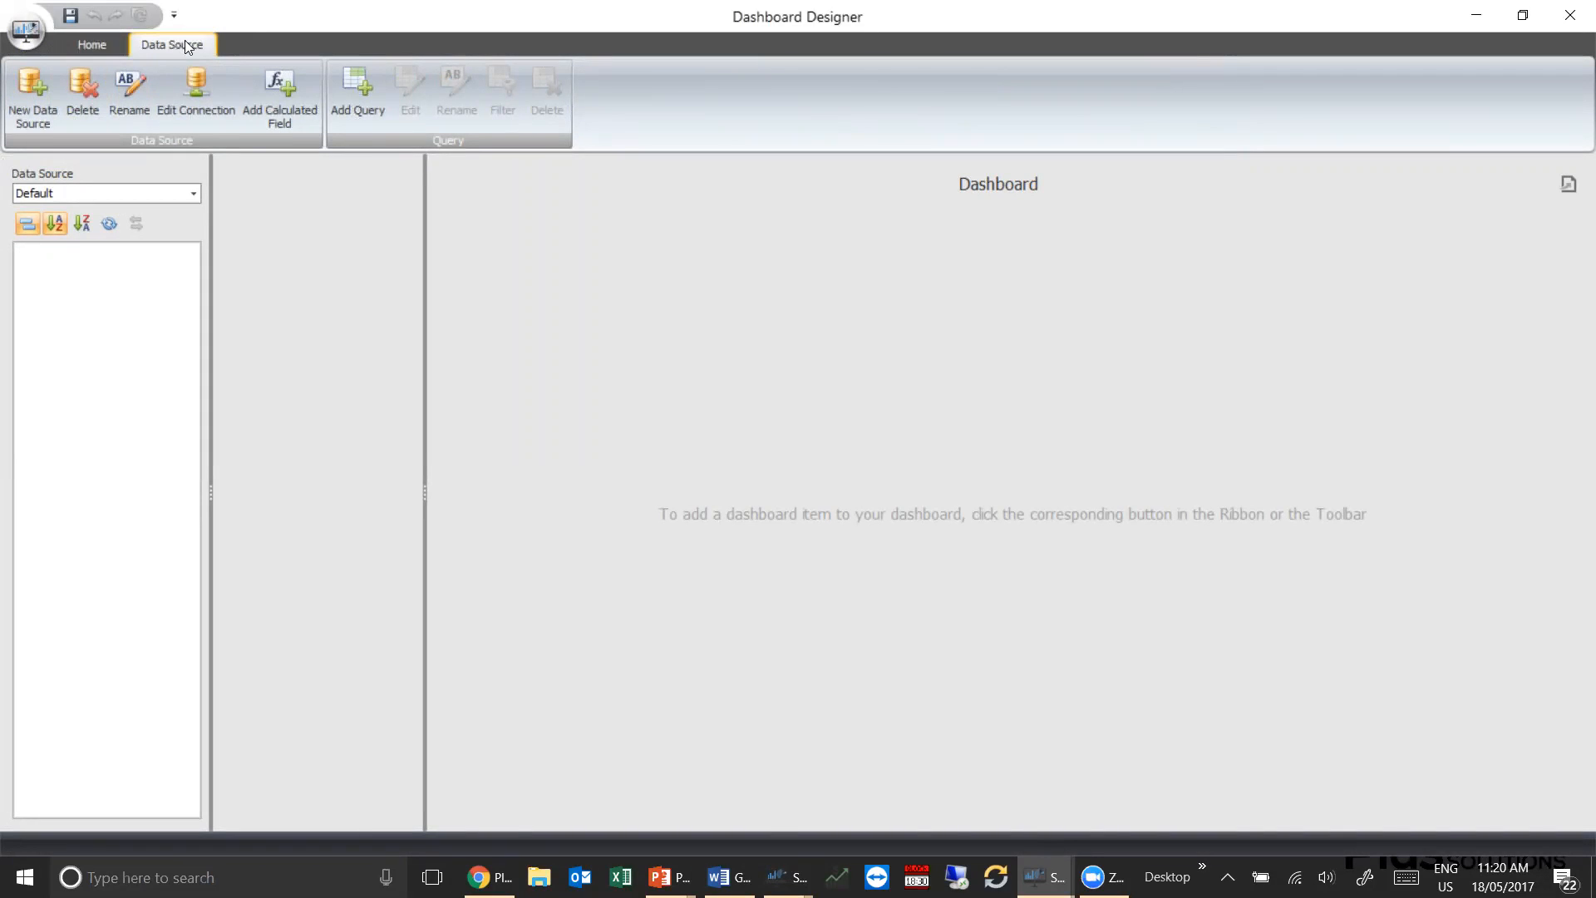
{"action": "left_click", "coordinate": [37, 87]}
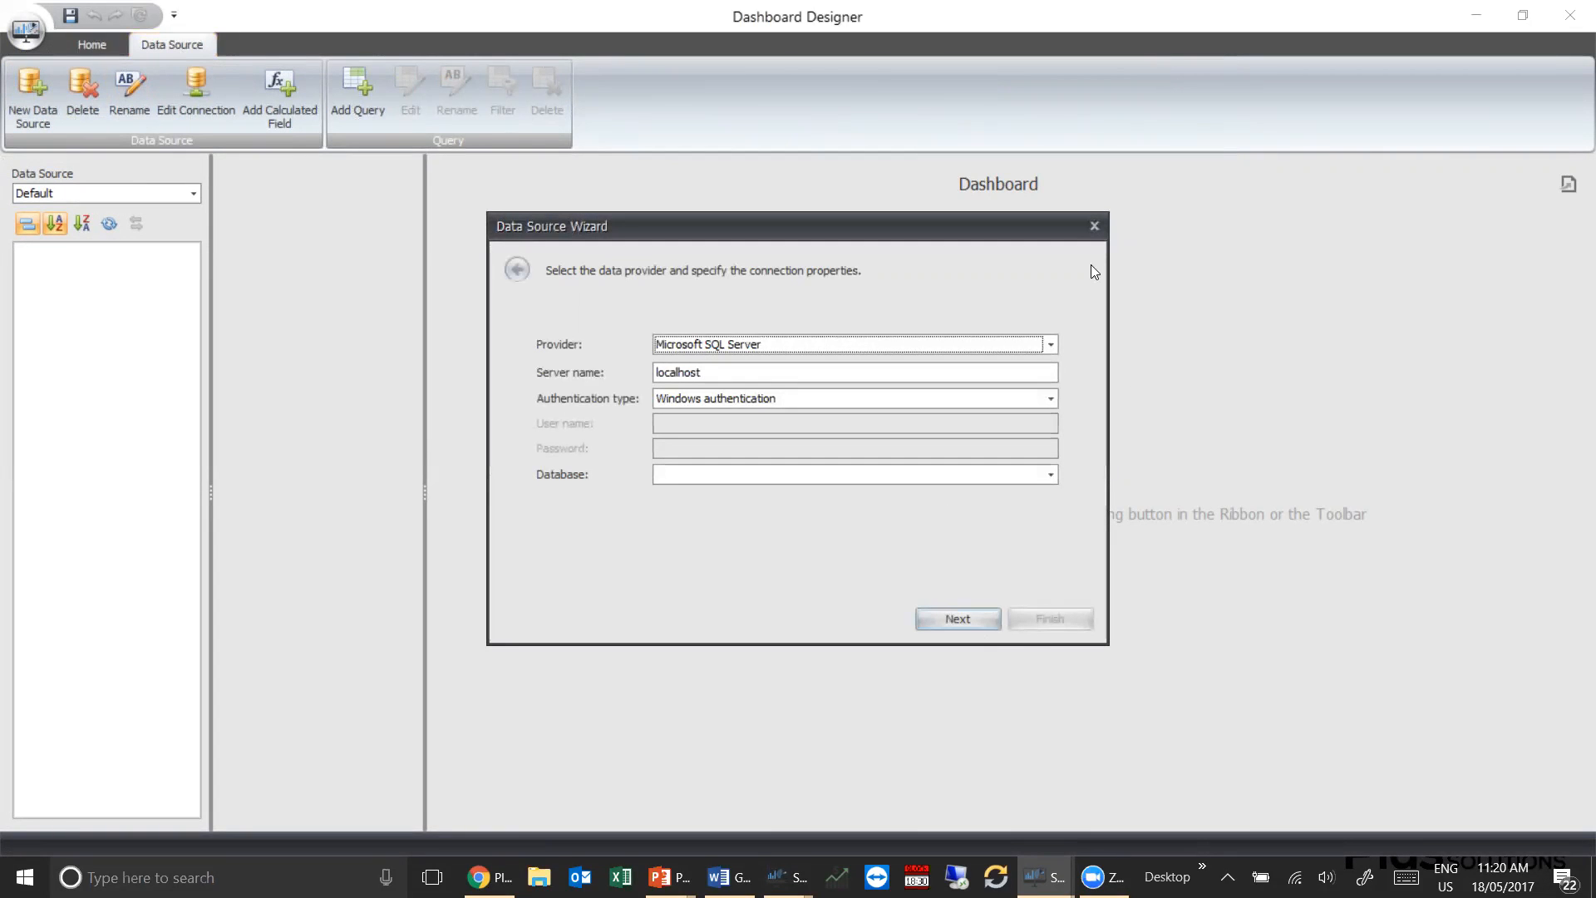
{"action": "left_click", "coordinate": [1094, 225]}
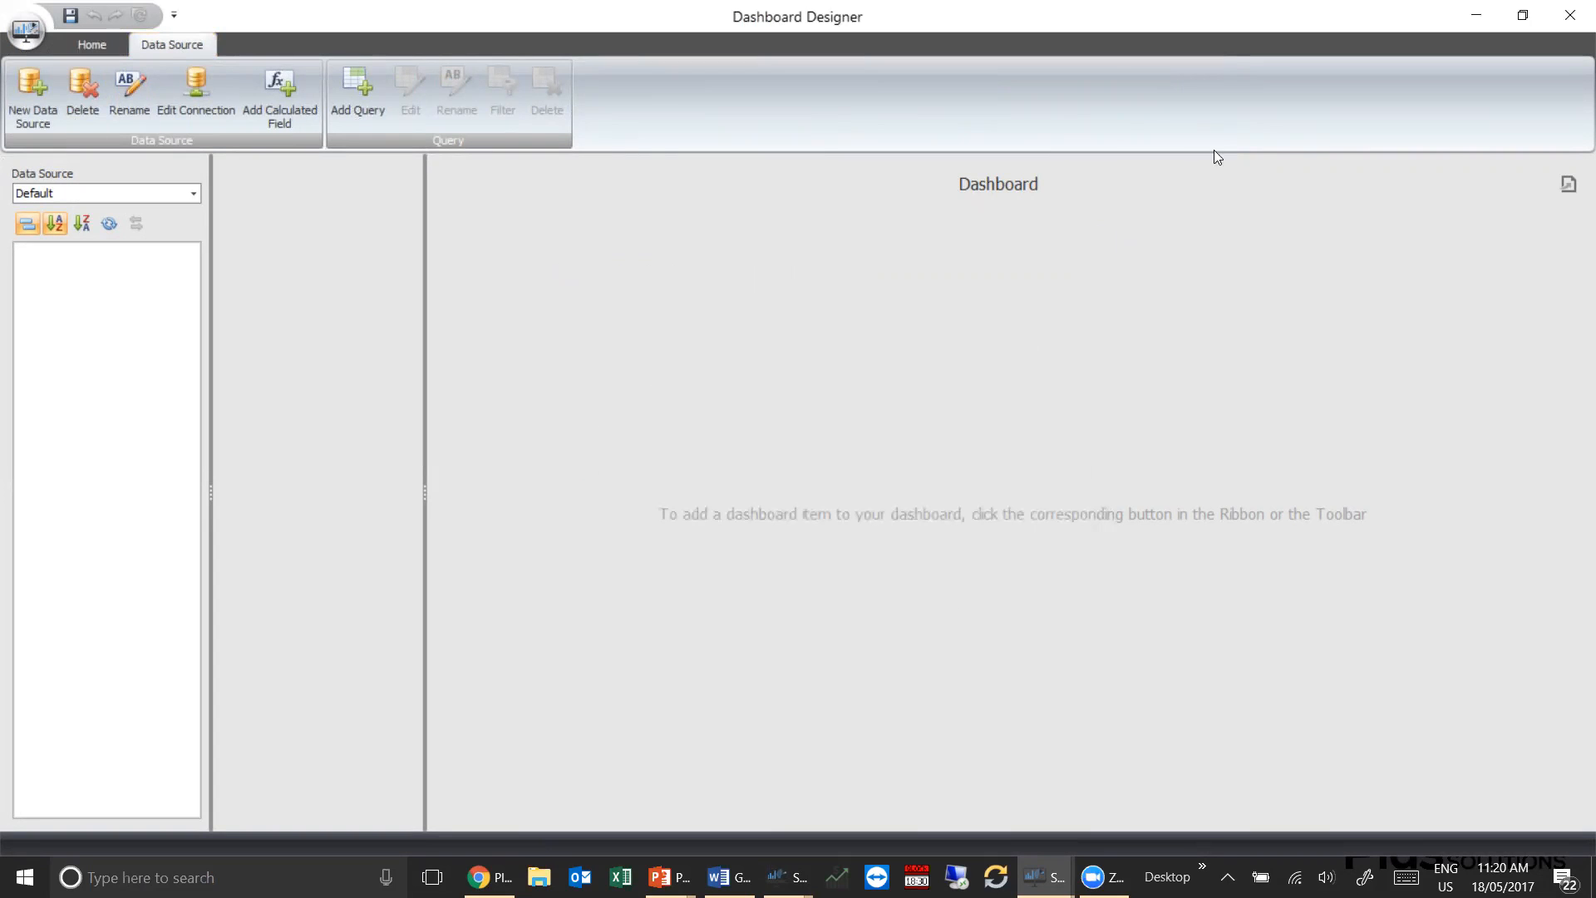
{"action": "left_click", "coordinate": [1523, 16]}
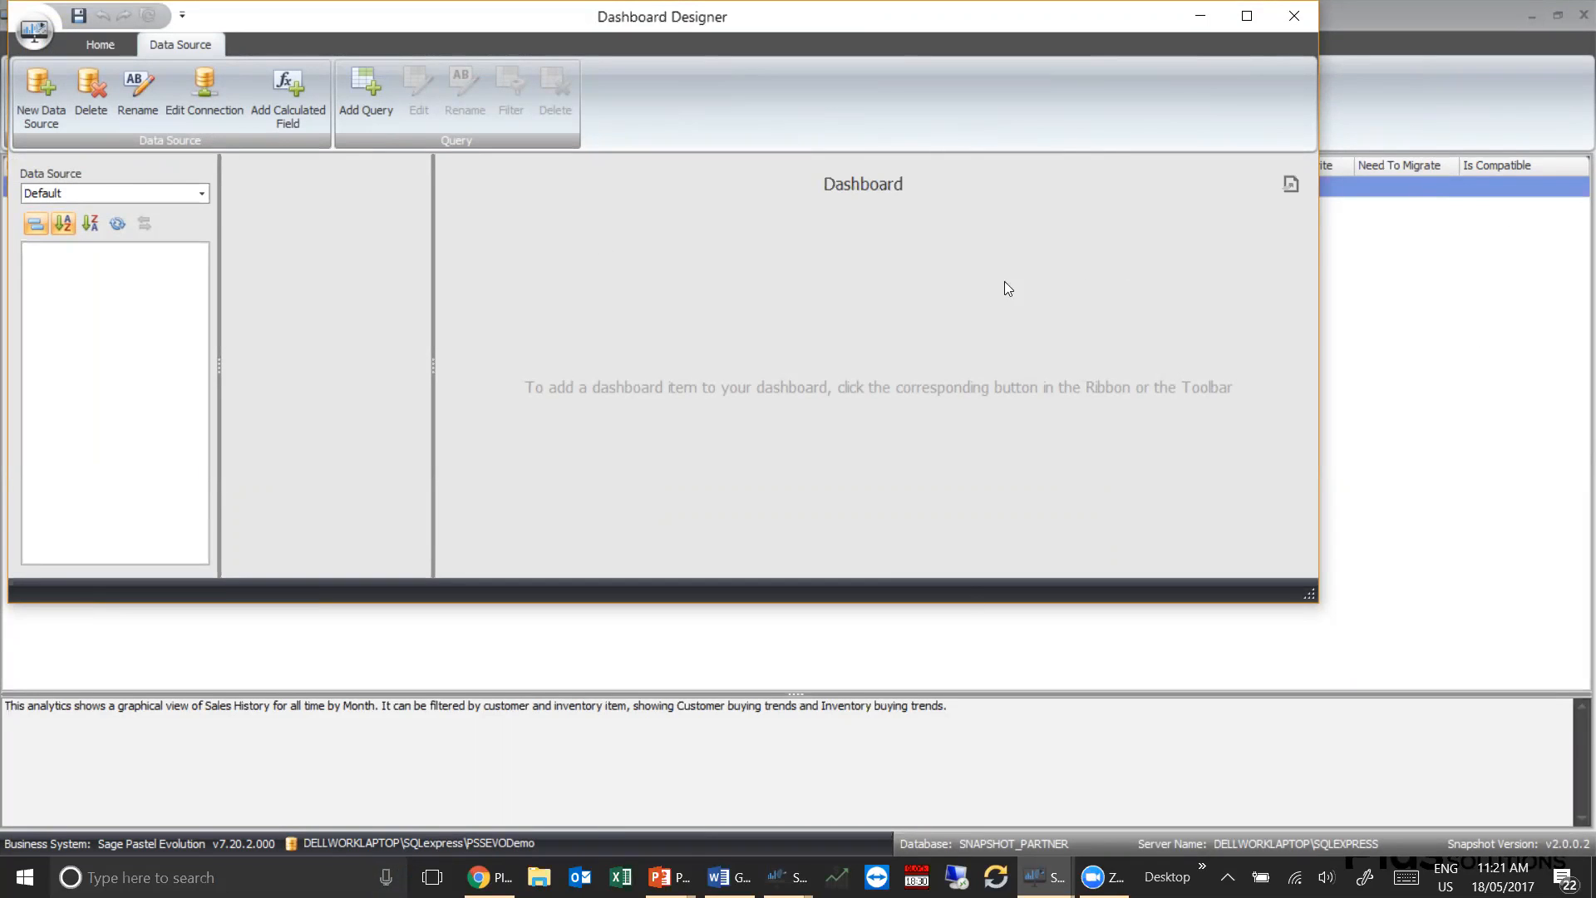
Start a new data source with the Microsoft SQL Server provider and the server name dellworklaptop\sqlexpress
{"action": "left_click", "coordinate": [35, 74]}
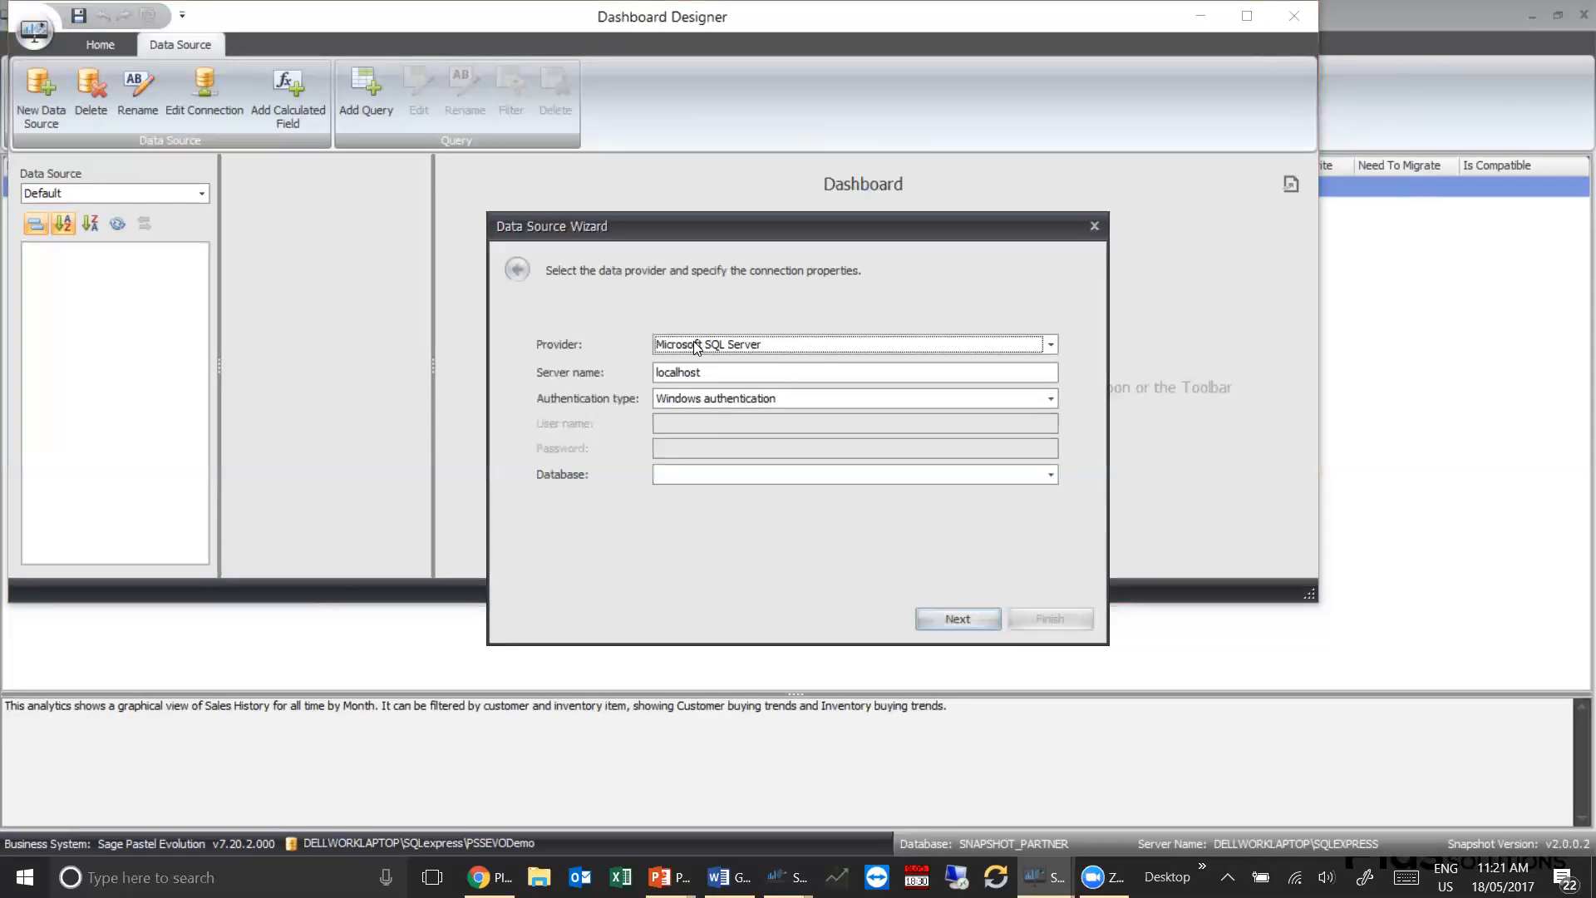
{"action": "left_click", "coordinate": [1049, 344]}
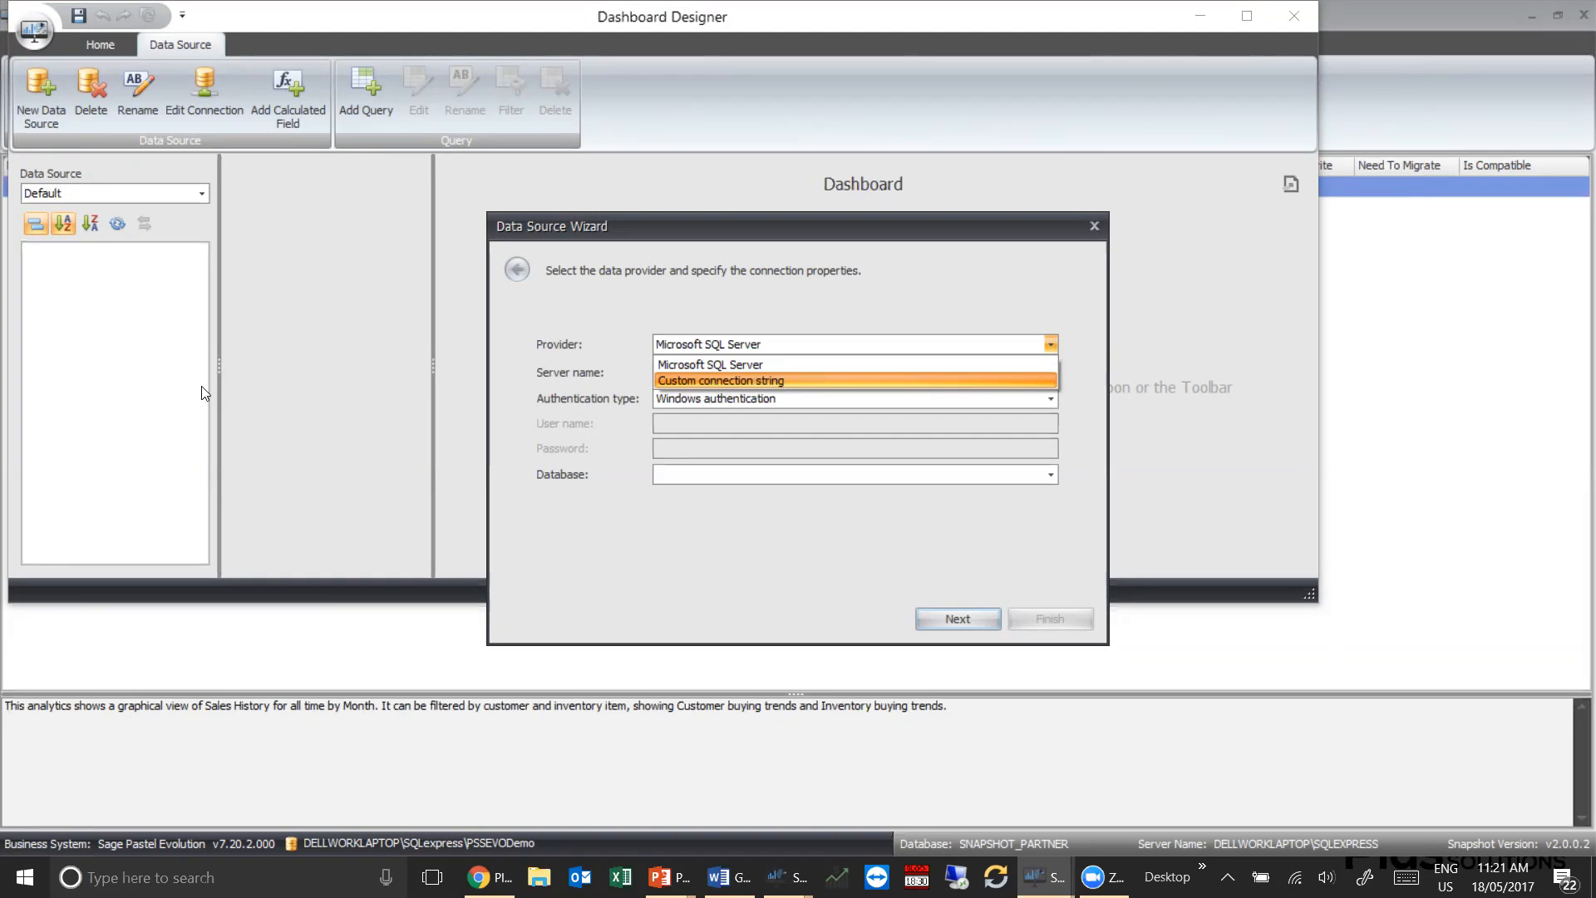
{"action": "left_click", "coordinate": [758, 366]}
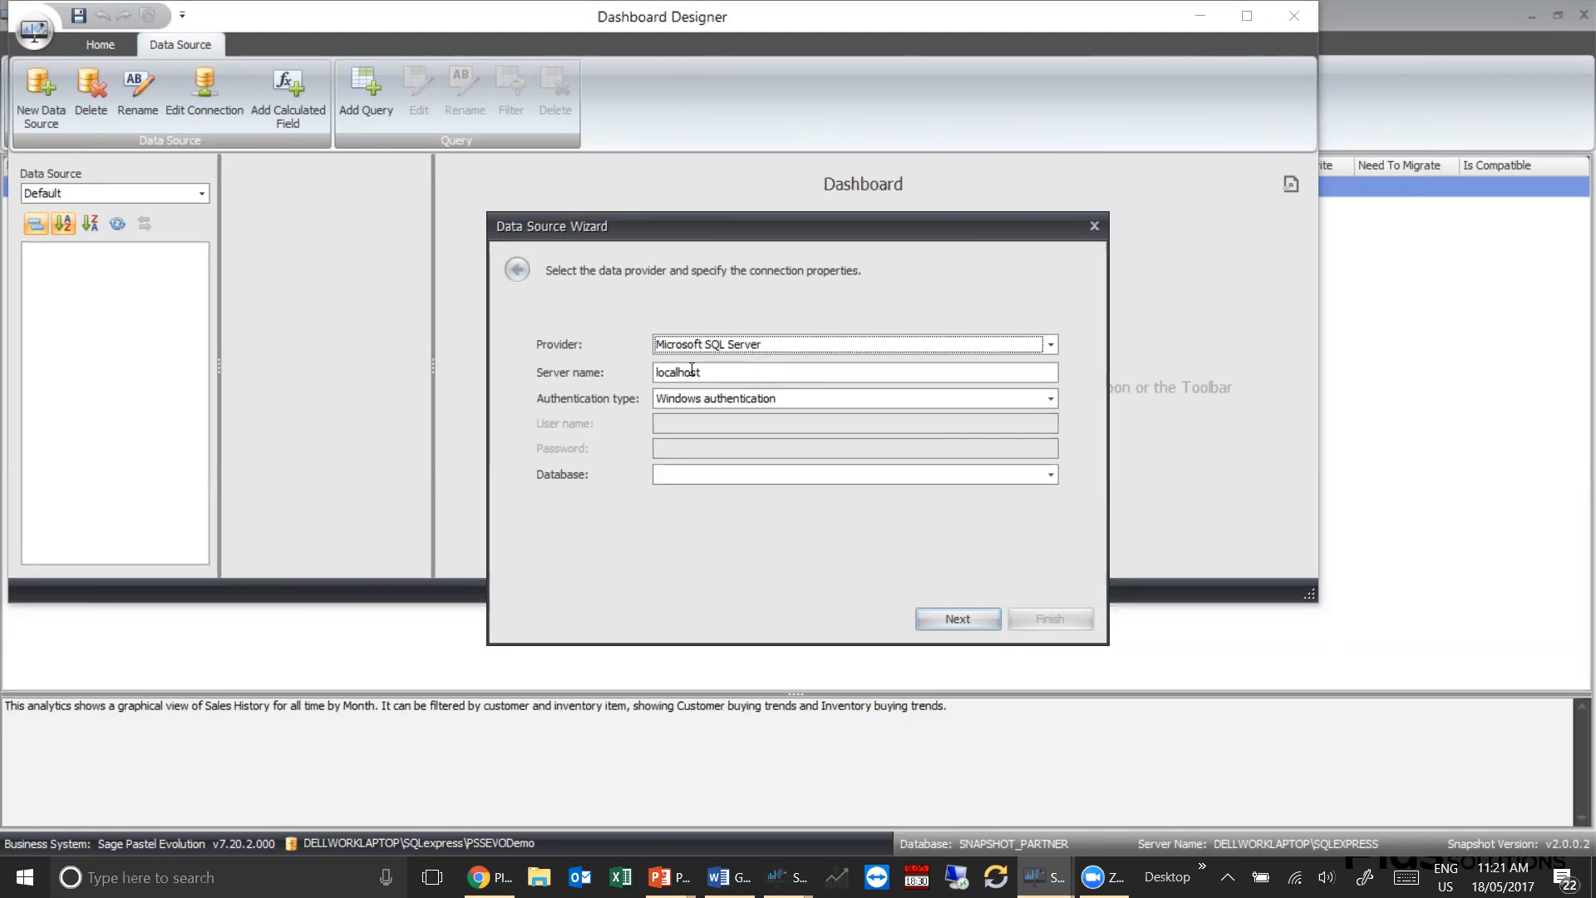
{"action": "left_click_drag", "start_coordinate": [713, 374], "coordinate": [640, 374]}
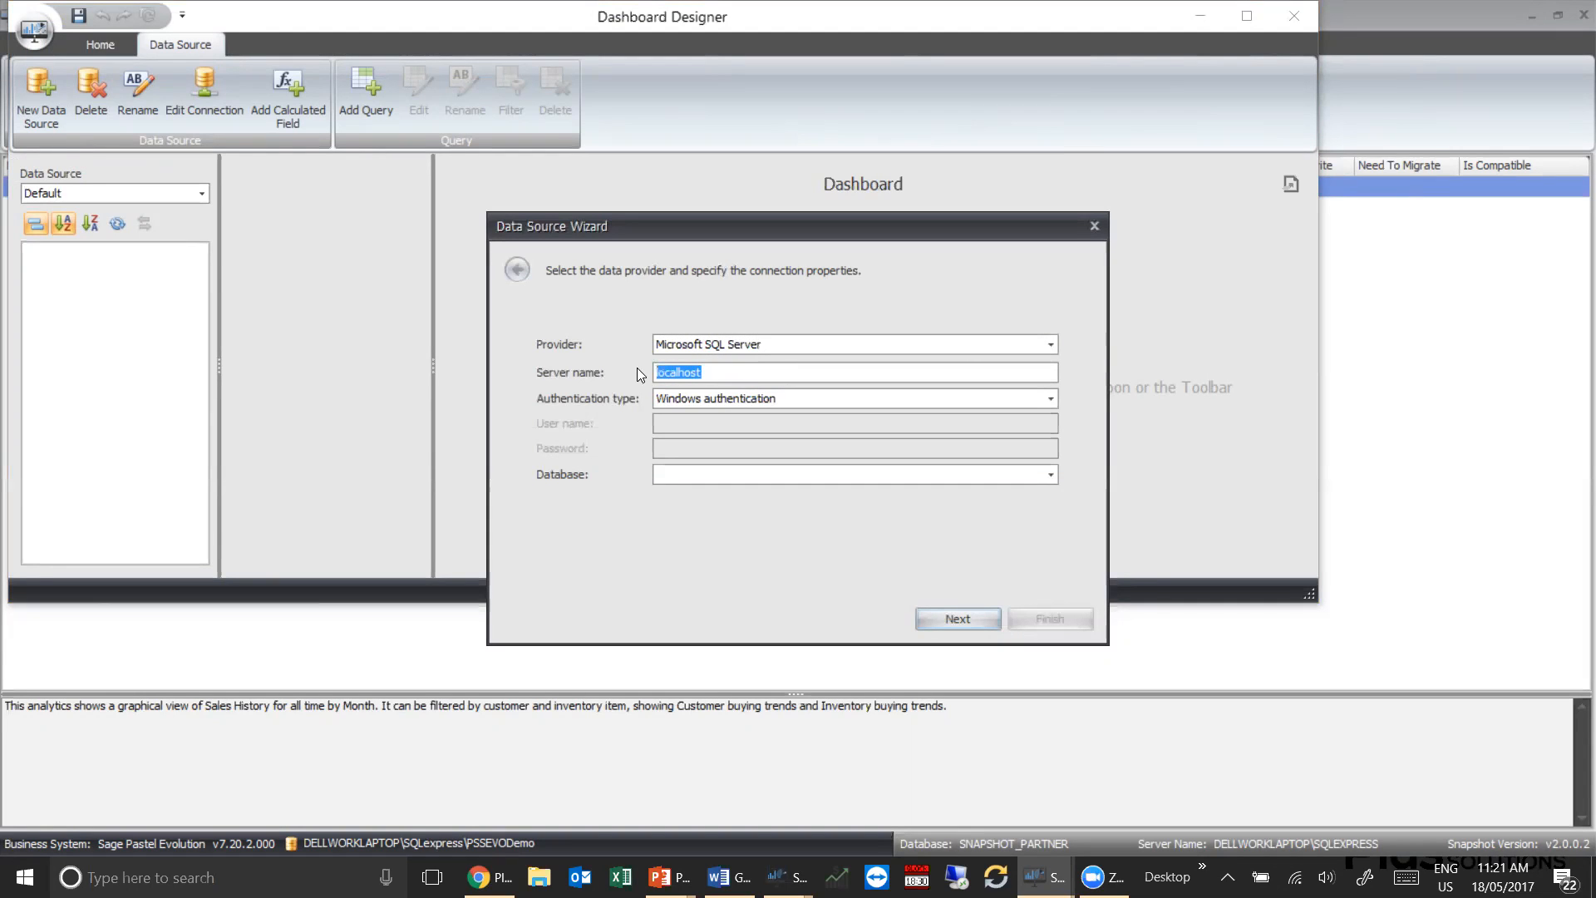
{"action": "type", "text": "dellworklaptop\\e"}
{"action": "key", "text": "BackSpace"}
{"action": "key", "text": "BackSpace"}
{"action": "type", "text": "\\sqlexpress"}
Set the connection to Server authentication with the user name sa and enter the account password
{"action": "left_click", "coordinate": [1051, 398]}
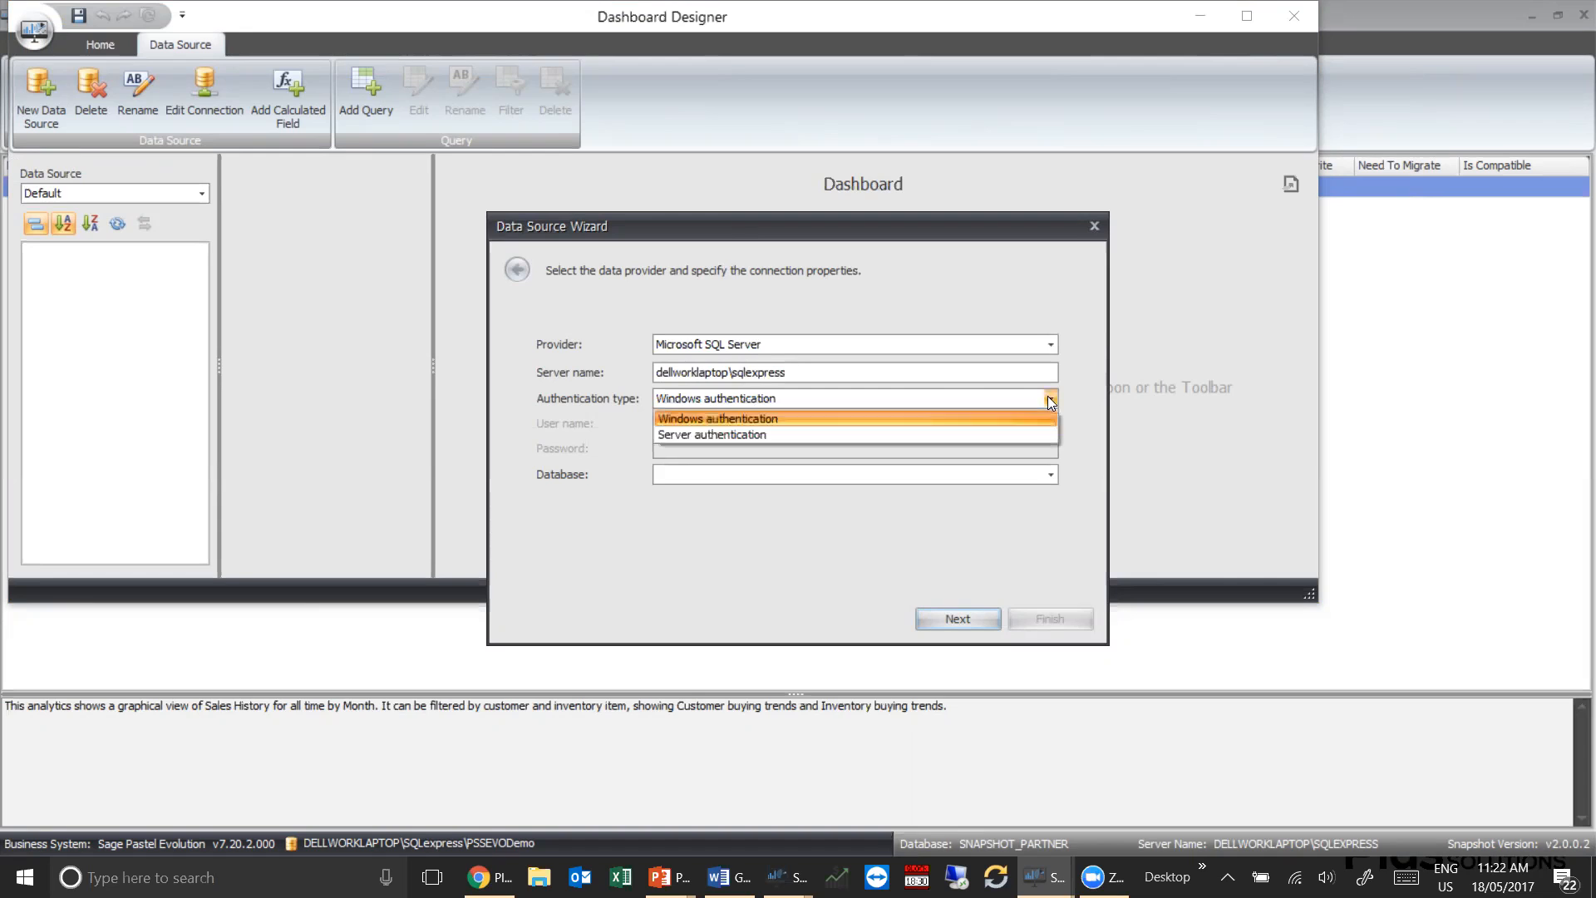
{"action": "left_click", "coordinate": [710, 435]}
{"action": "left_click", "coordinate": [708, 427]}
{"action": "type", "text": "sa"}
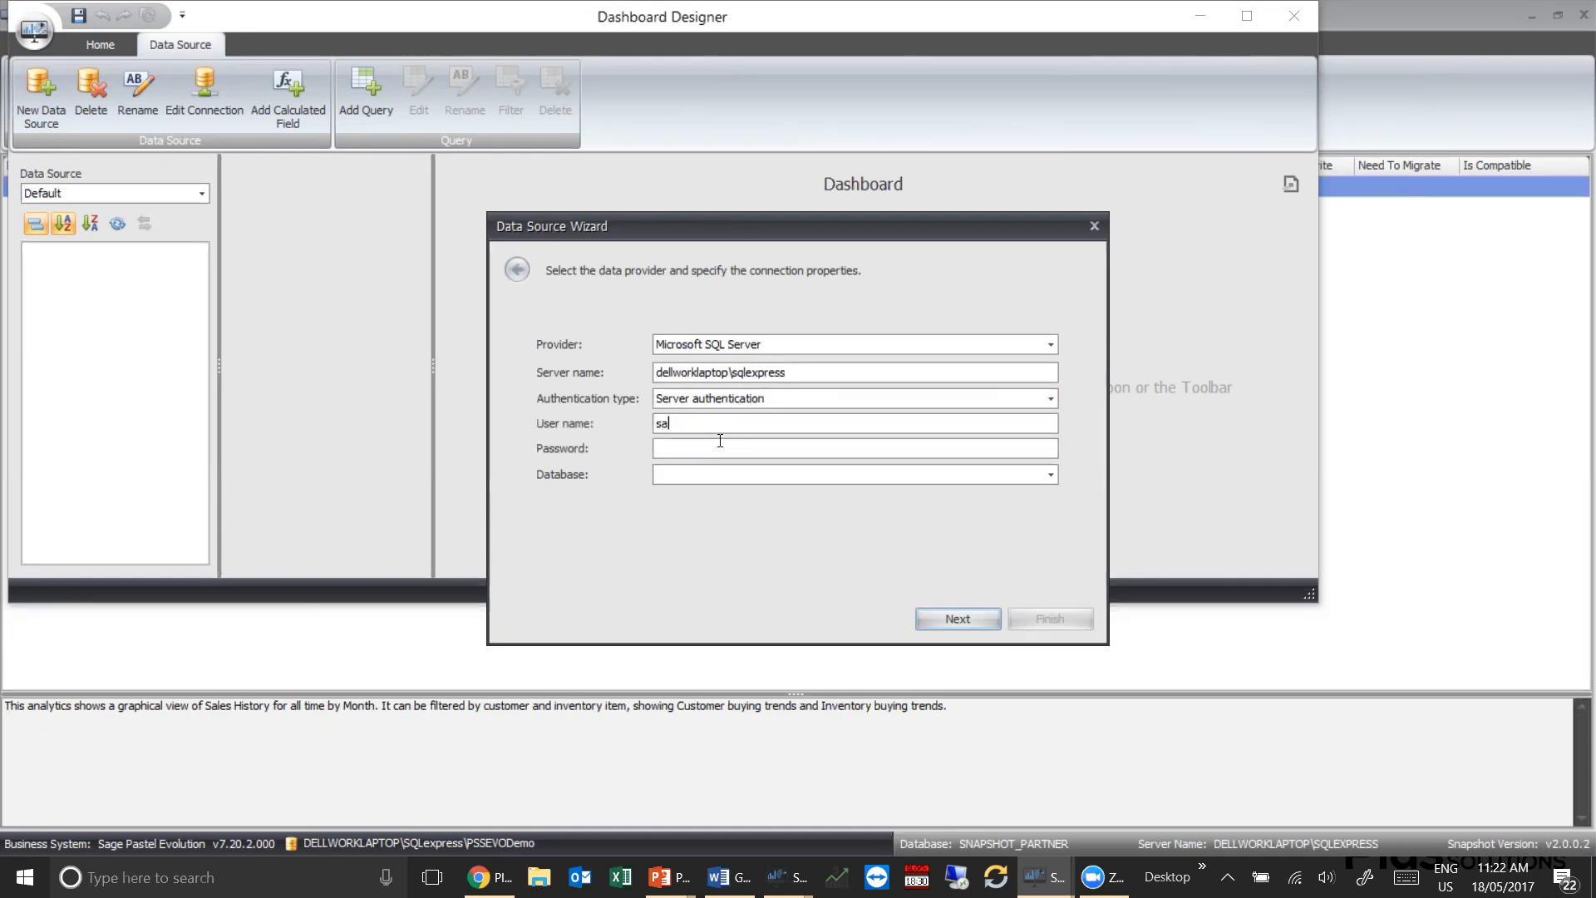
{"action": "type", "text": "••••••••••••••"}
Connect to the PSSEVODemo database and skip saving the credentials for security reasons
{"action": "left_click", "coordinate": [1050, 474]}
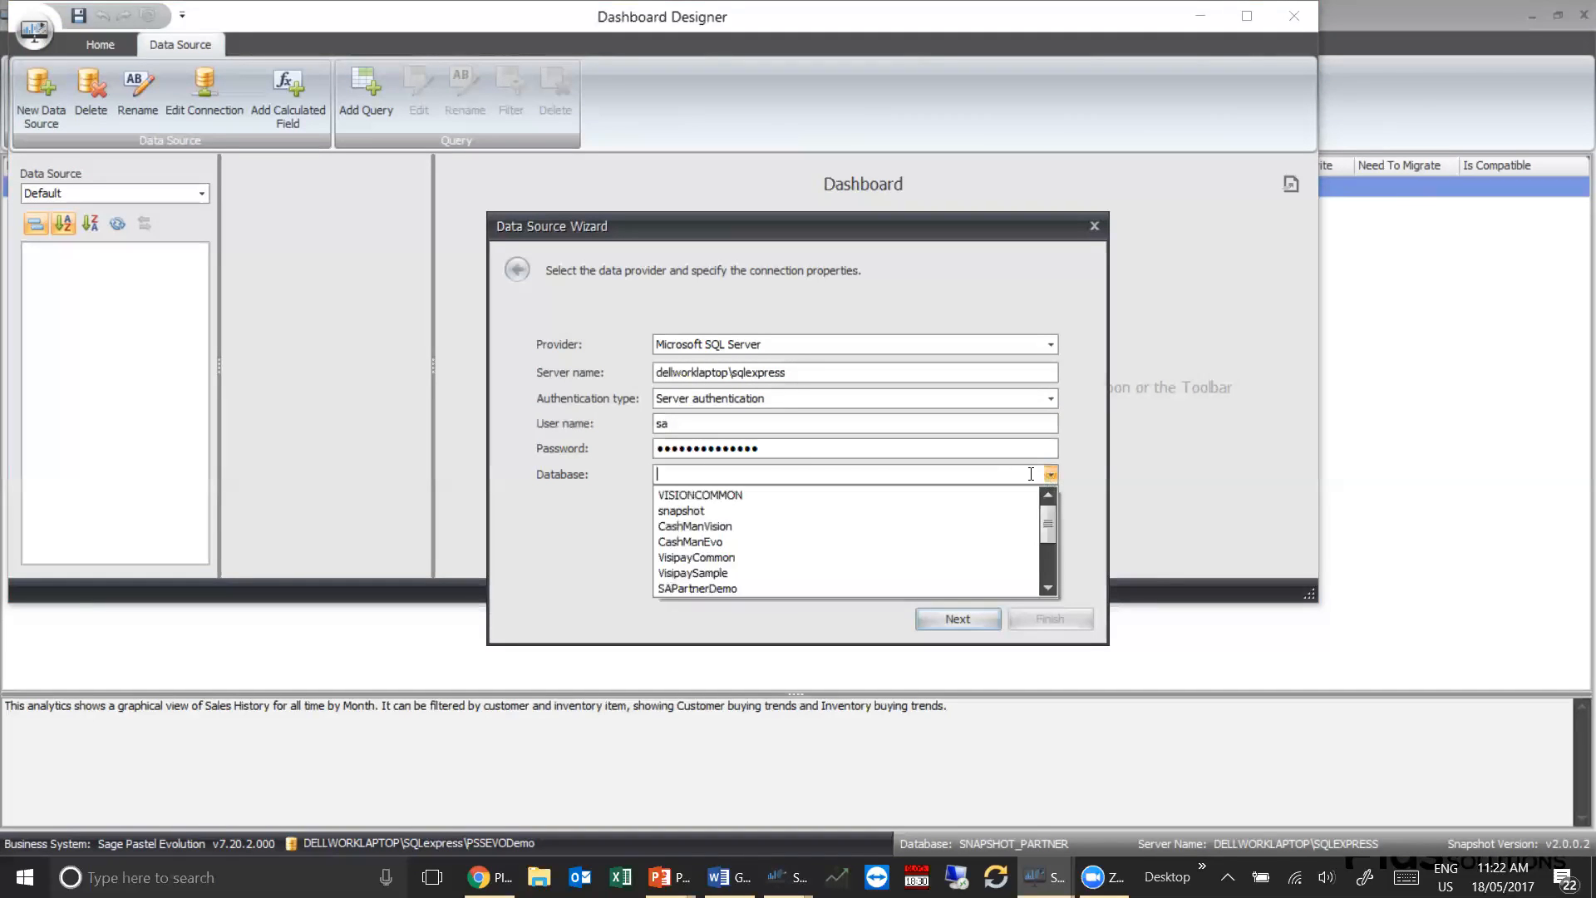
{"action": "left_click", "coordinate": [1045, 587]}
{"action": "left_click", "coordinate": [1045, 587]}
{"action": "left_click", "coordinate": [1045, 587]}
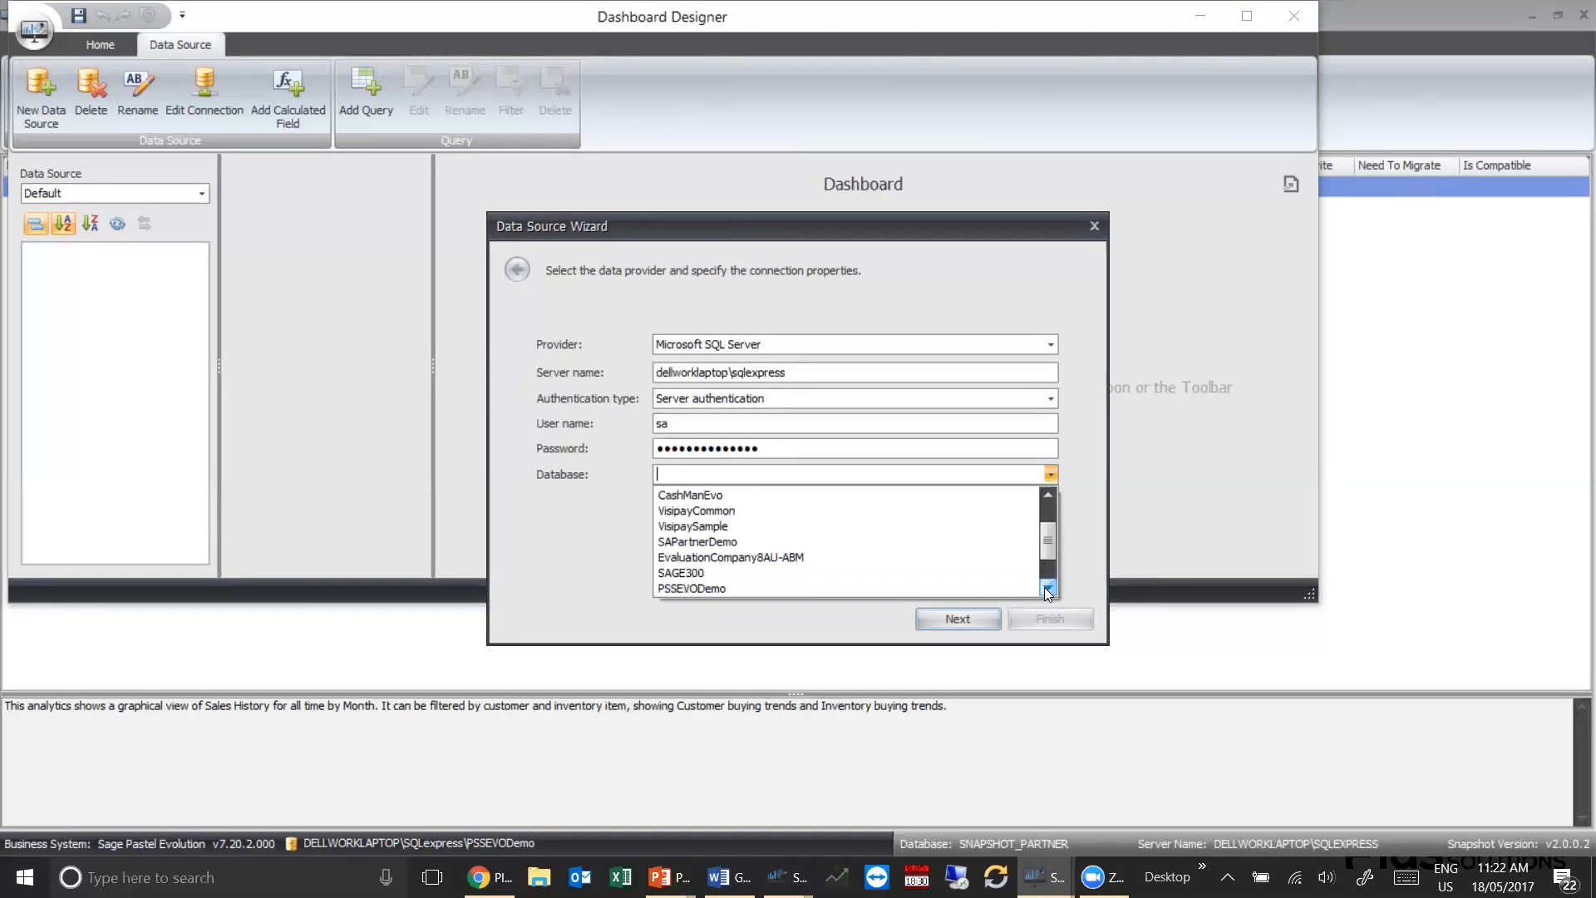
{"action": "left_click", "coordinate": [695, 586]}
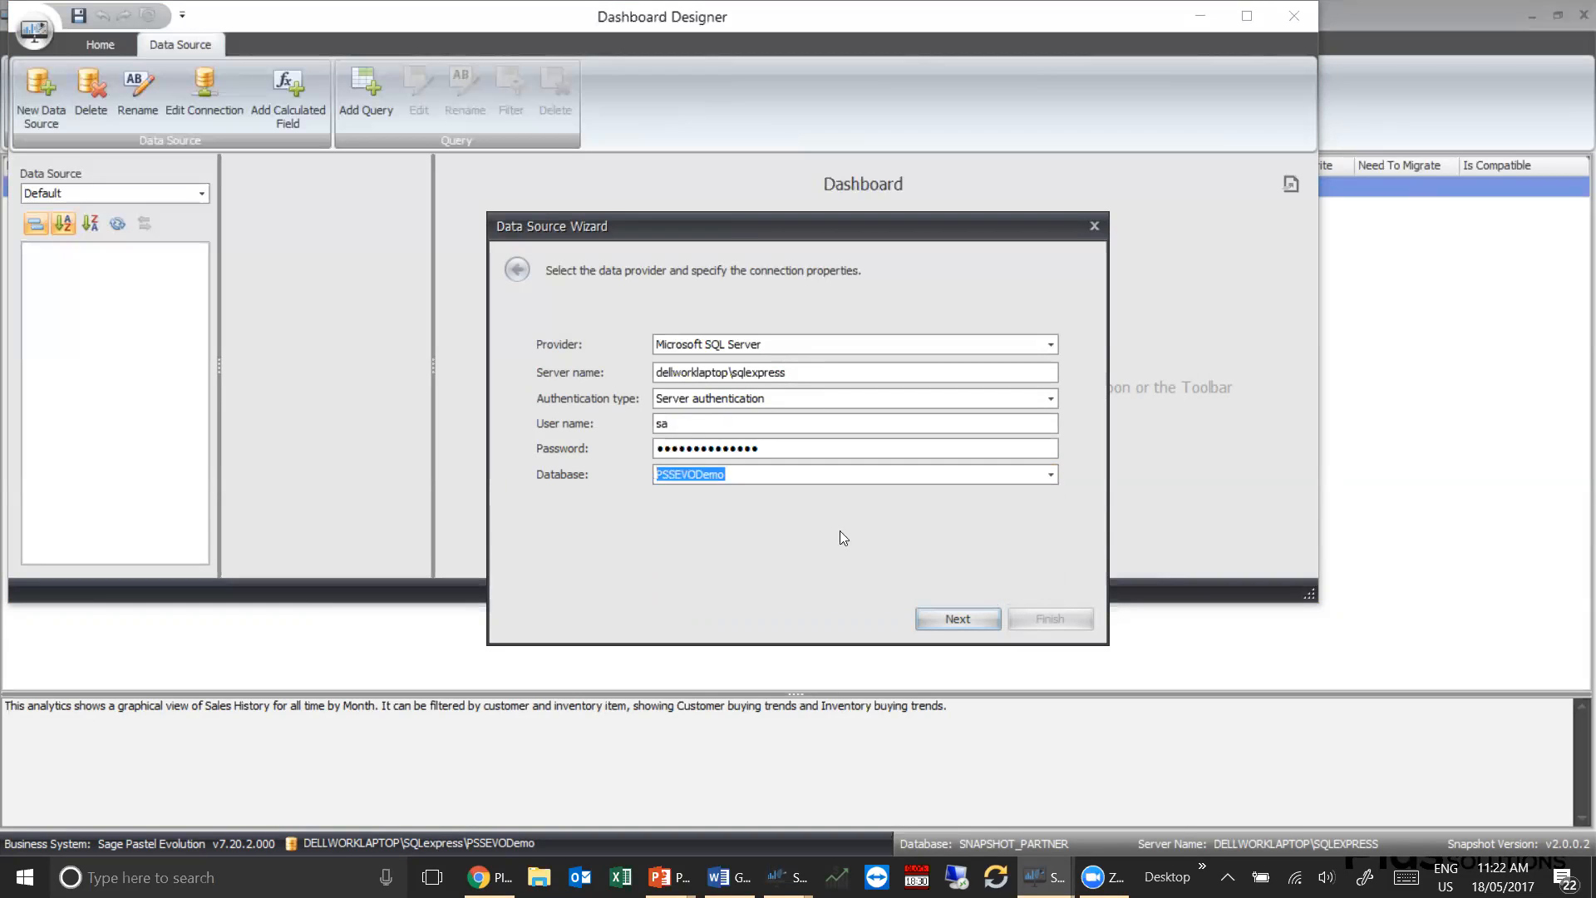
{"action": "left_click", "coordinate": [963, 615]}
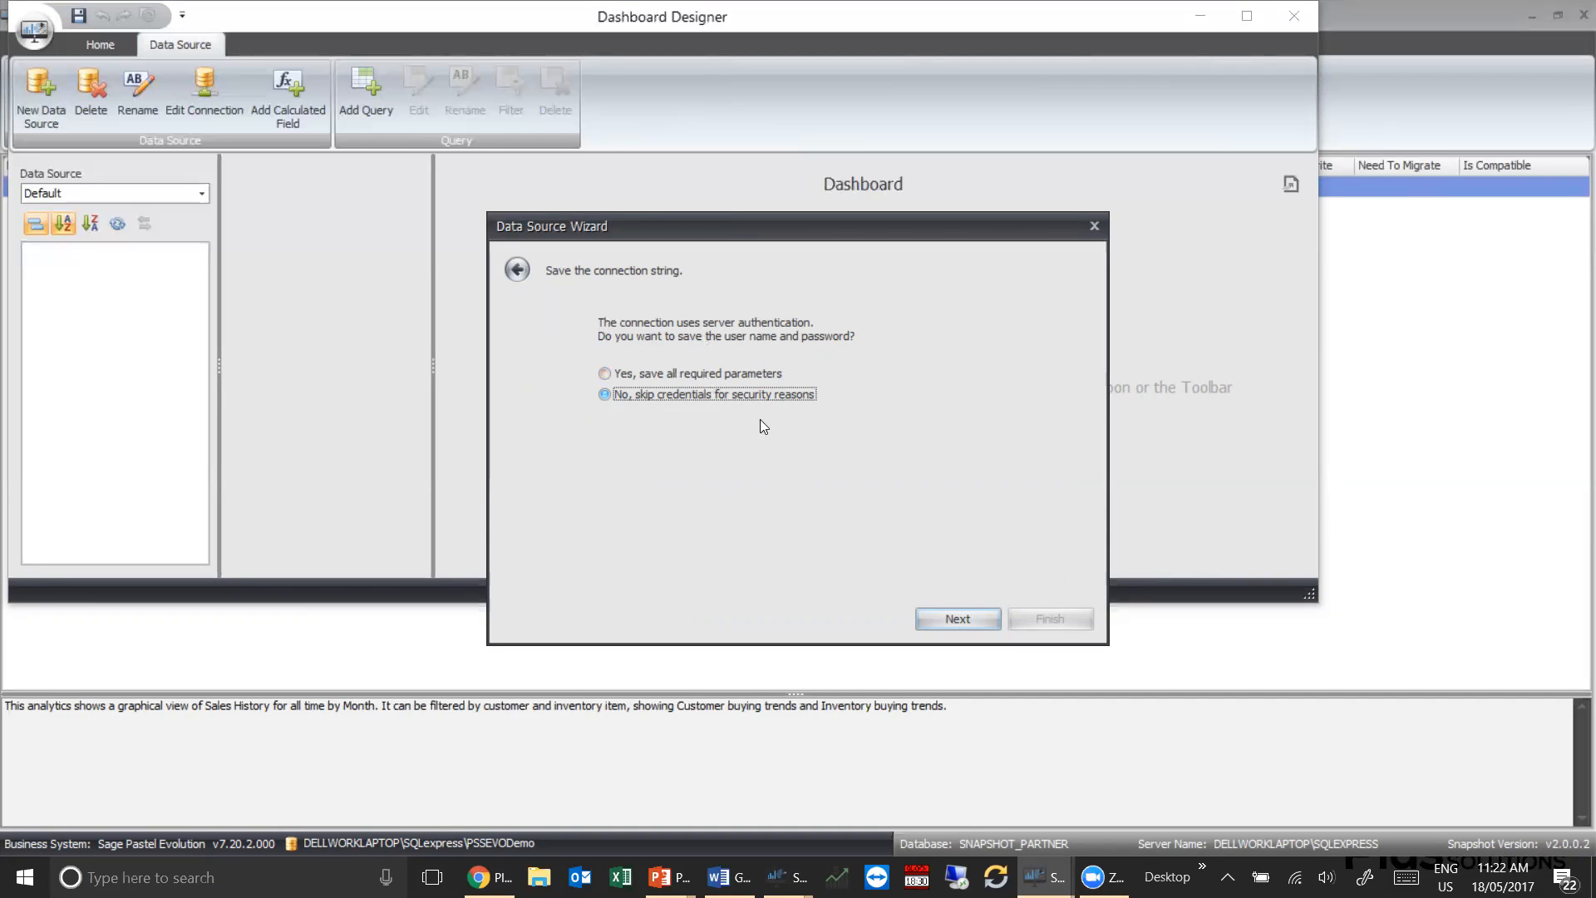
{"action": "left_click", "coordinate": [957, 621]}
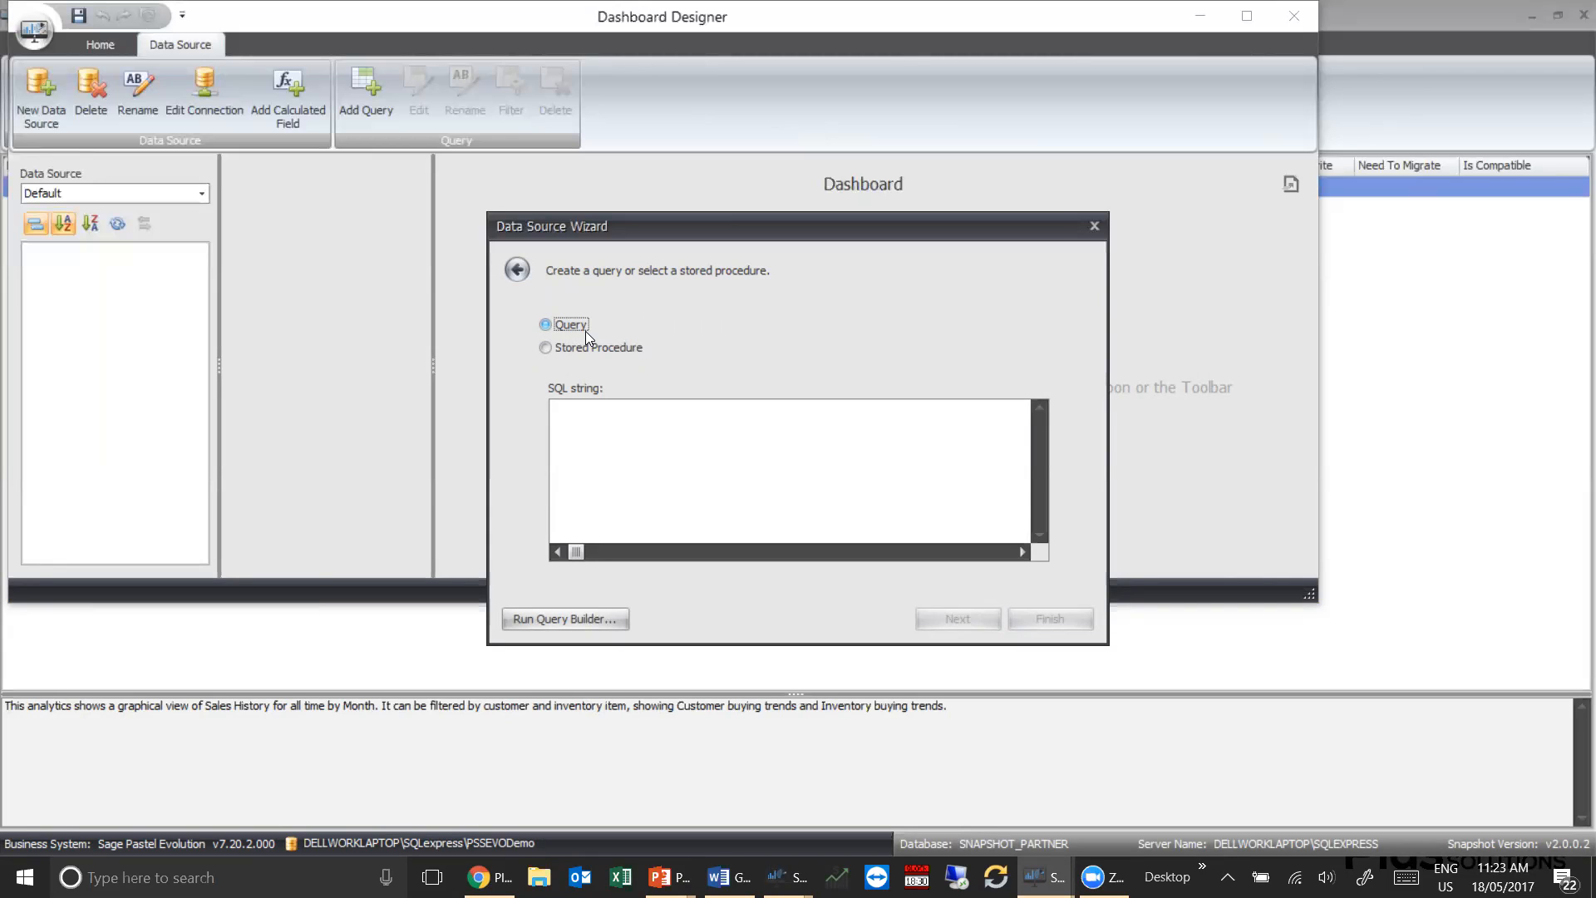
Check the stored procedure option, return to a query and add the pssSNAPTotalSales view in the Query Builder
{"action": "left_click", "coordinate": [545, 346]}
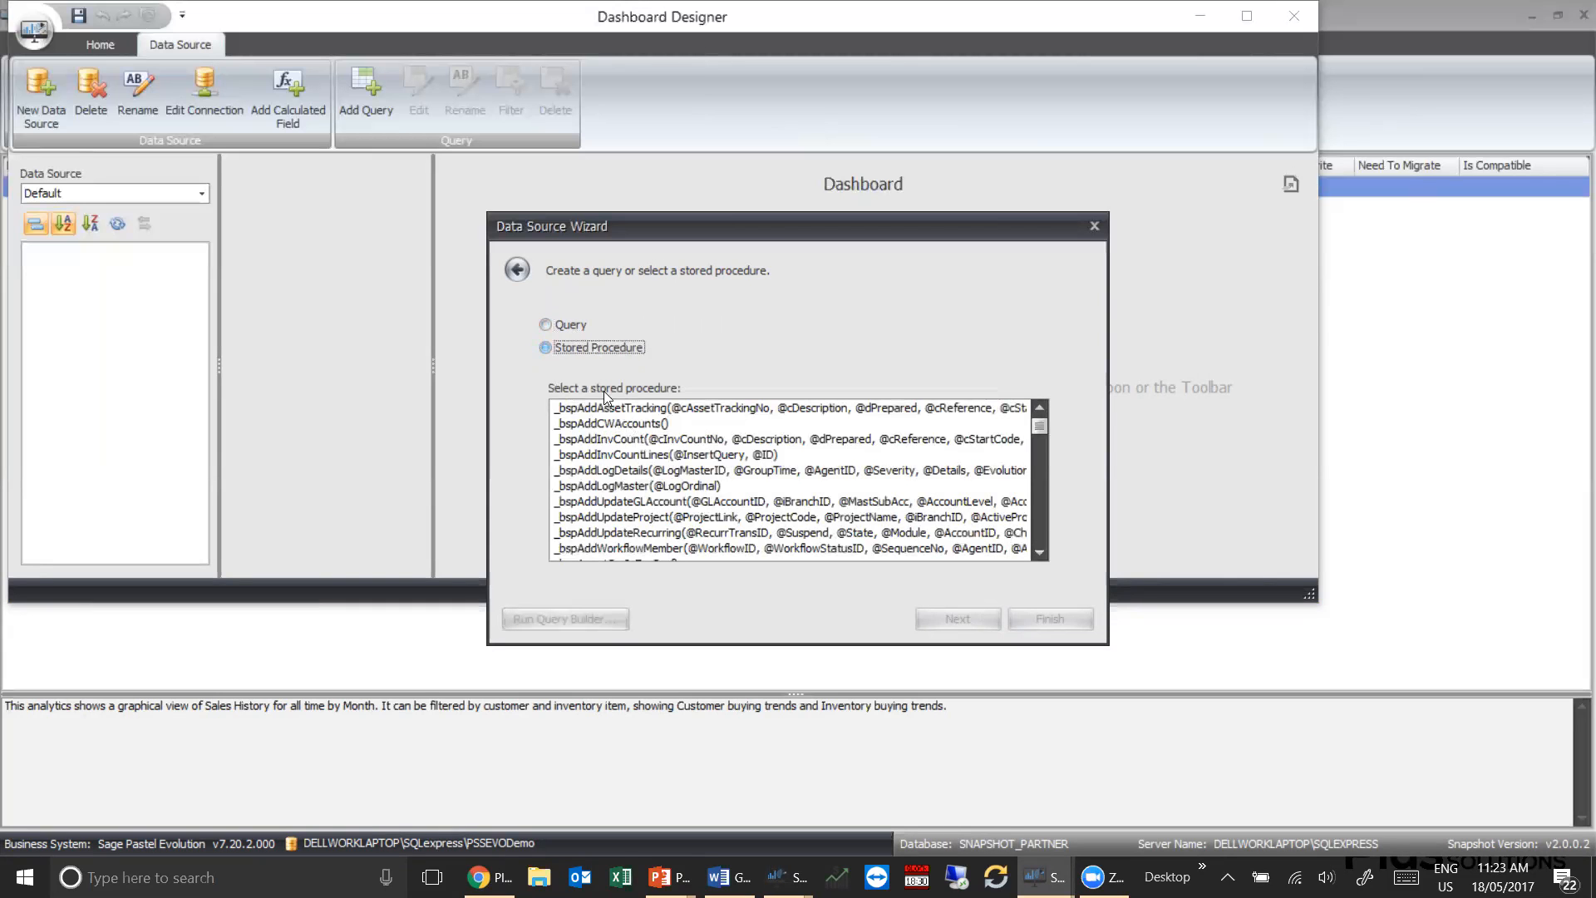
{"action": "left_click", "coordinate": [547, 324]}
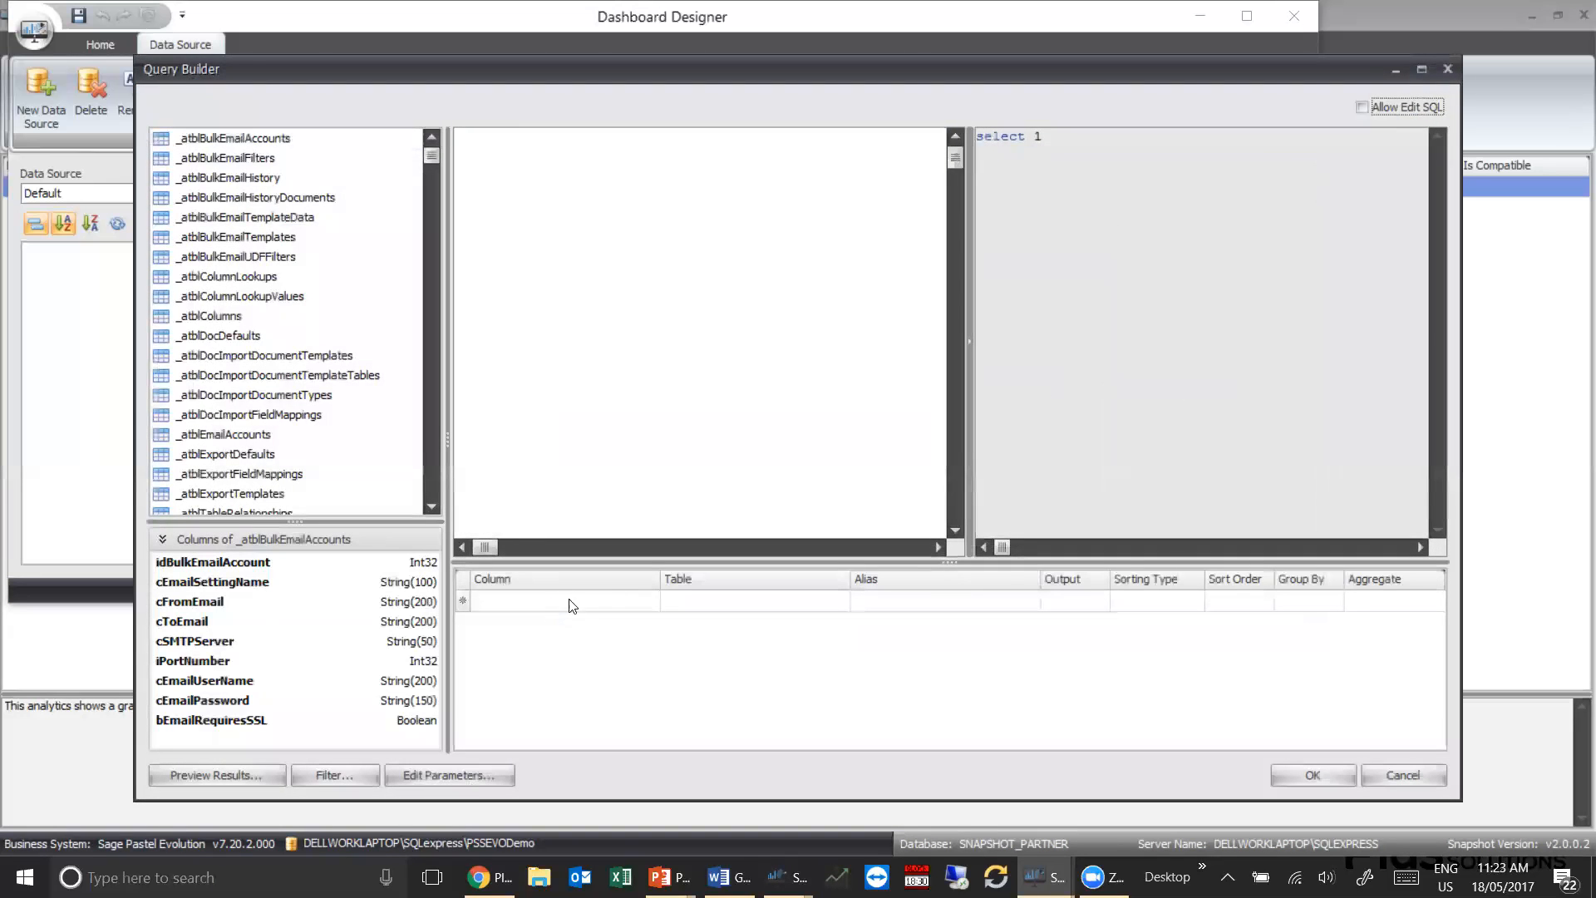
{"action": "left_click", "coordinate": [232, 163]}
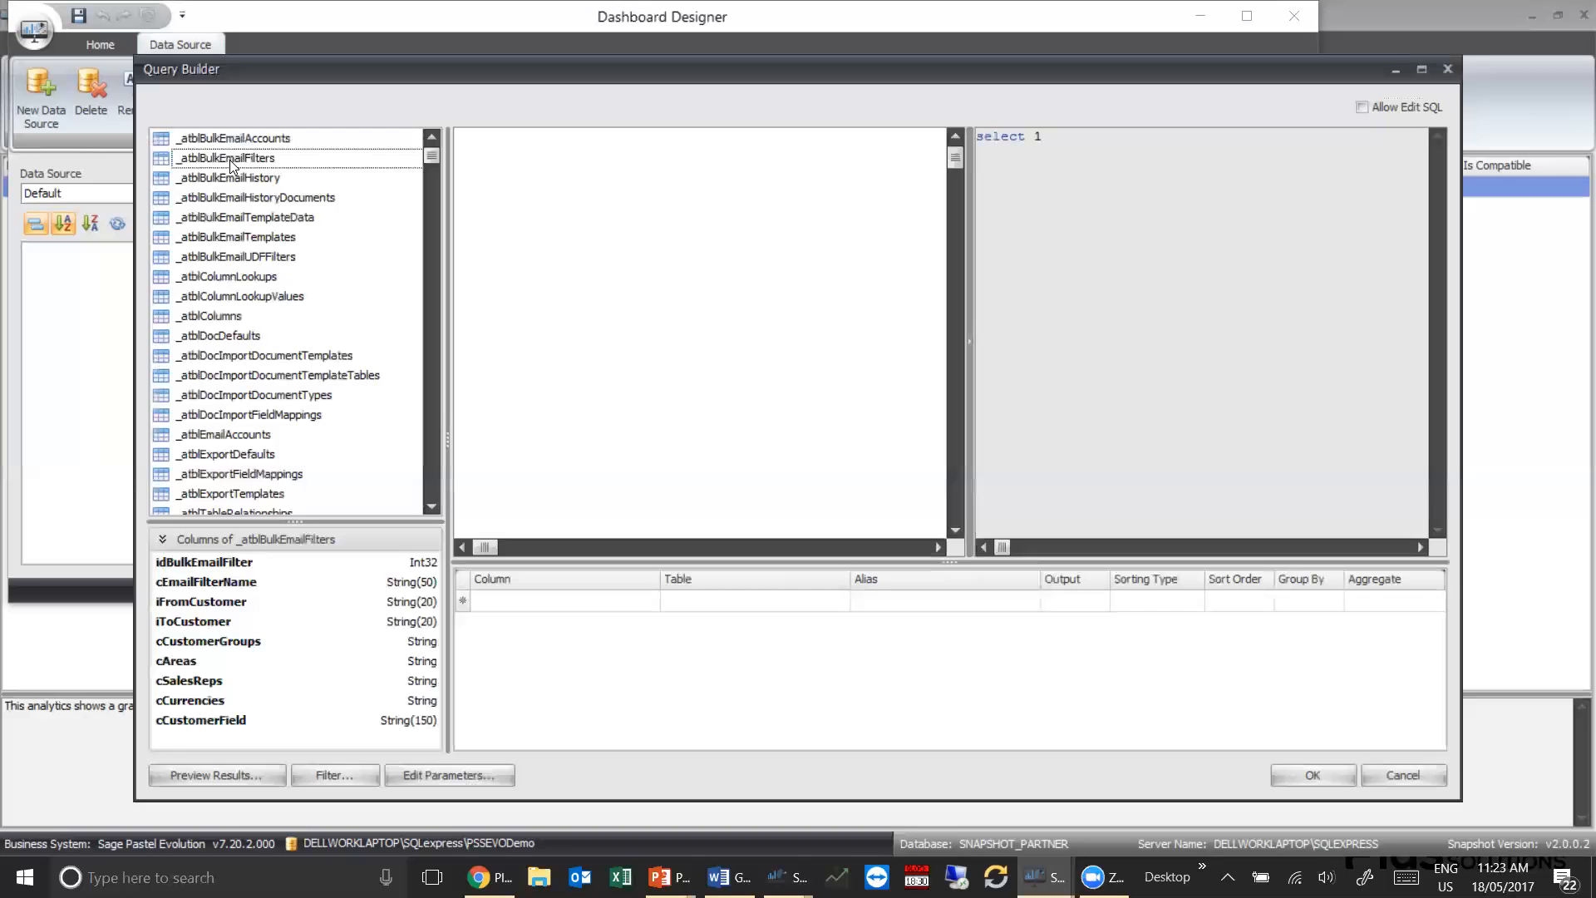
{"action": "type", "text": "pssS"}
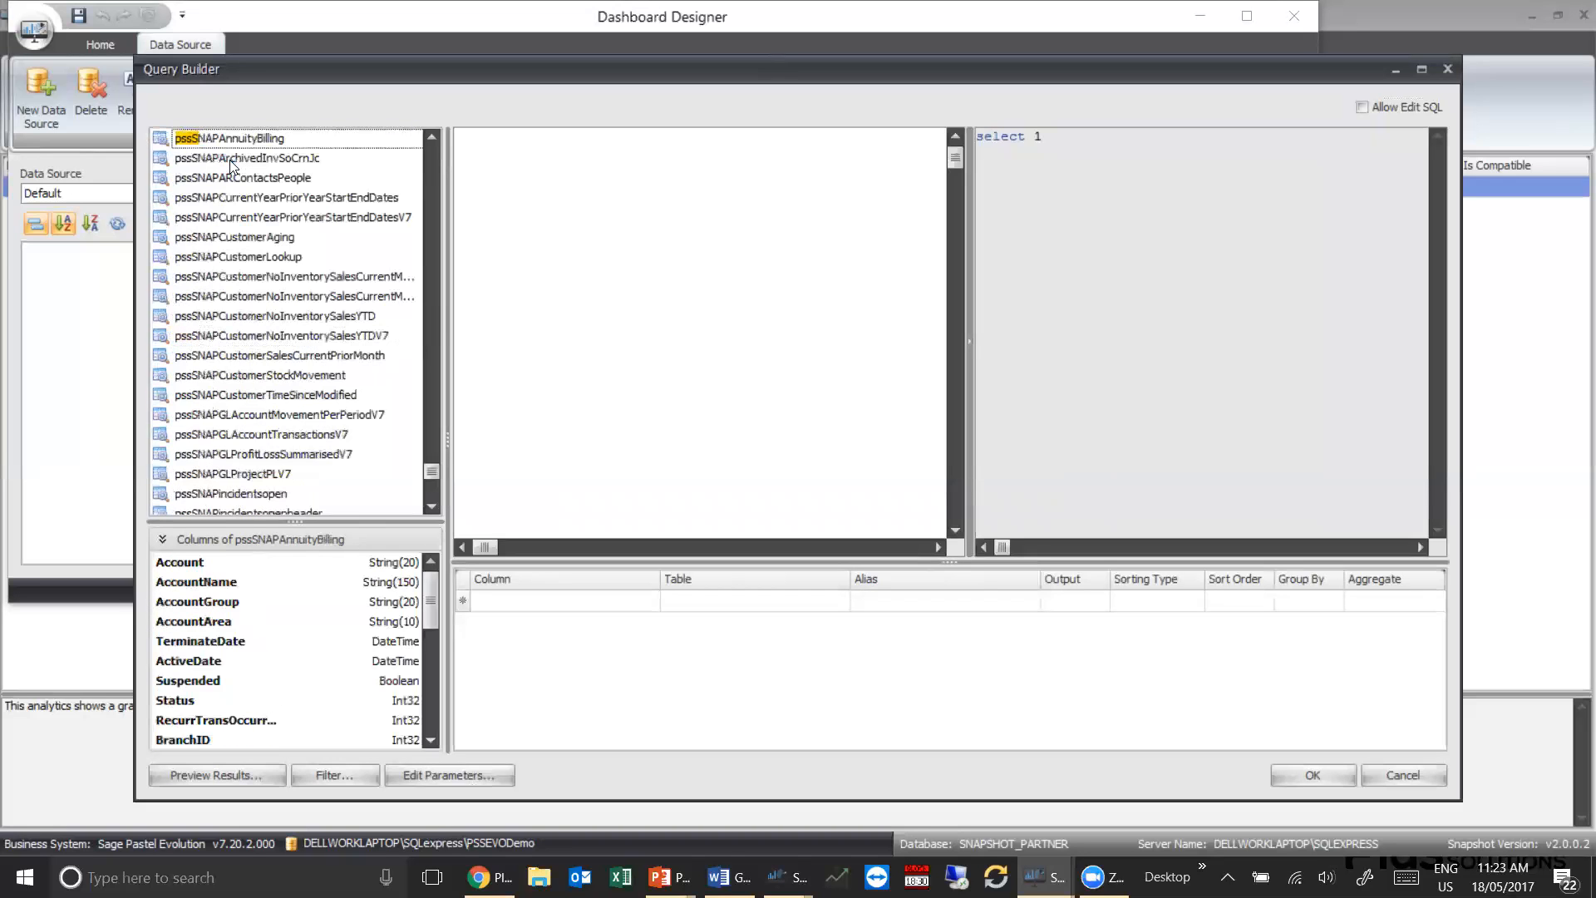
{"action": "type", "text": "NAPT"}
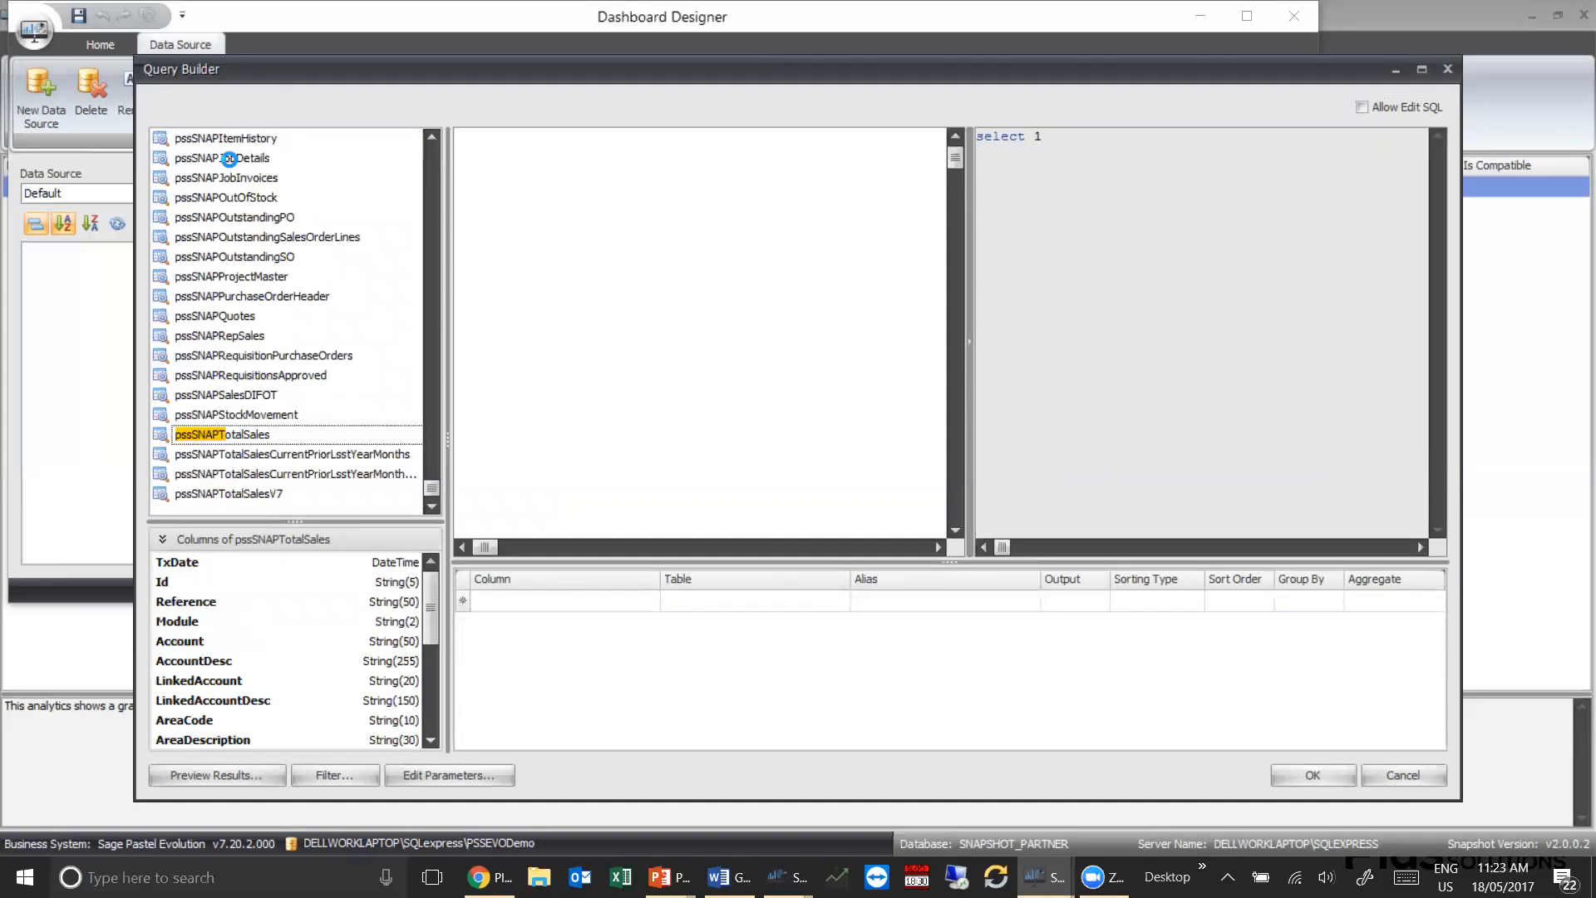
{"action": "double_click", "coordinate": [248, 437]}
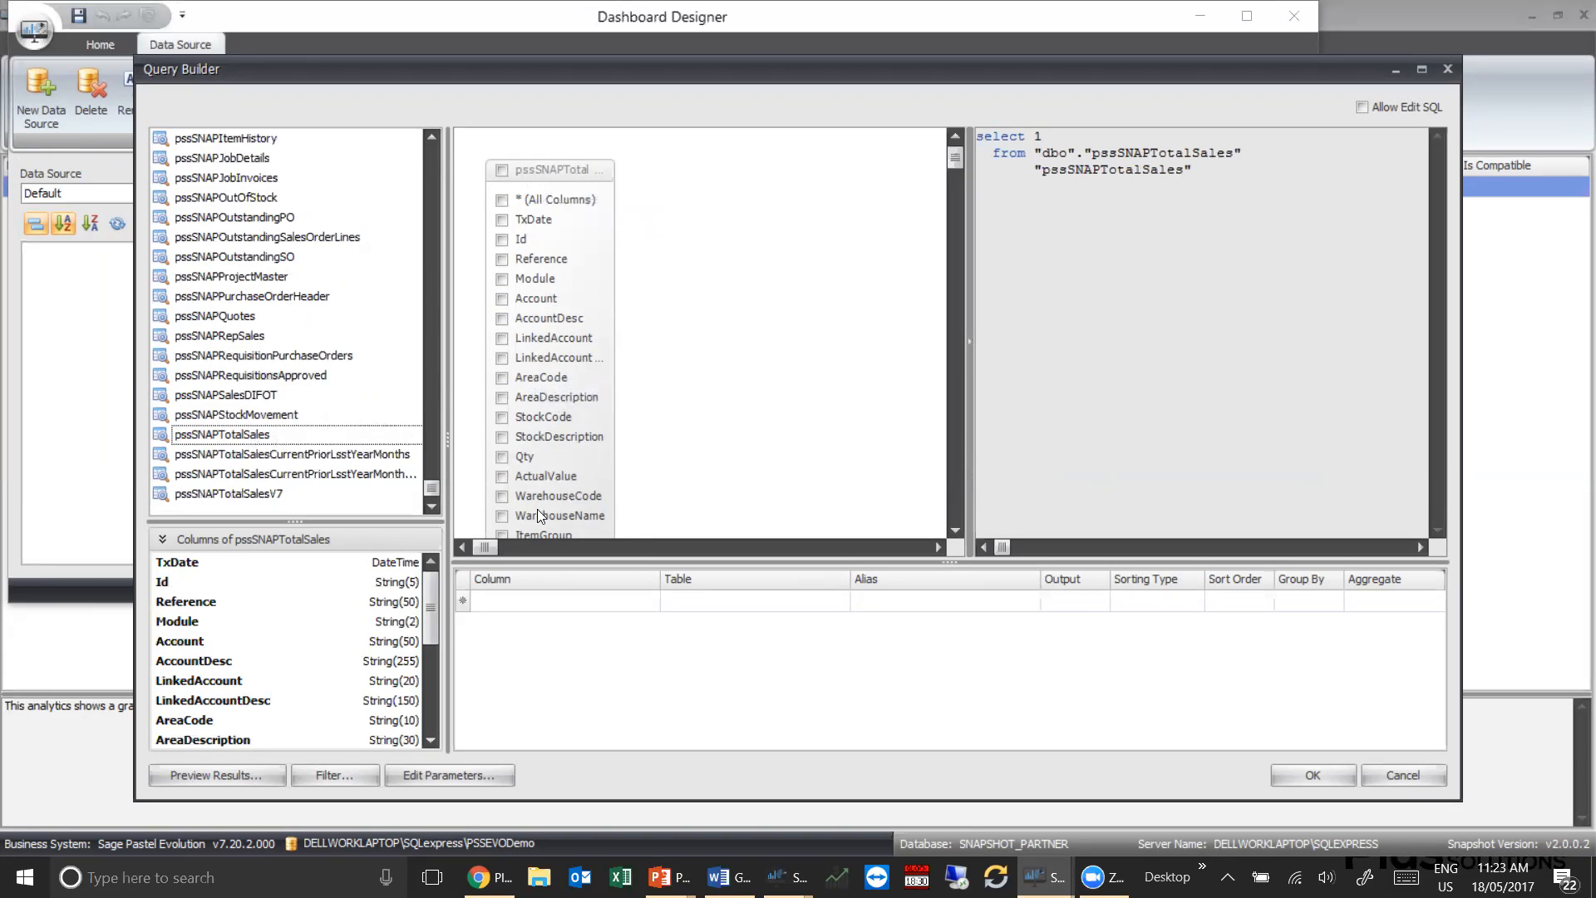
Include all columns of pssSNAPTotalSales in the query and finish creating the data source
{"action": "left_click", "coordinate": [502, 201]}
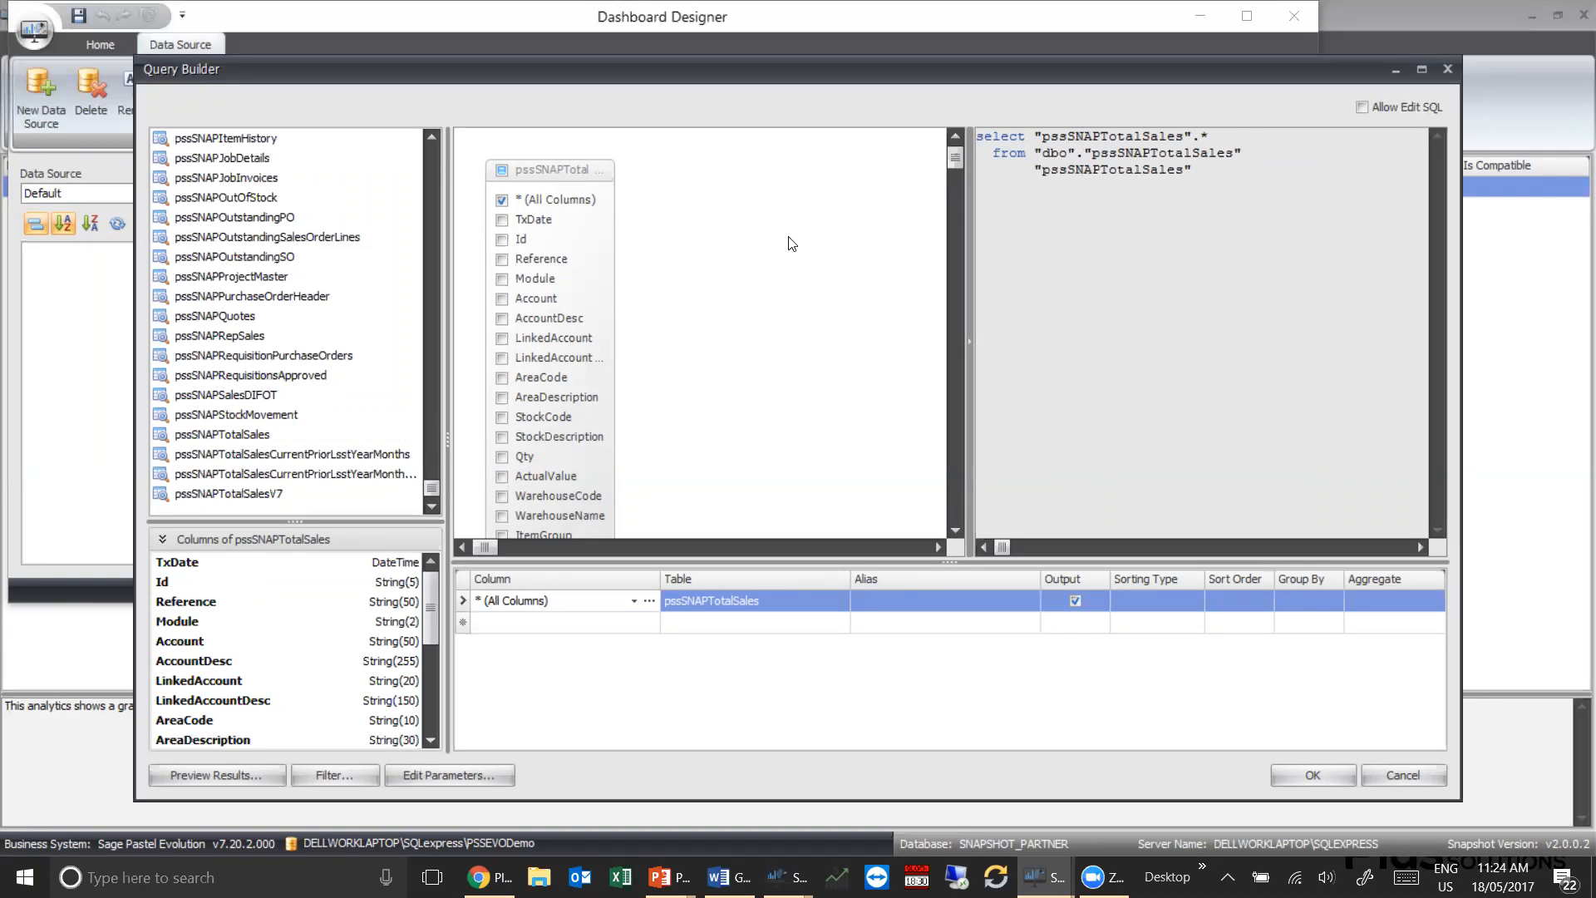
{"action": "left_click", "coordinate": [1310, 776]}
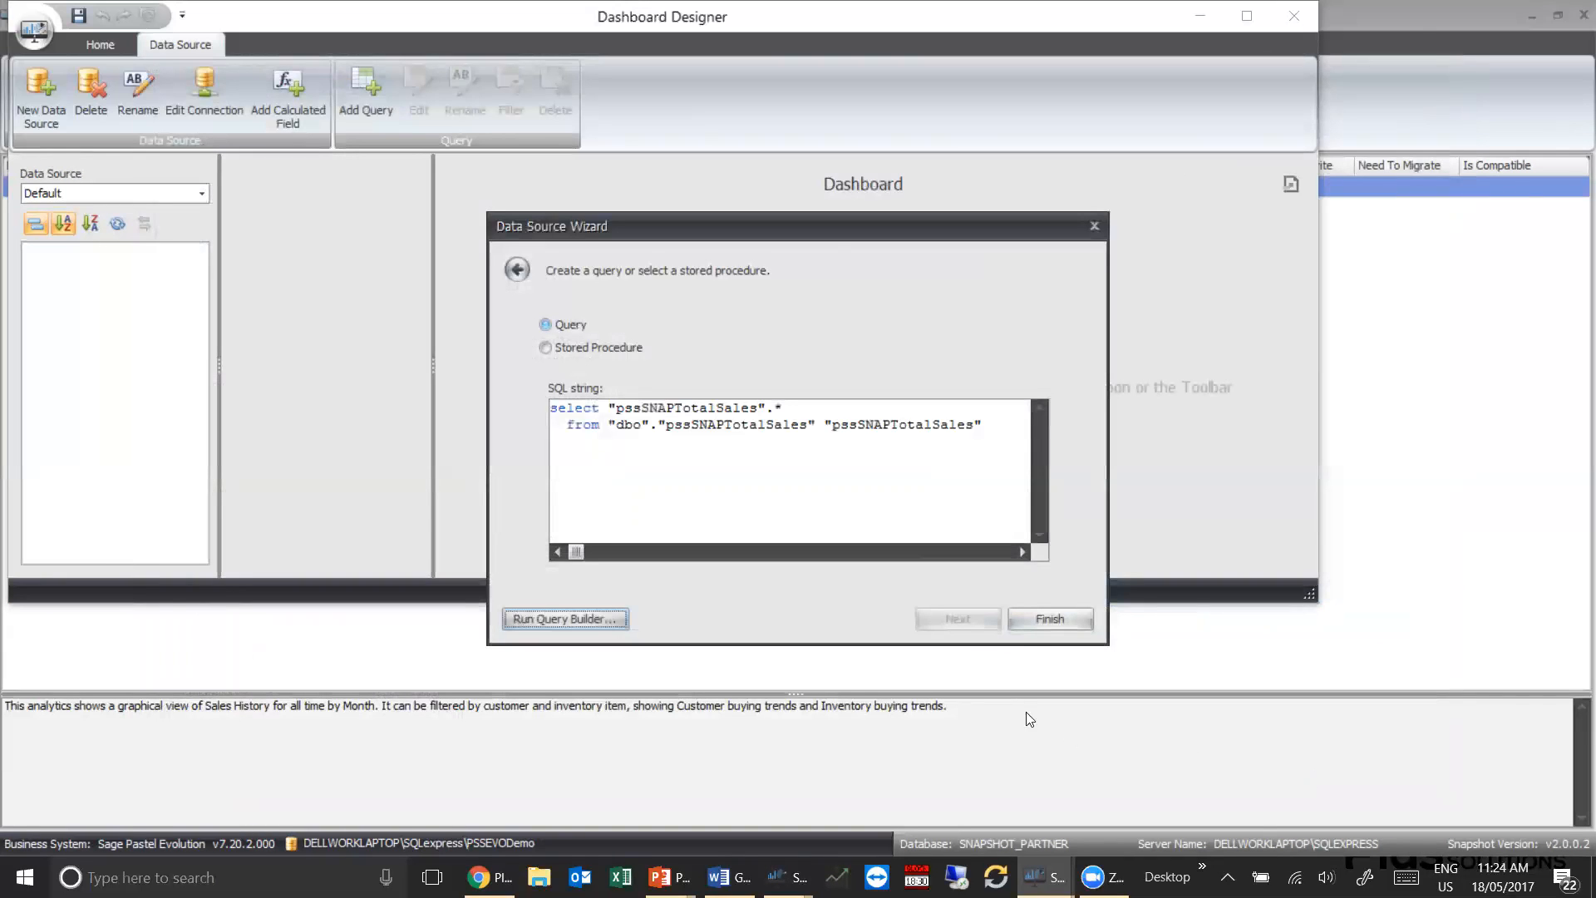
{"action": "left_click", "coordinate": [1067, 619]}
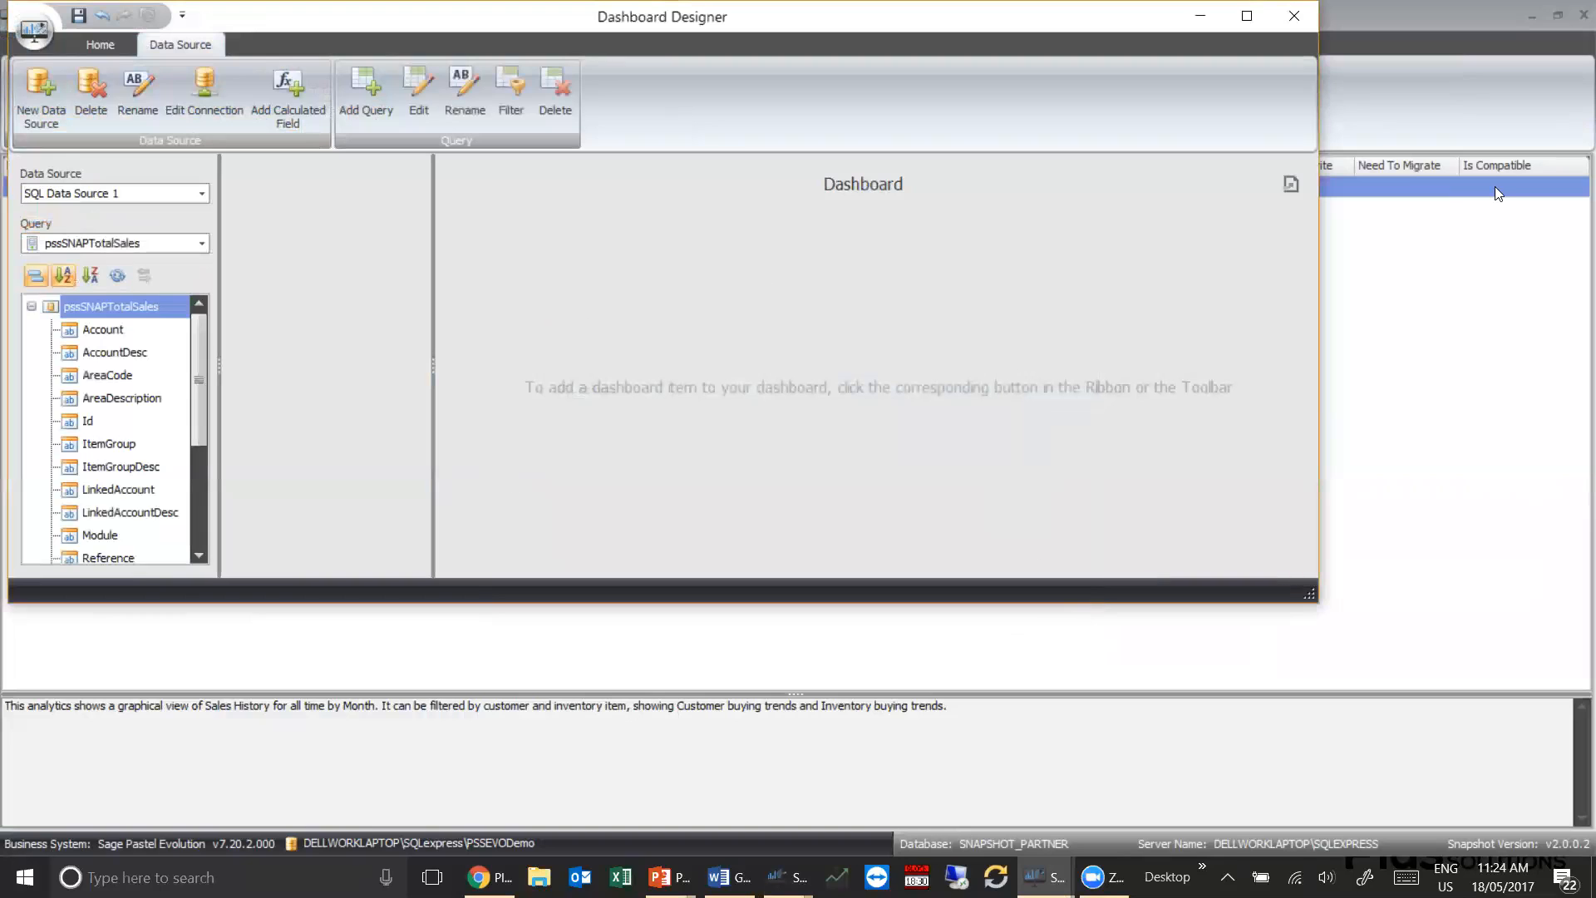
Maximize the Dashboard Designer and add a second query with the pssSNAPCustomerLookup view in the Query Builder
{"action": "left_click", "coordinate": [1251, 17]}
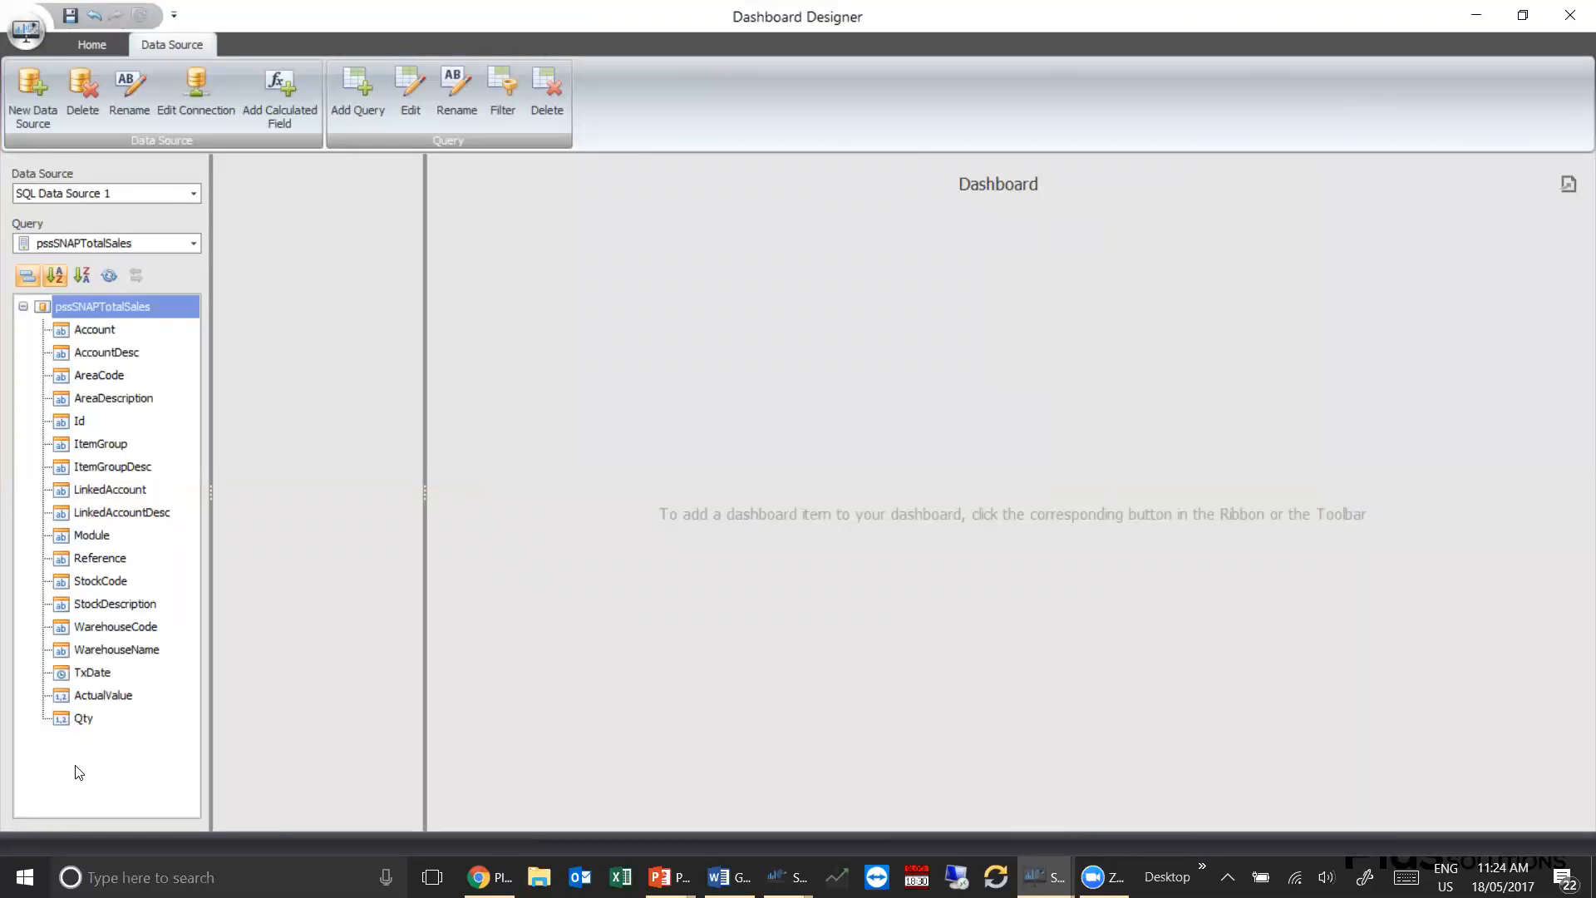
{"action": "left_click", "coordinate": [354, 86]}
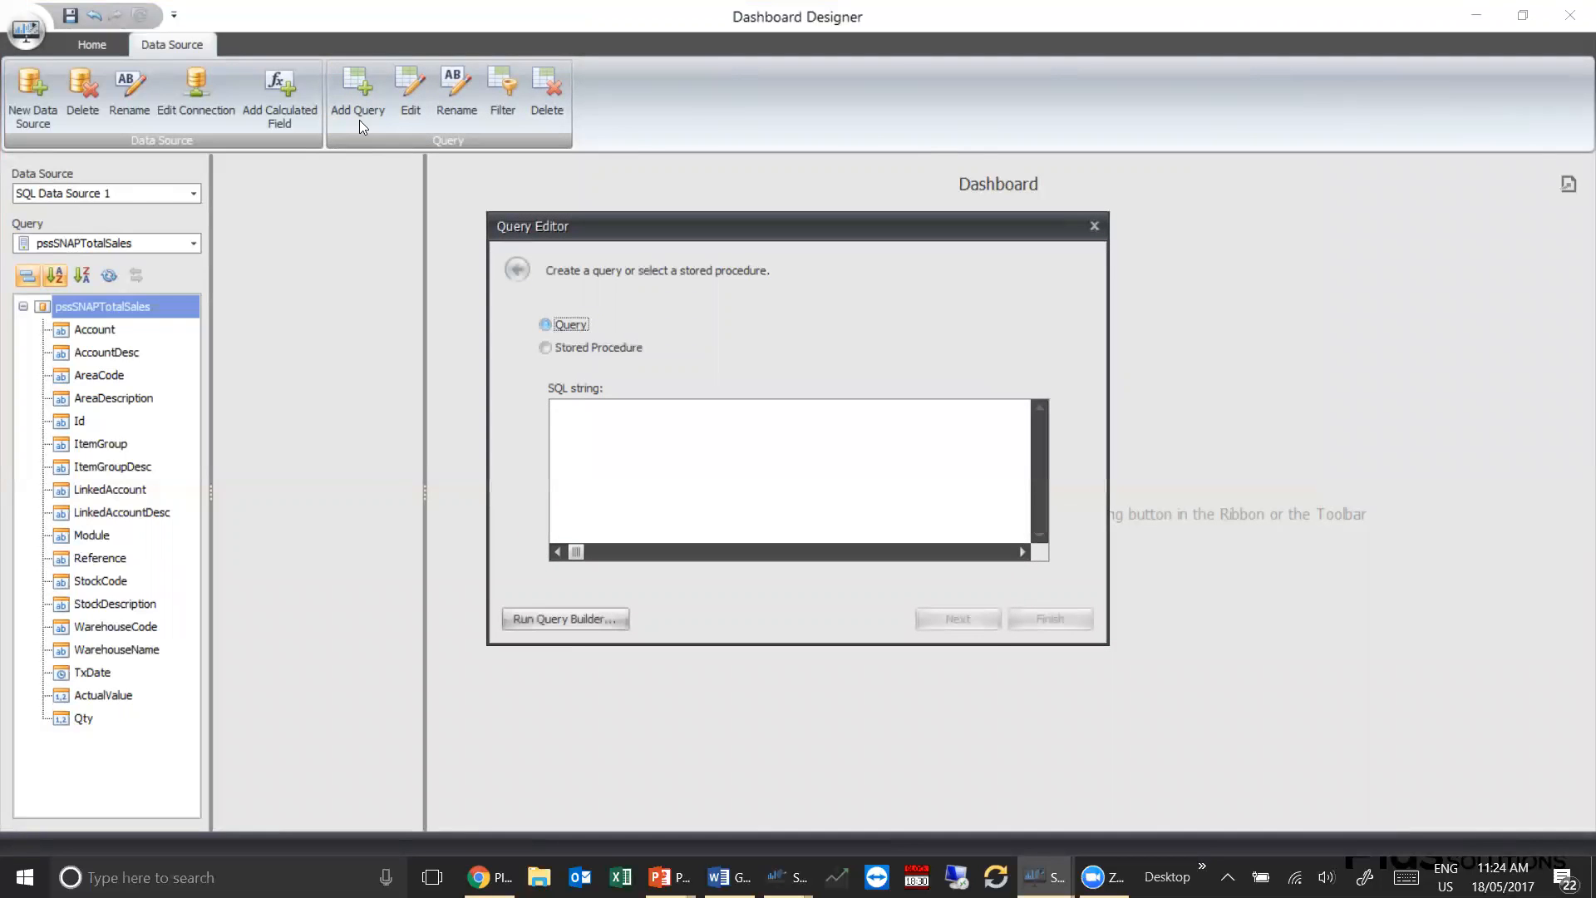
{"action": "left_click", "coordinate": [536, 622]}
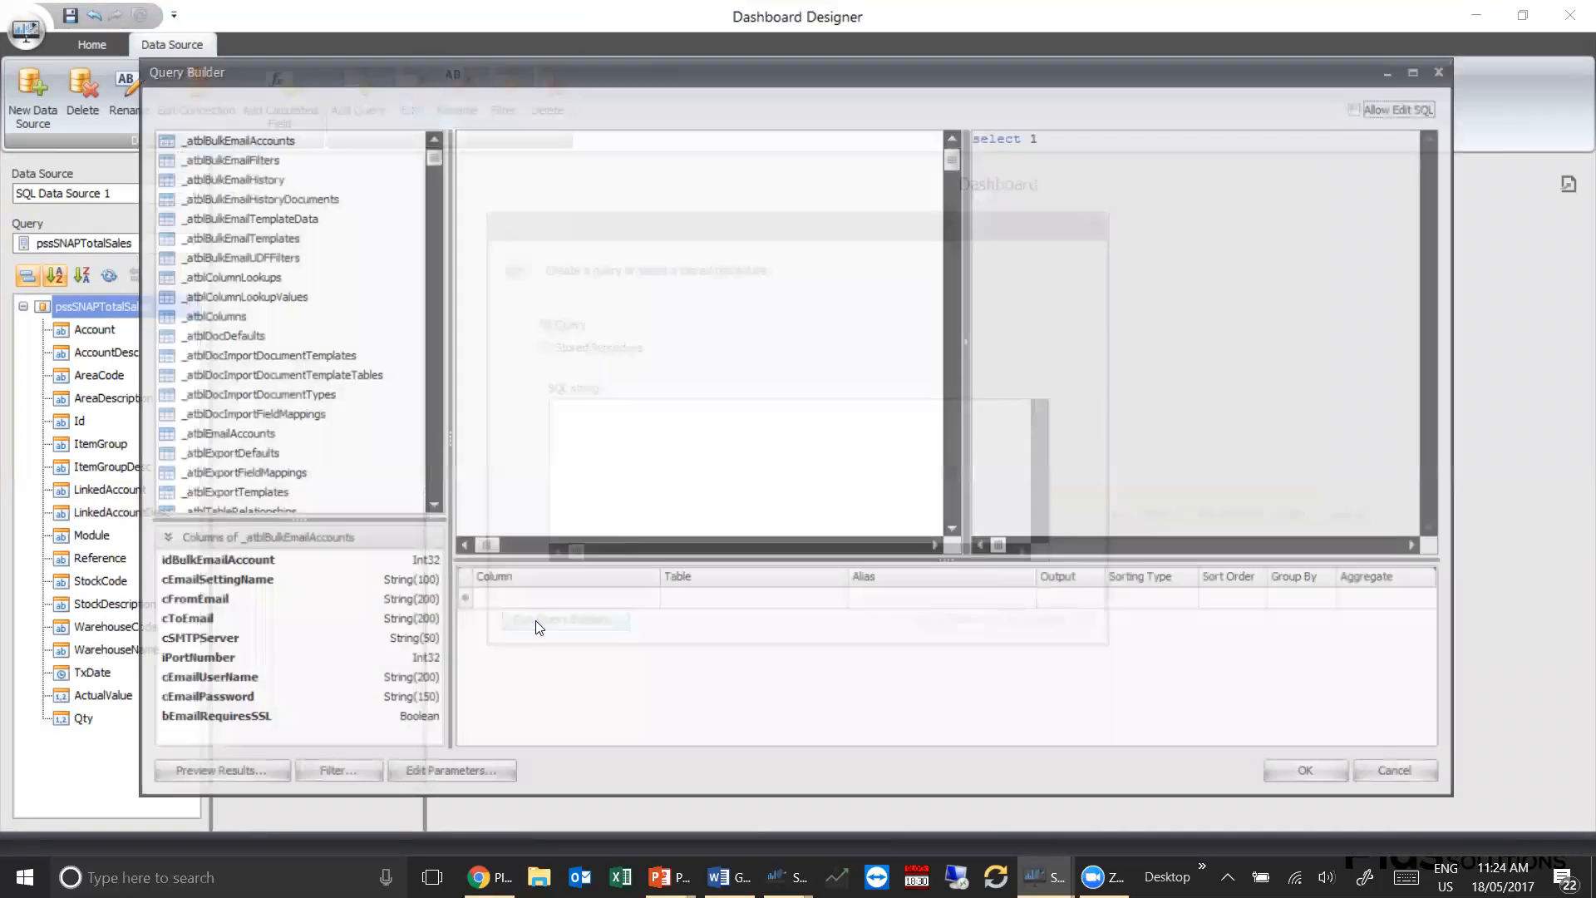
{"action": "left_click", "coordinate": [290, 378]}
{"action": "type", "text": "pssSNAPCus"}
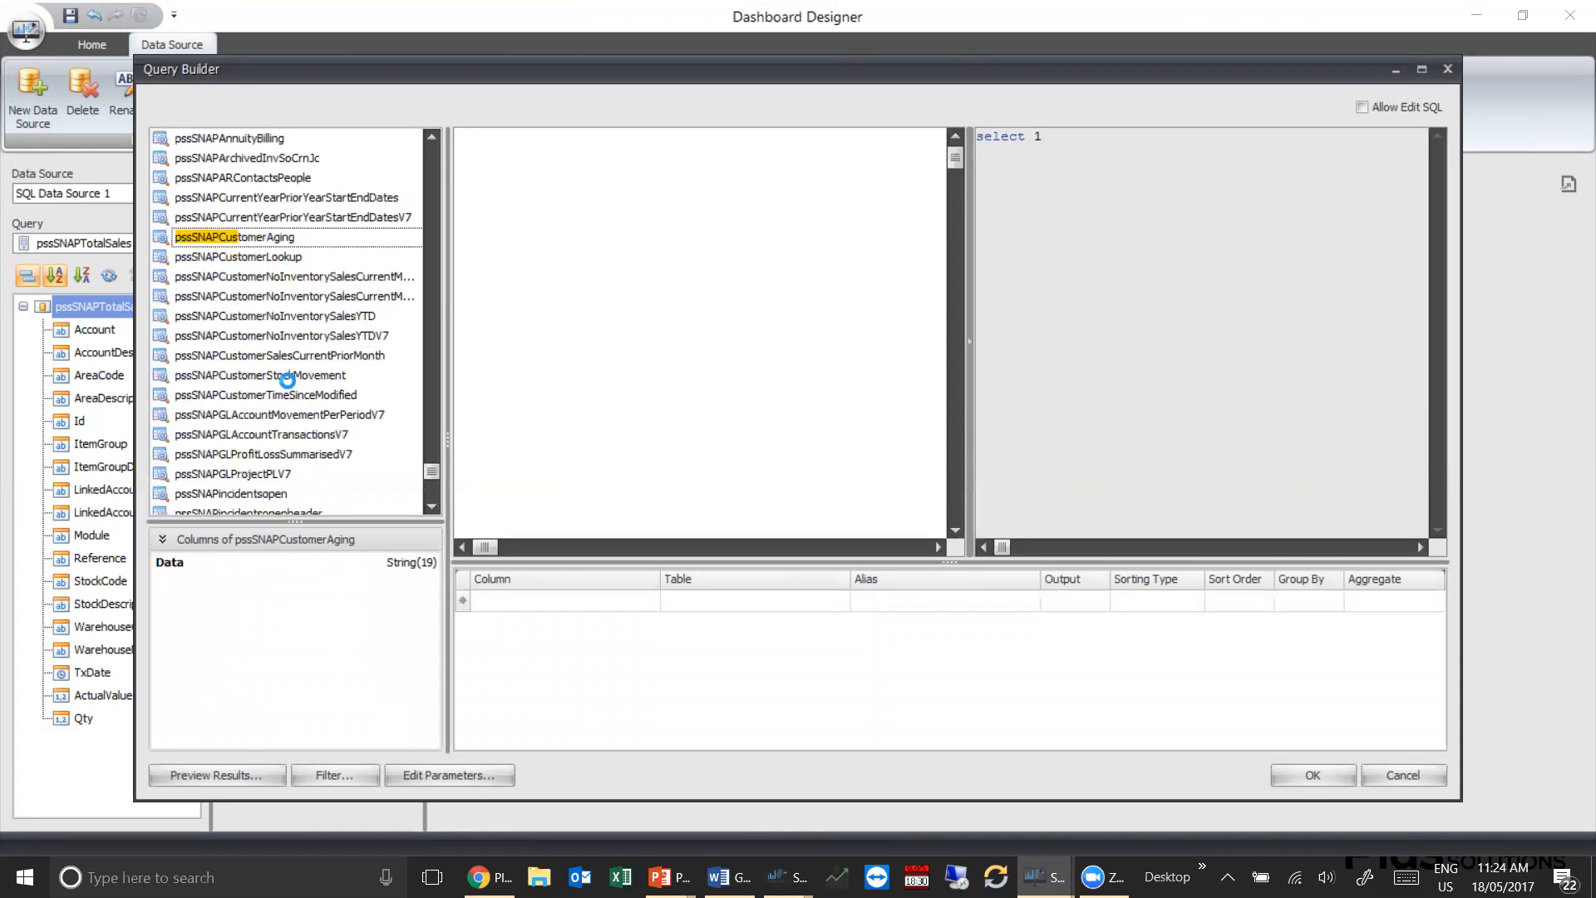
{"action": "left_click", "coordinate": [266, 257]}
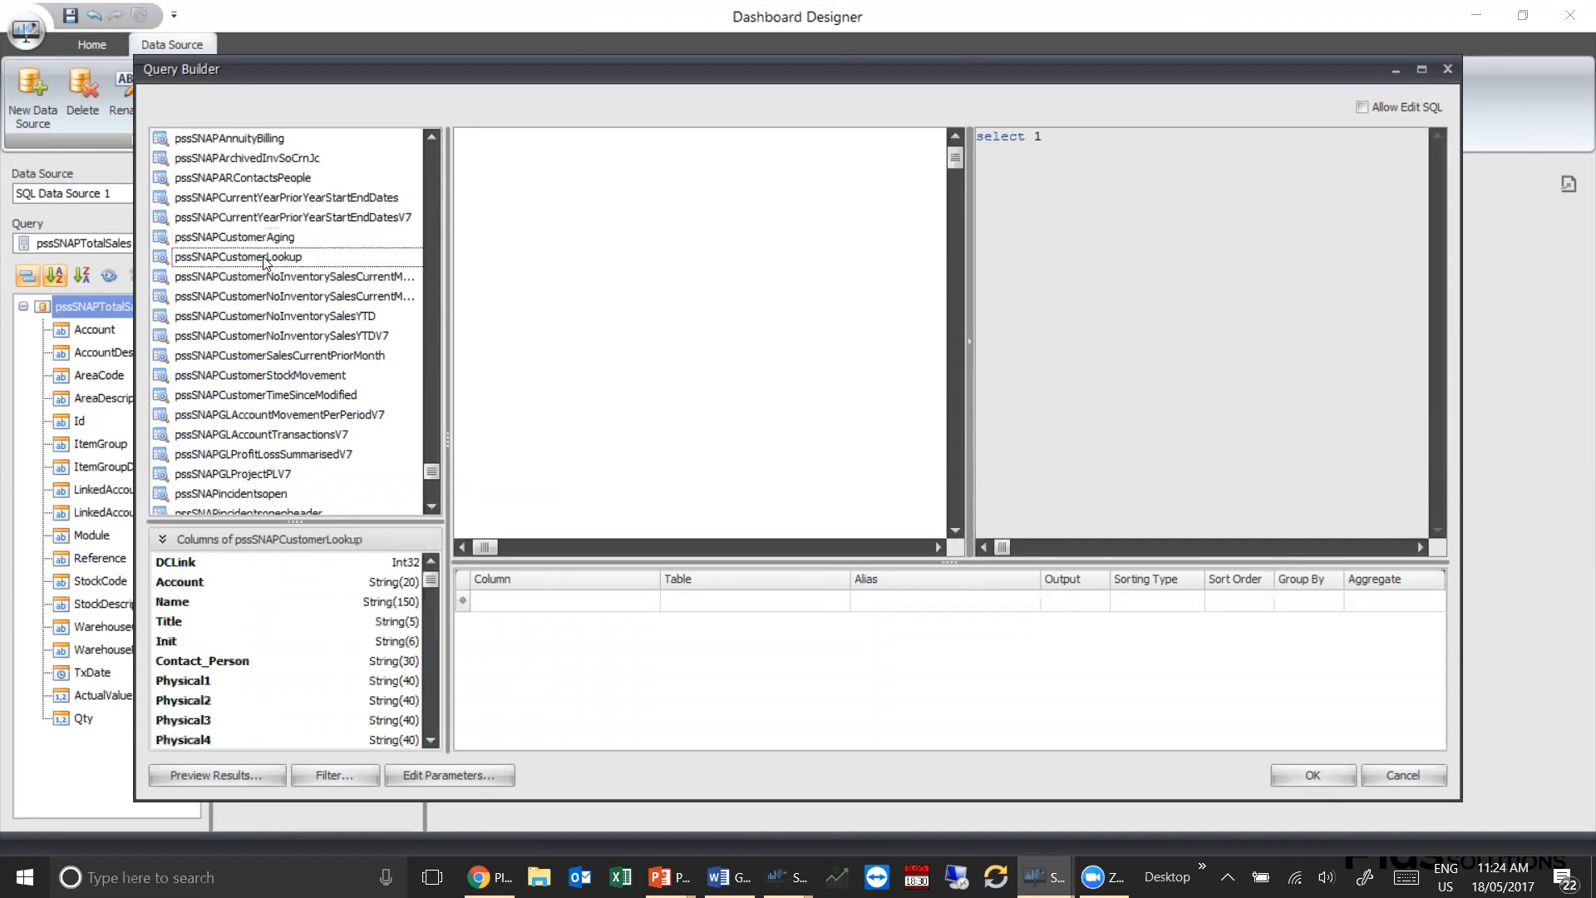
{"action": "left_click_drag", "start_coordinate": [266, 261], "coordinate": [484, 203]}
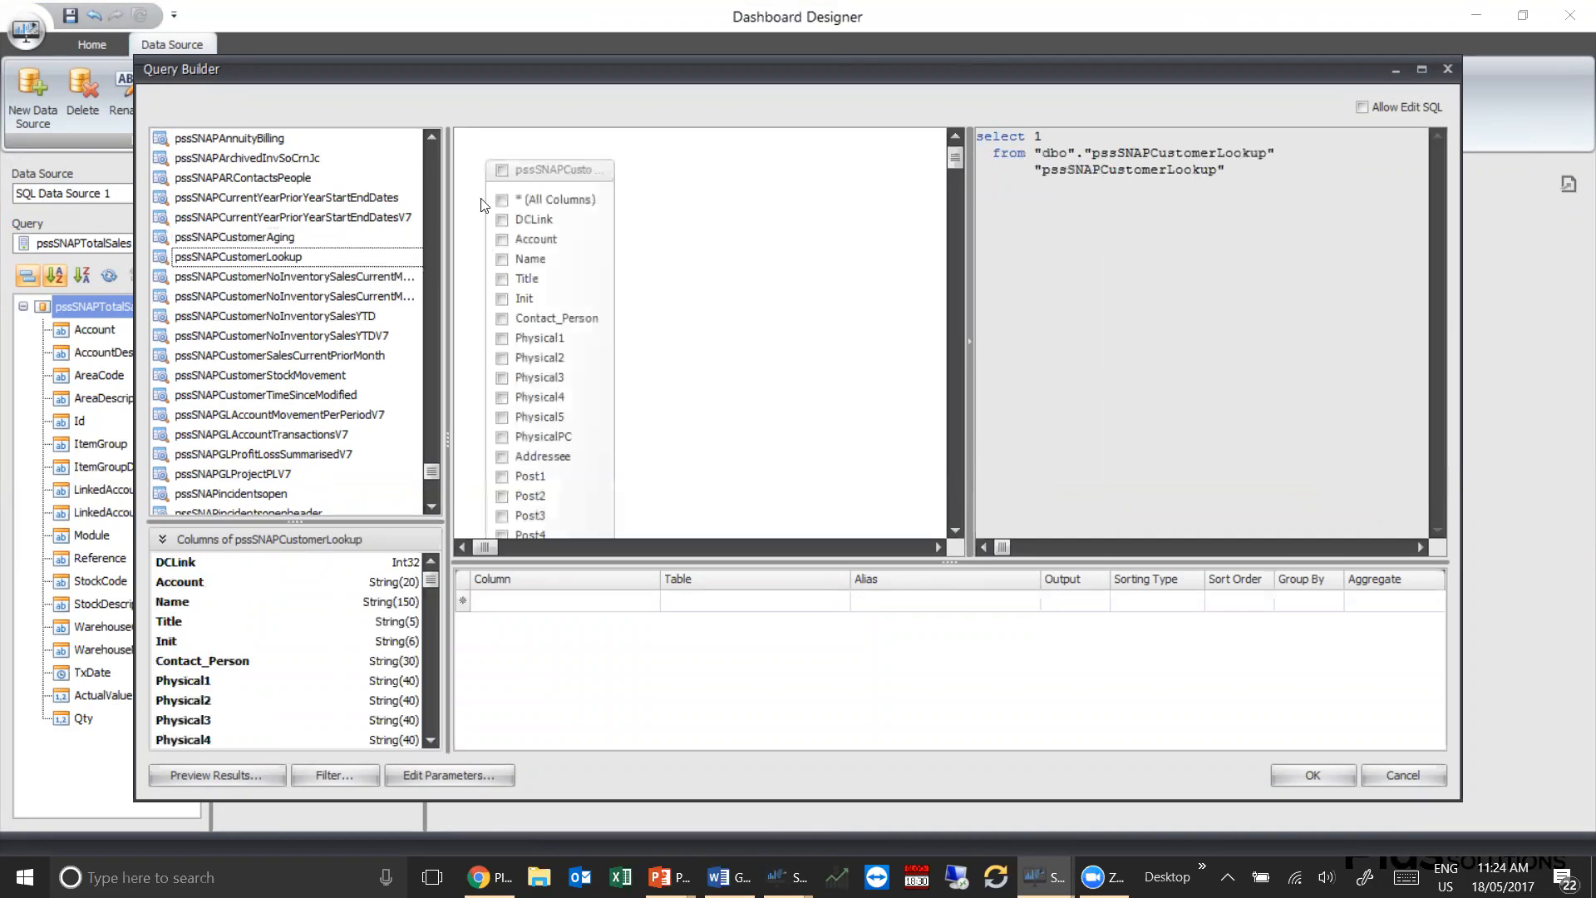
Include all columns of pssSNAPCustomerLookup in the query and finish adding it to SQL Data Source 1
{"action": "left_click", "coordinate": [502, 201]}
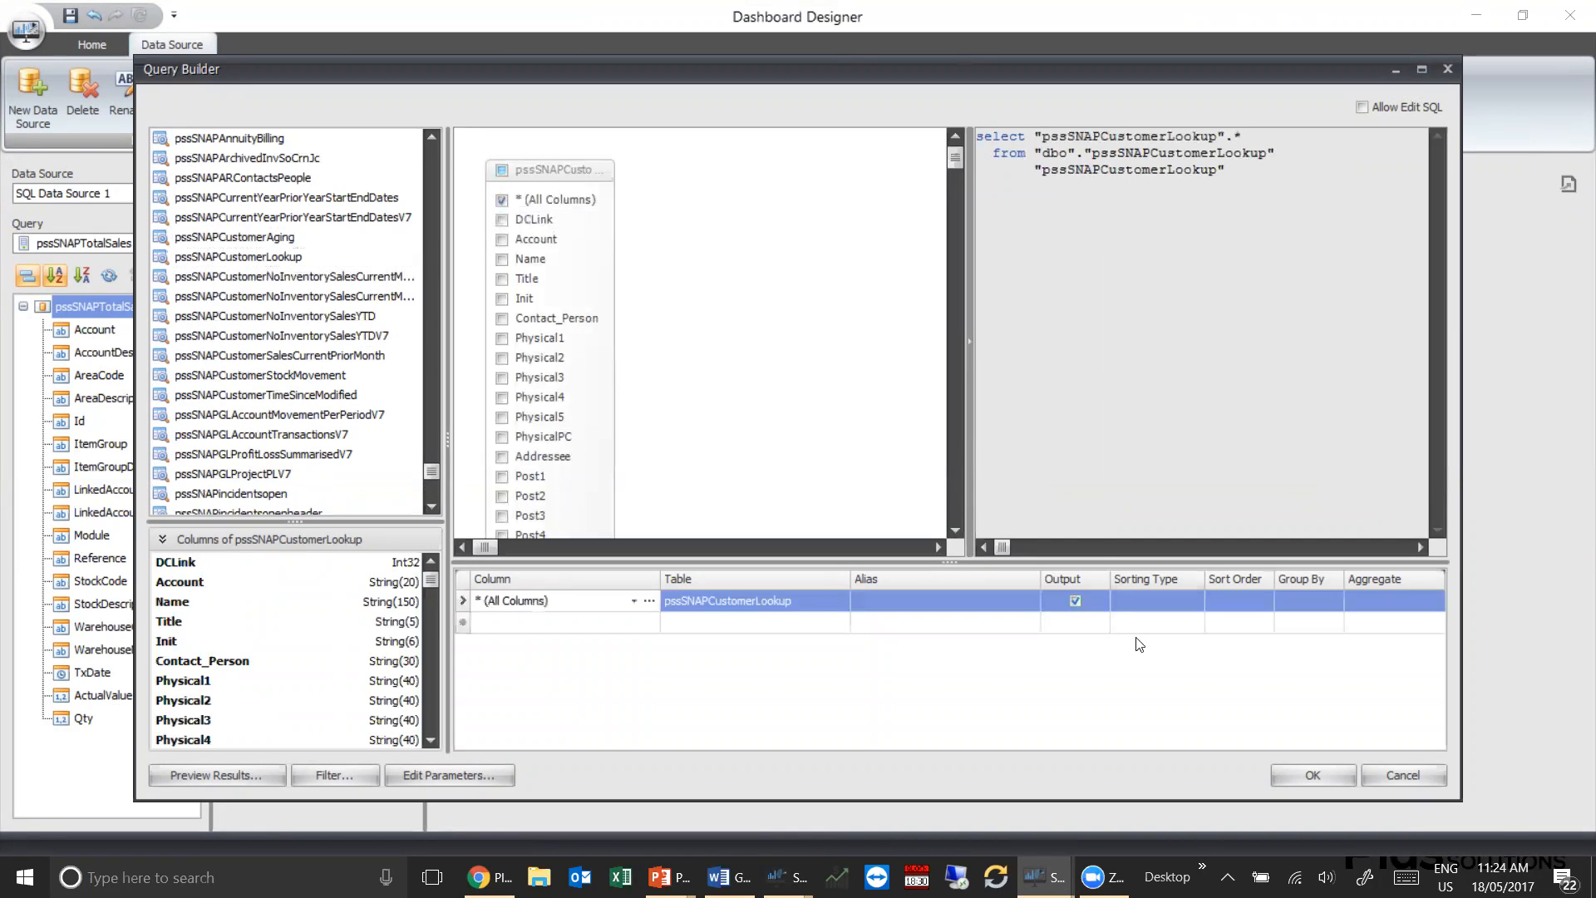
{"action": "left_click", "coordinate": [1306, 776]}
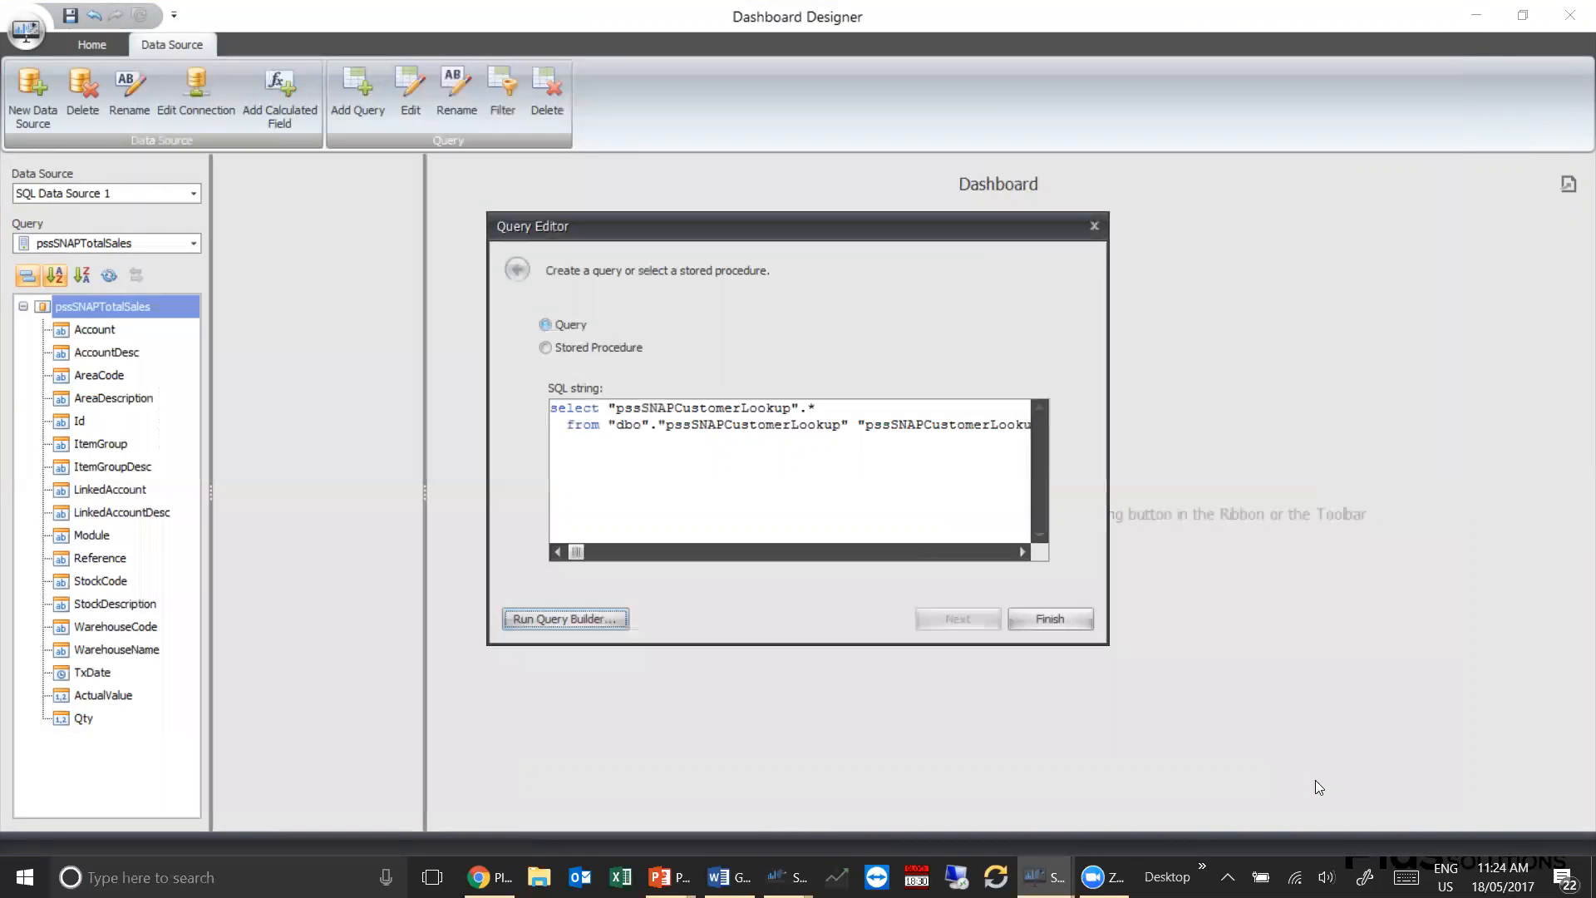
{"action": "left_click", "coordinate": [1061, 619]}
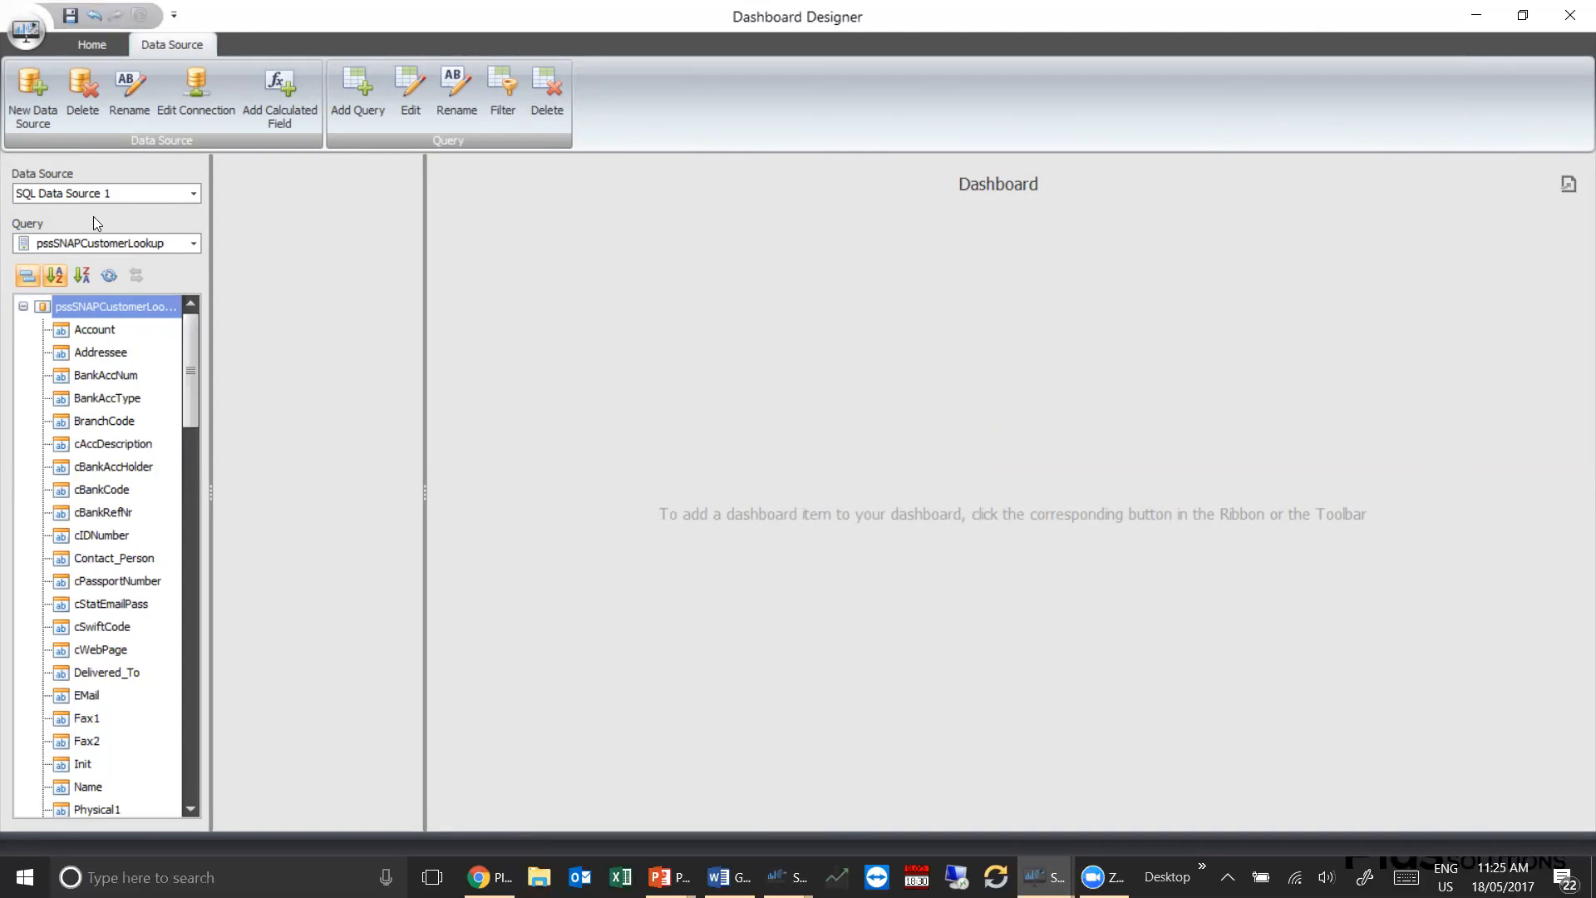
Switch the active query to pssSNAPTotalSales and insert a chart in the dashboard
{"action": "left_click", "coordinate": [193, 245]}
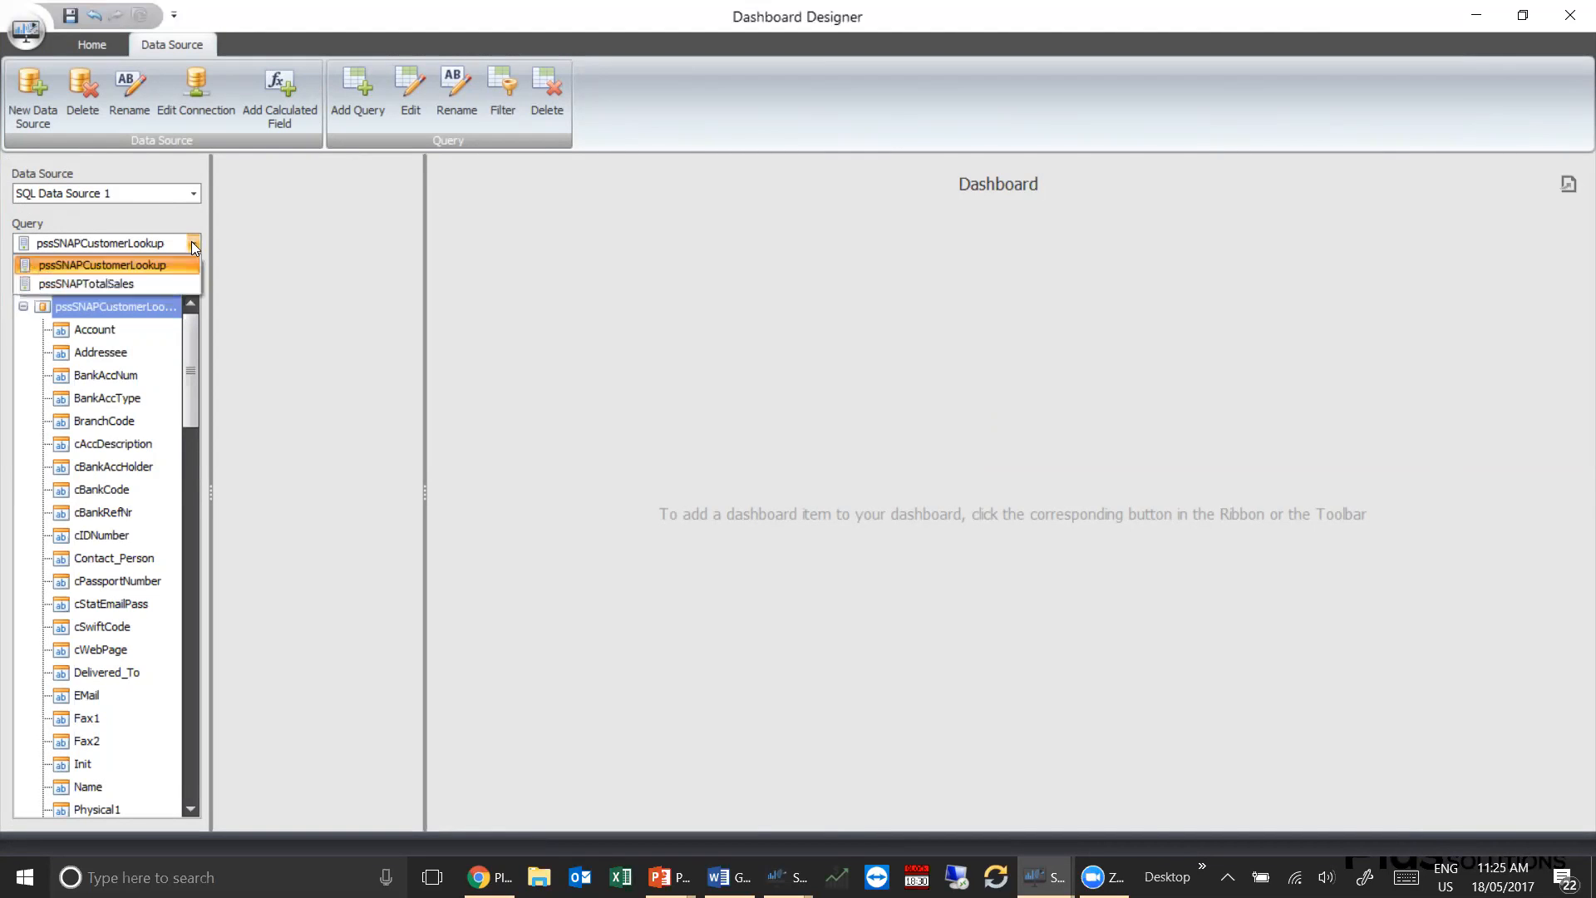
{"action": "left_click", "coordinate": [118, 283]}
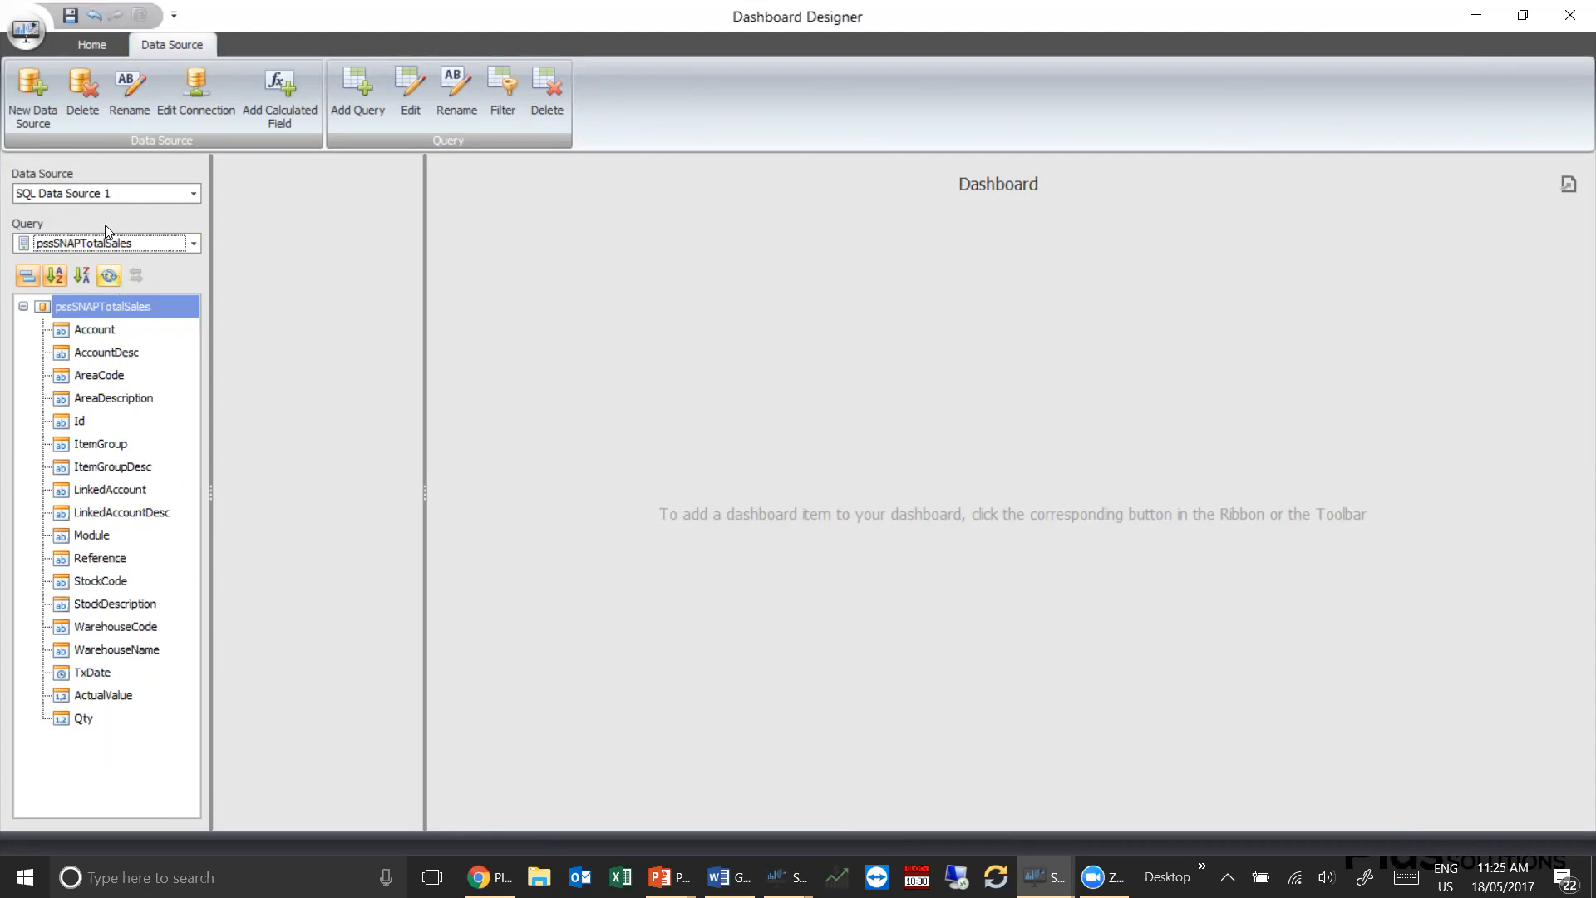
{"action": "left_click", "coordinate": [100, 45]}
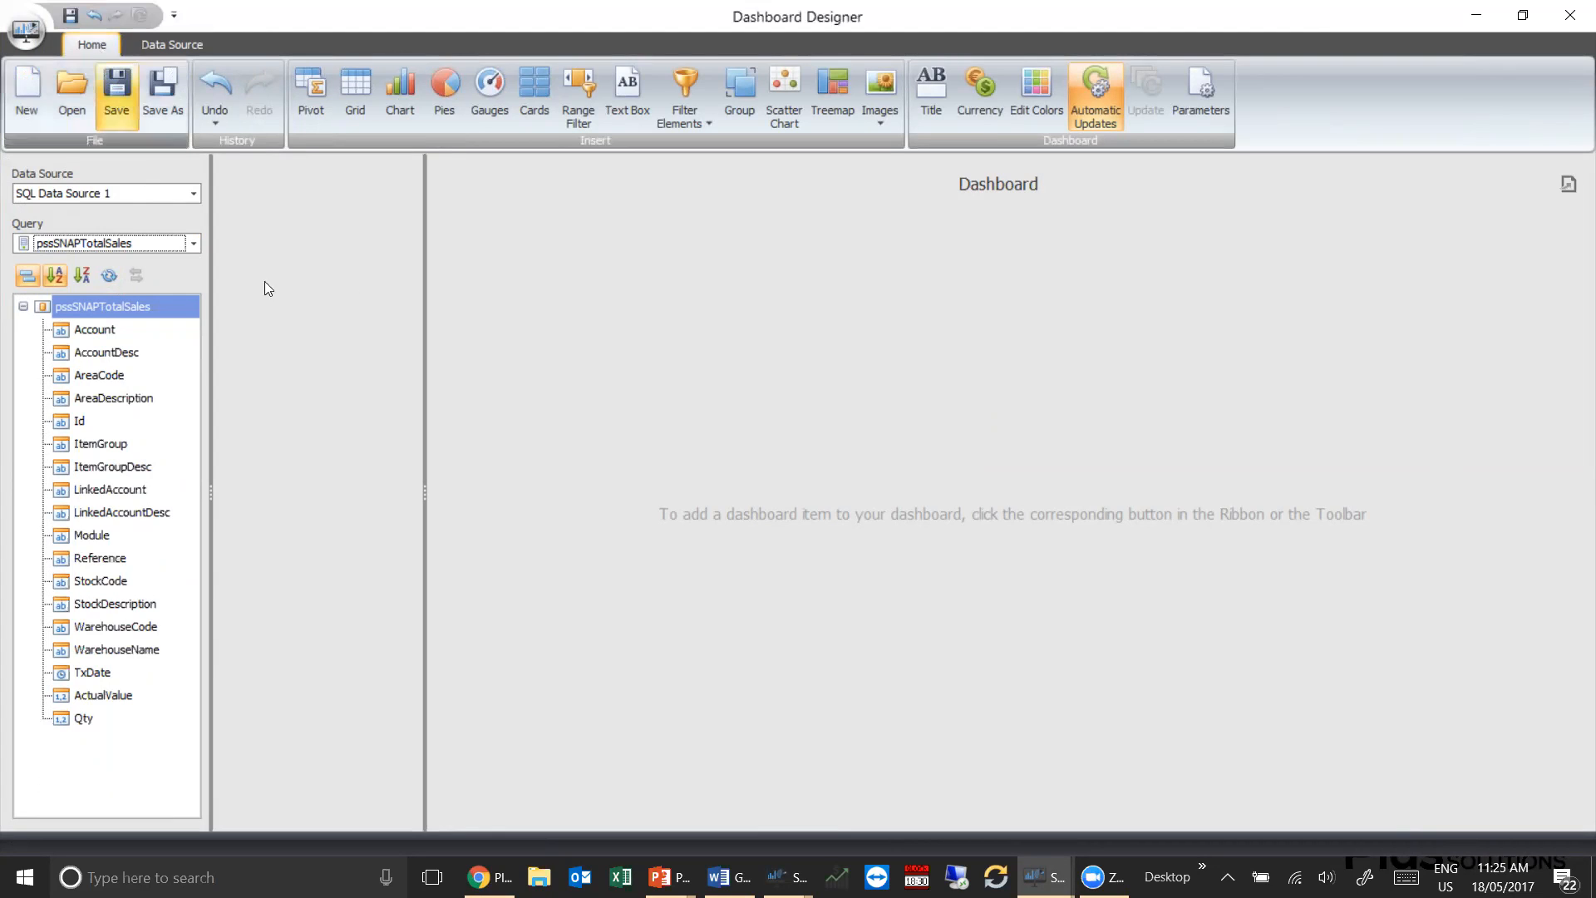
{"action": "left_click", "coordinate": [402, 90]}
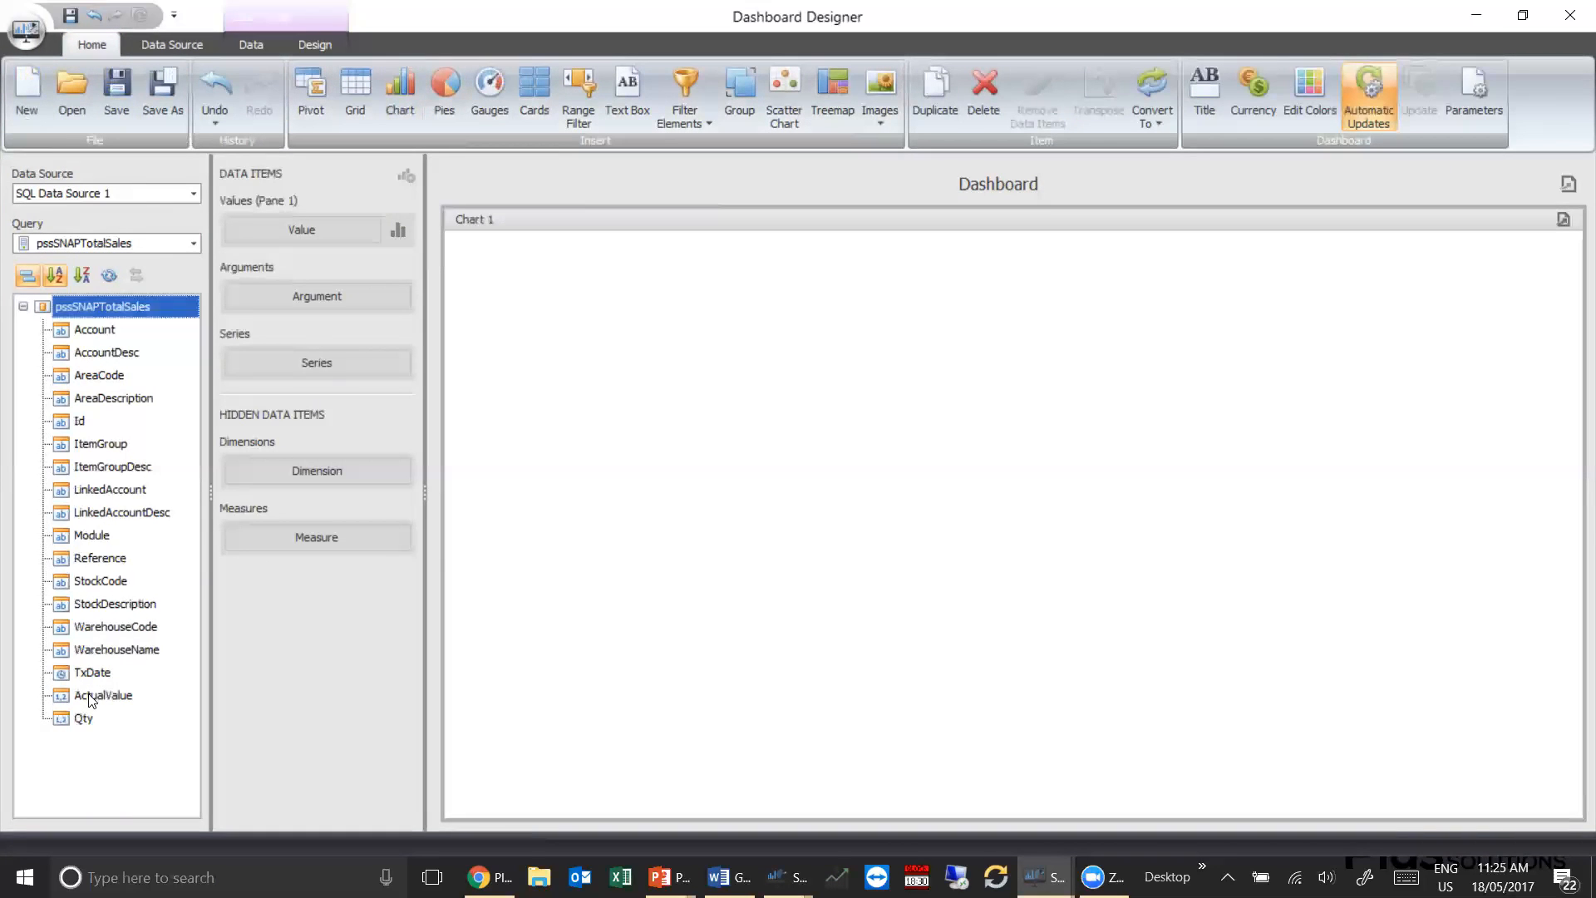
Set the chart's value to ActualValue and its argument to TxDate grouped by Month-Year
{"action": "left_click", "coordinate": [85, 698]}
{"action": "left_click_drag", "start_coordinate": [83, 701], "coordinate": [324, 233]}
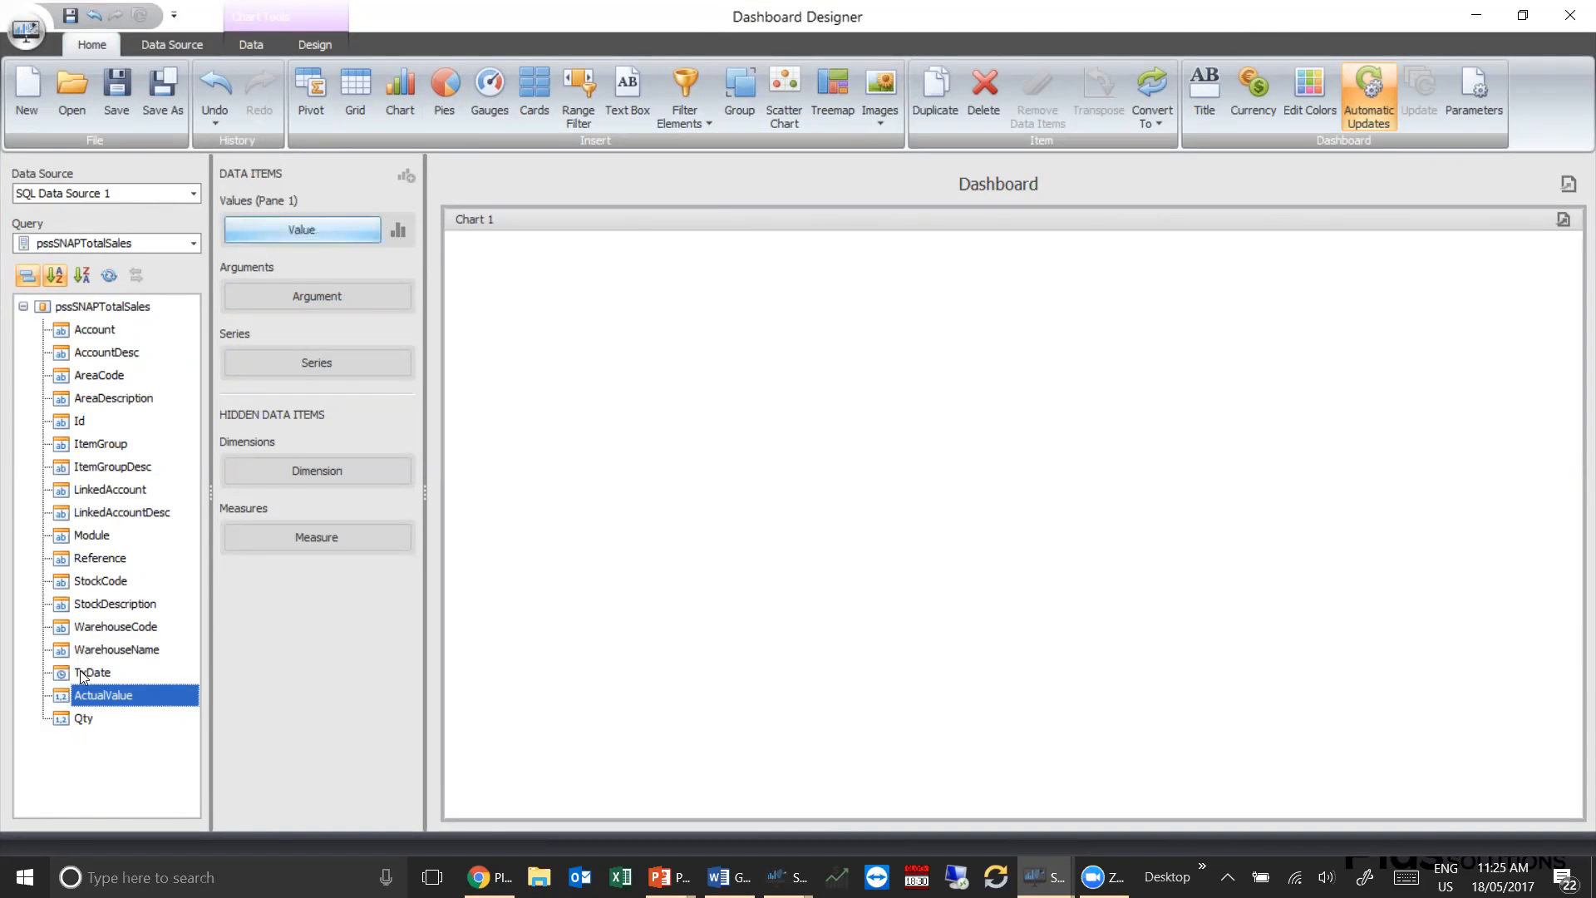
{"action": "left_click_drag", "start_coordinate": [83, 676], "coordinate": [313, 337]}
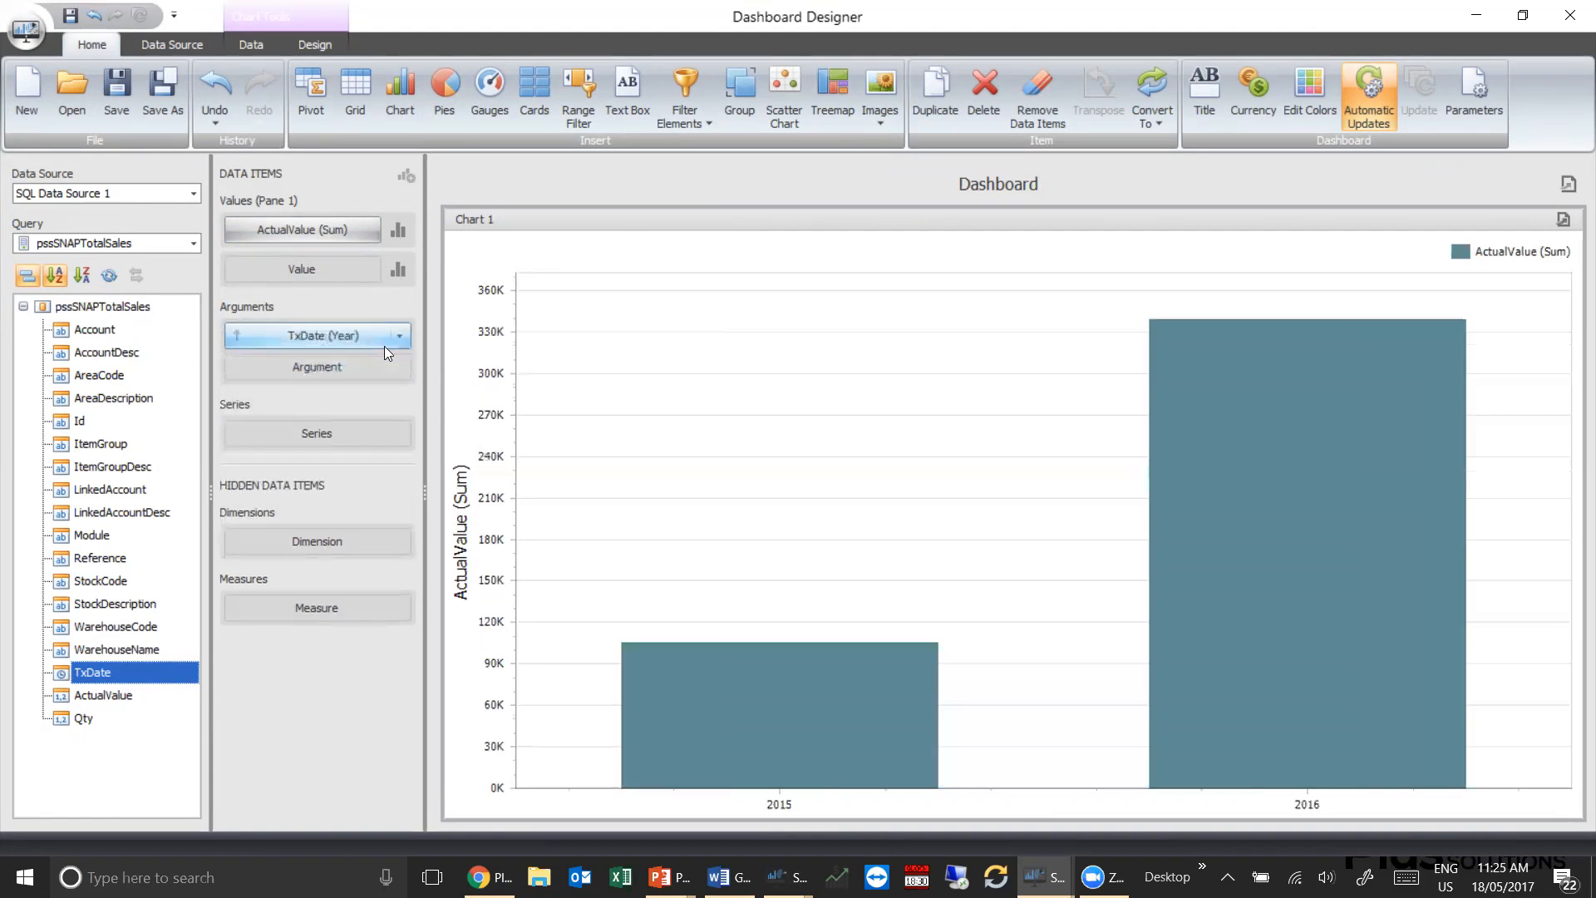
{"action": "left_click", "coordinate": [400, 335]}
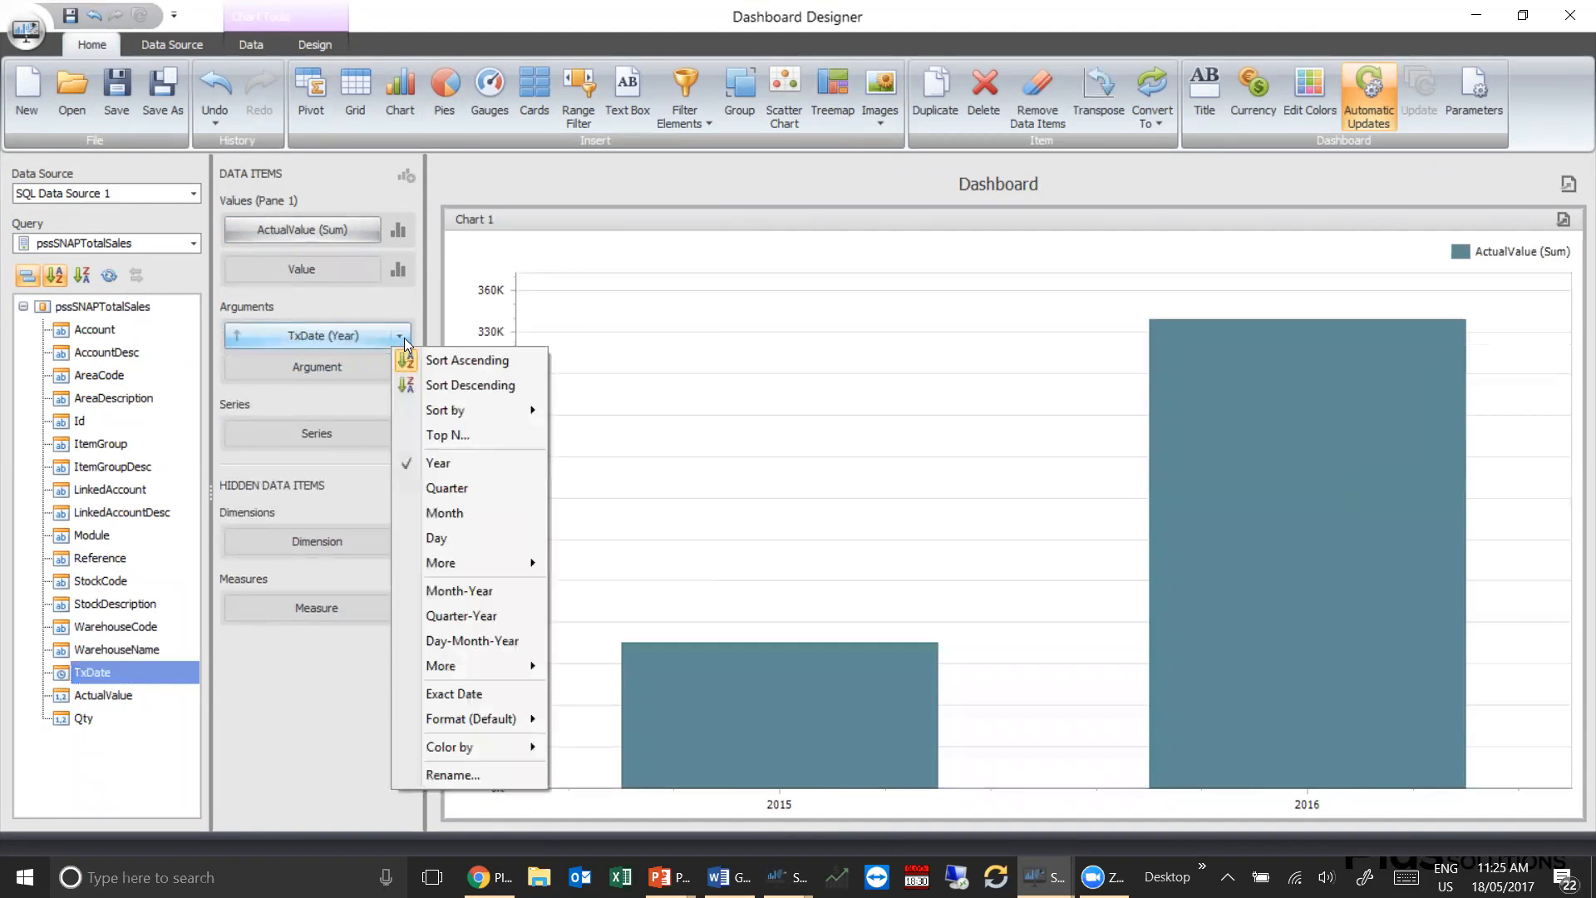
{"action": "left_click", "coordinate": [444, 592]}
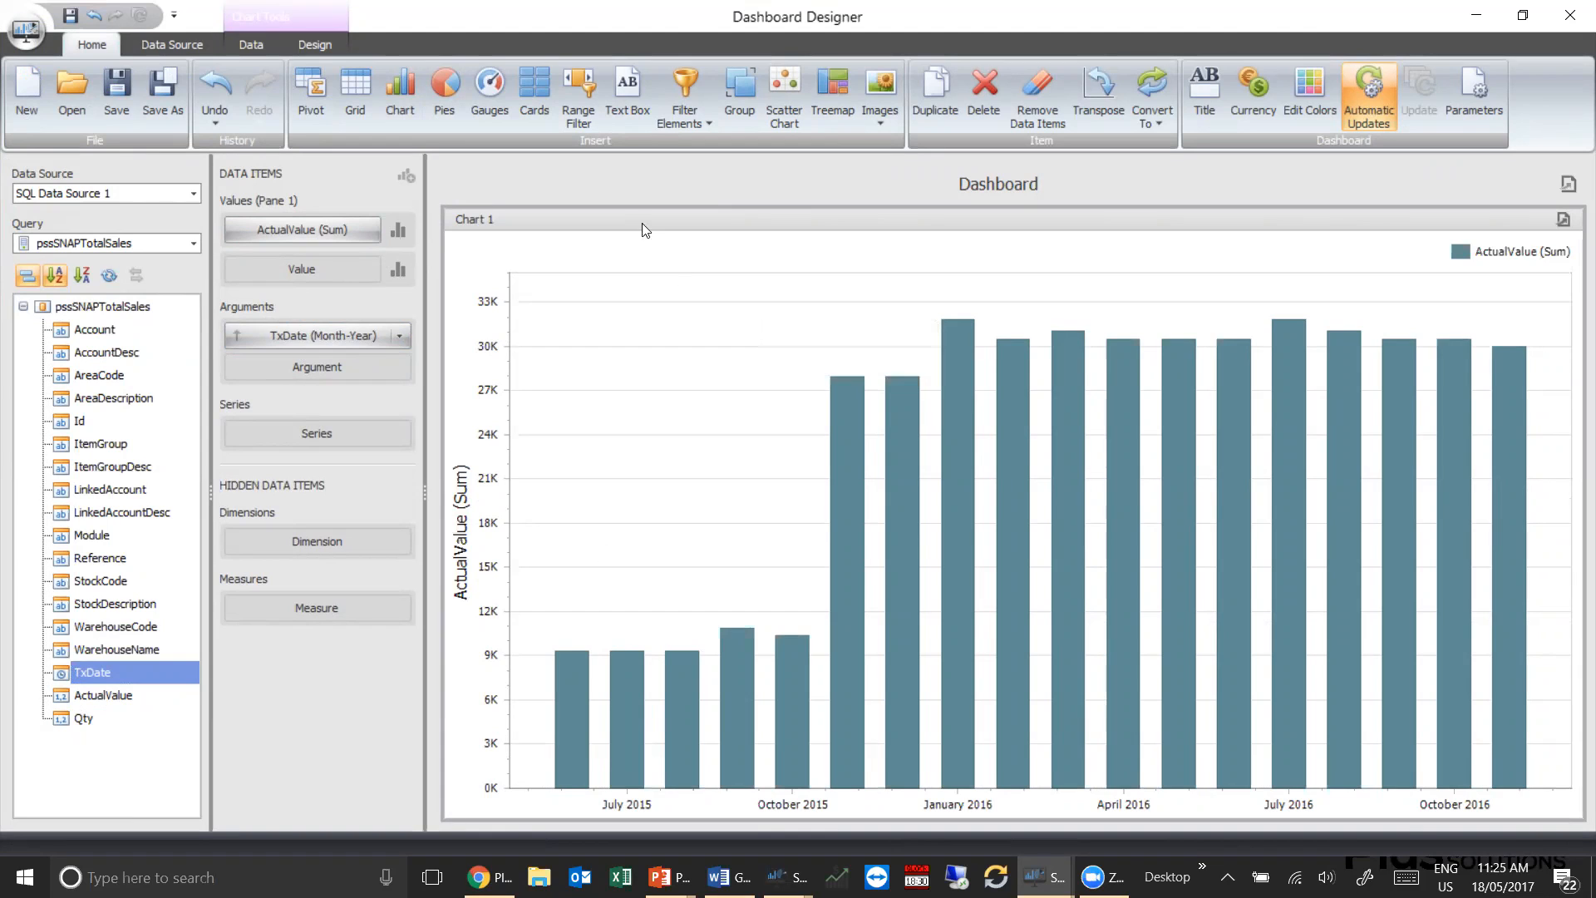
Start saving the dashboard with the name Demo Sales and assign it to the PBT SQL customer
{"action": "left_click", "coordinate": [118, 87]}
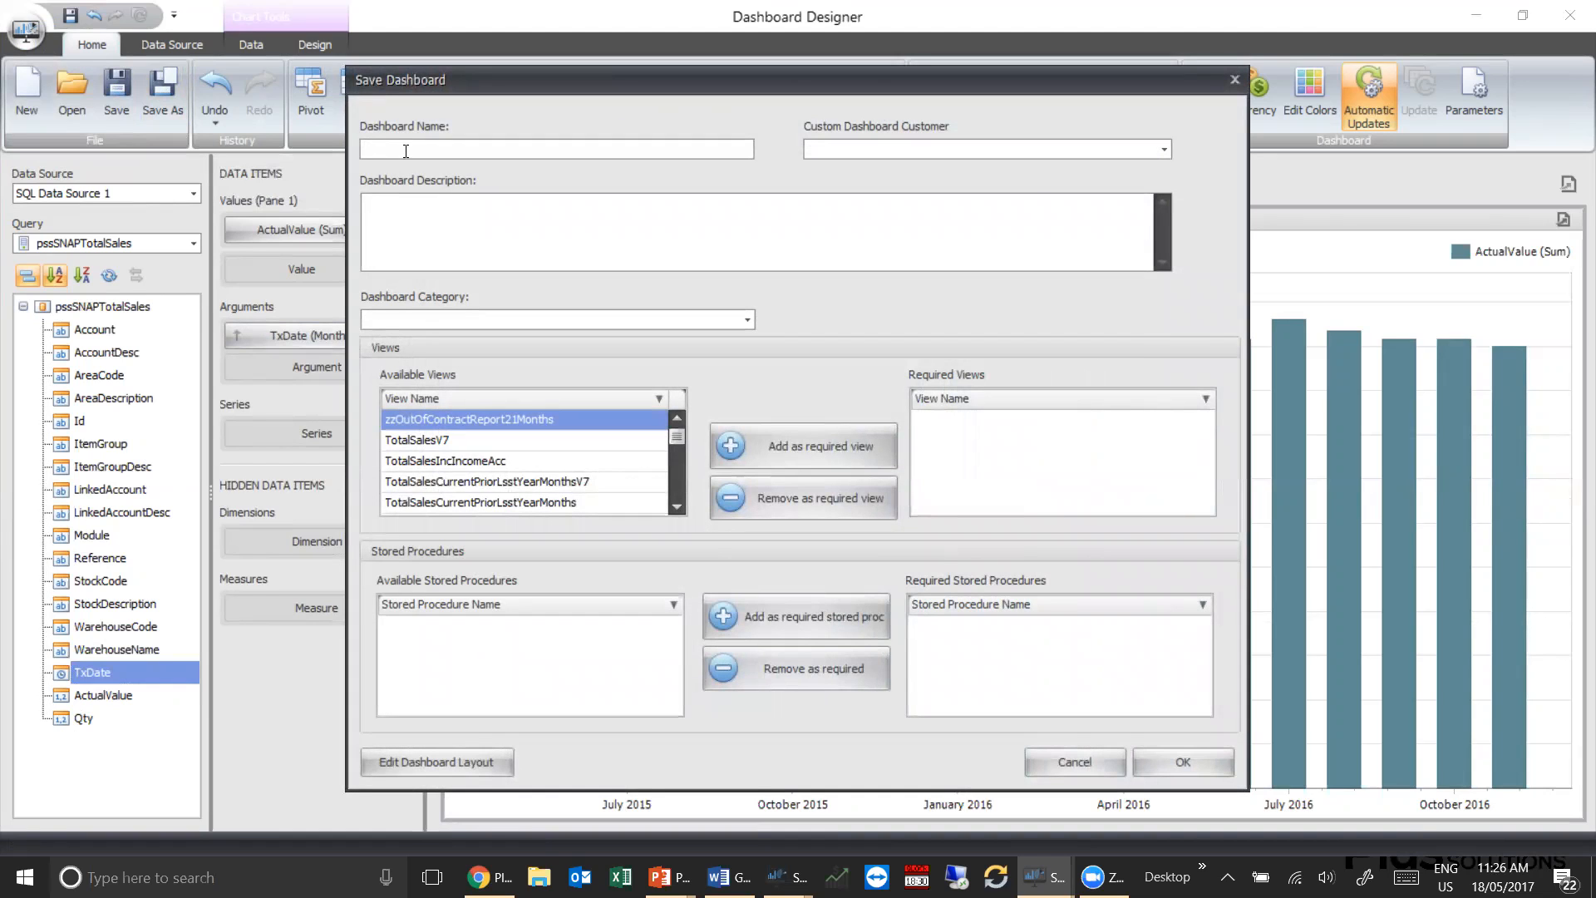
{"action": "type", "text": "Demo Sales"}
{"action": "left_click", "coordinate": [1163, 151]}
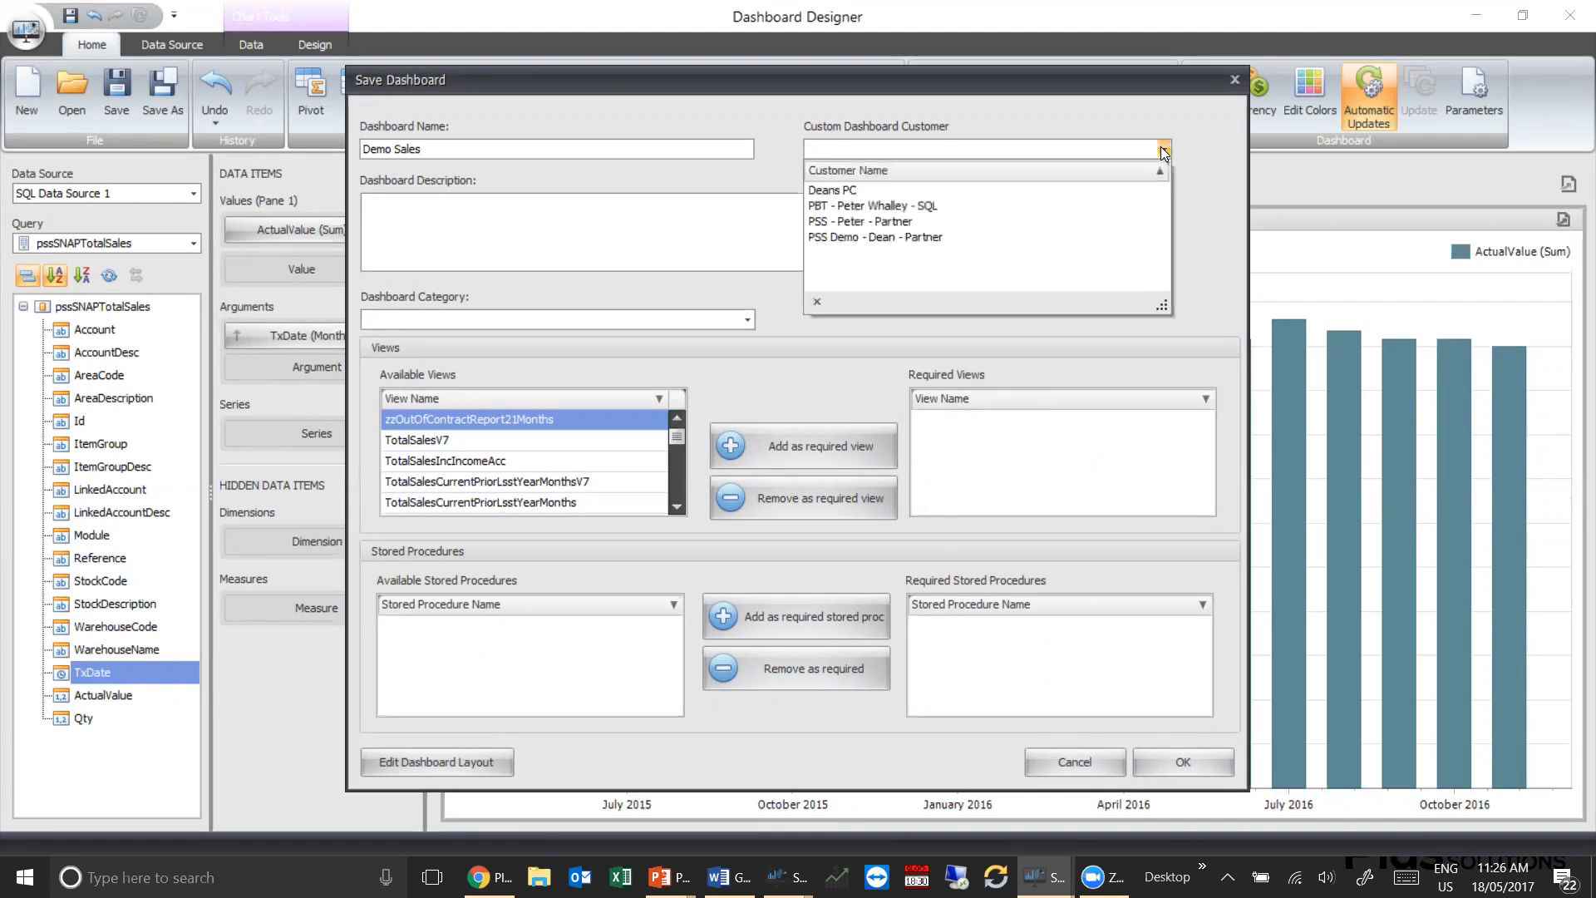
{"action": "left_click", "coordinate": [889, 205]}
Enter Demo and Sales on separate lines as the dashboard description and set the category to Sales
{"action": "left_click", "coordinate": [717, 221]}
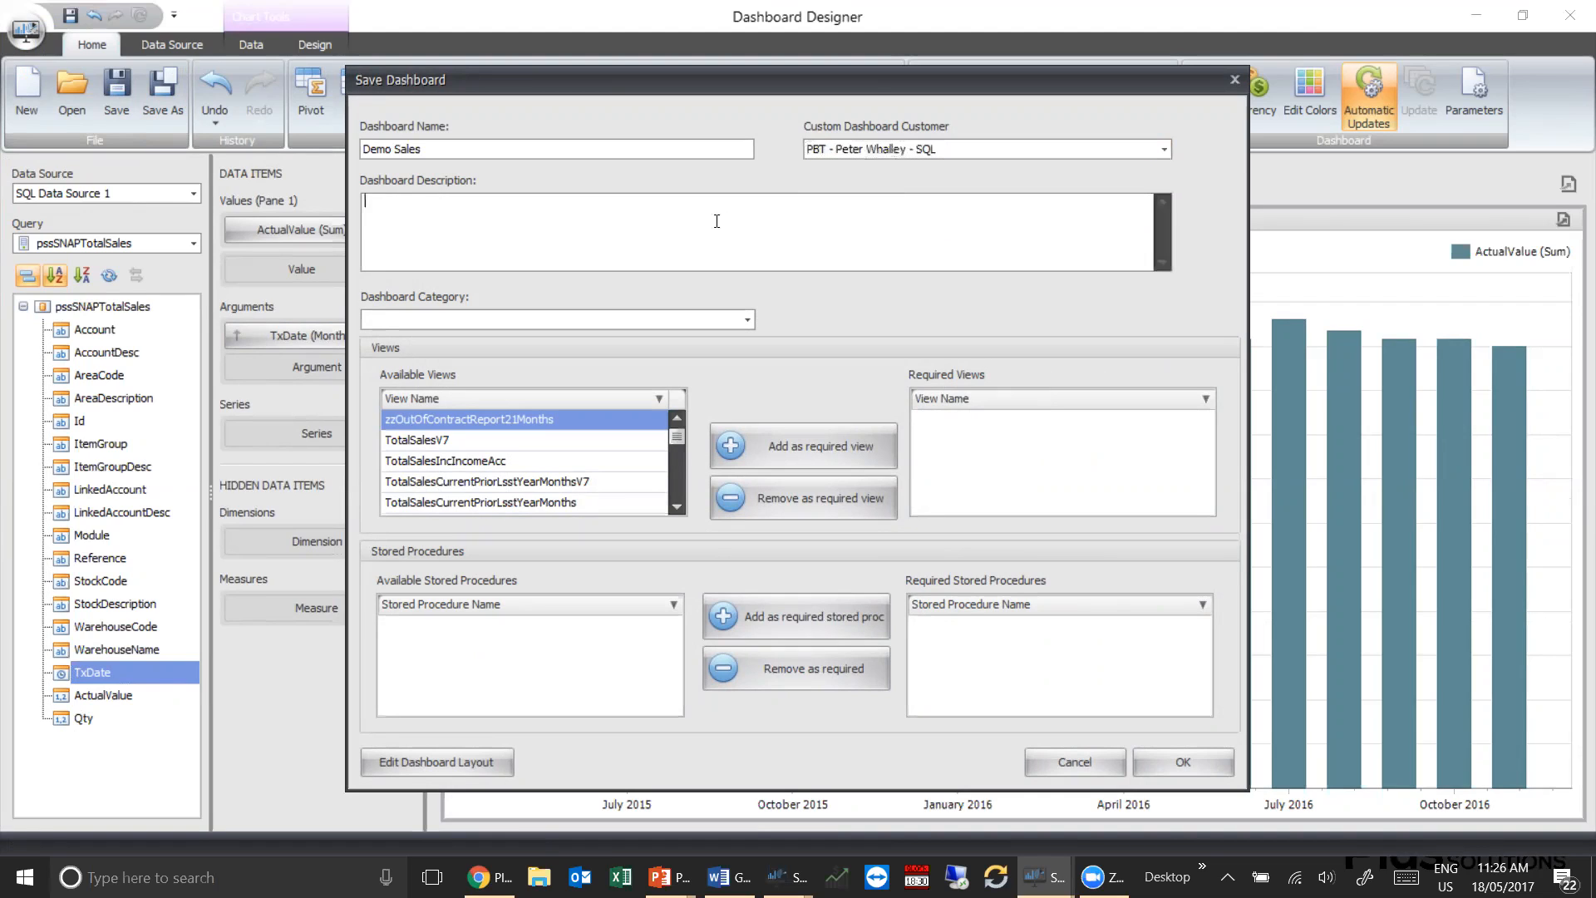
{"action": "type", "text": "Demo"}
{"action": "key", "text": "Return"}
{"action": "type", "text": "Sales"}
{"action": "left_click", "coordinate": [747, 319]}
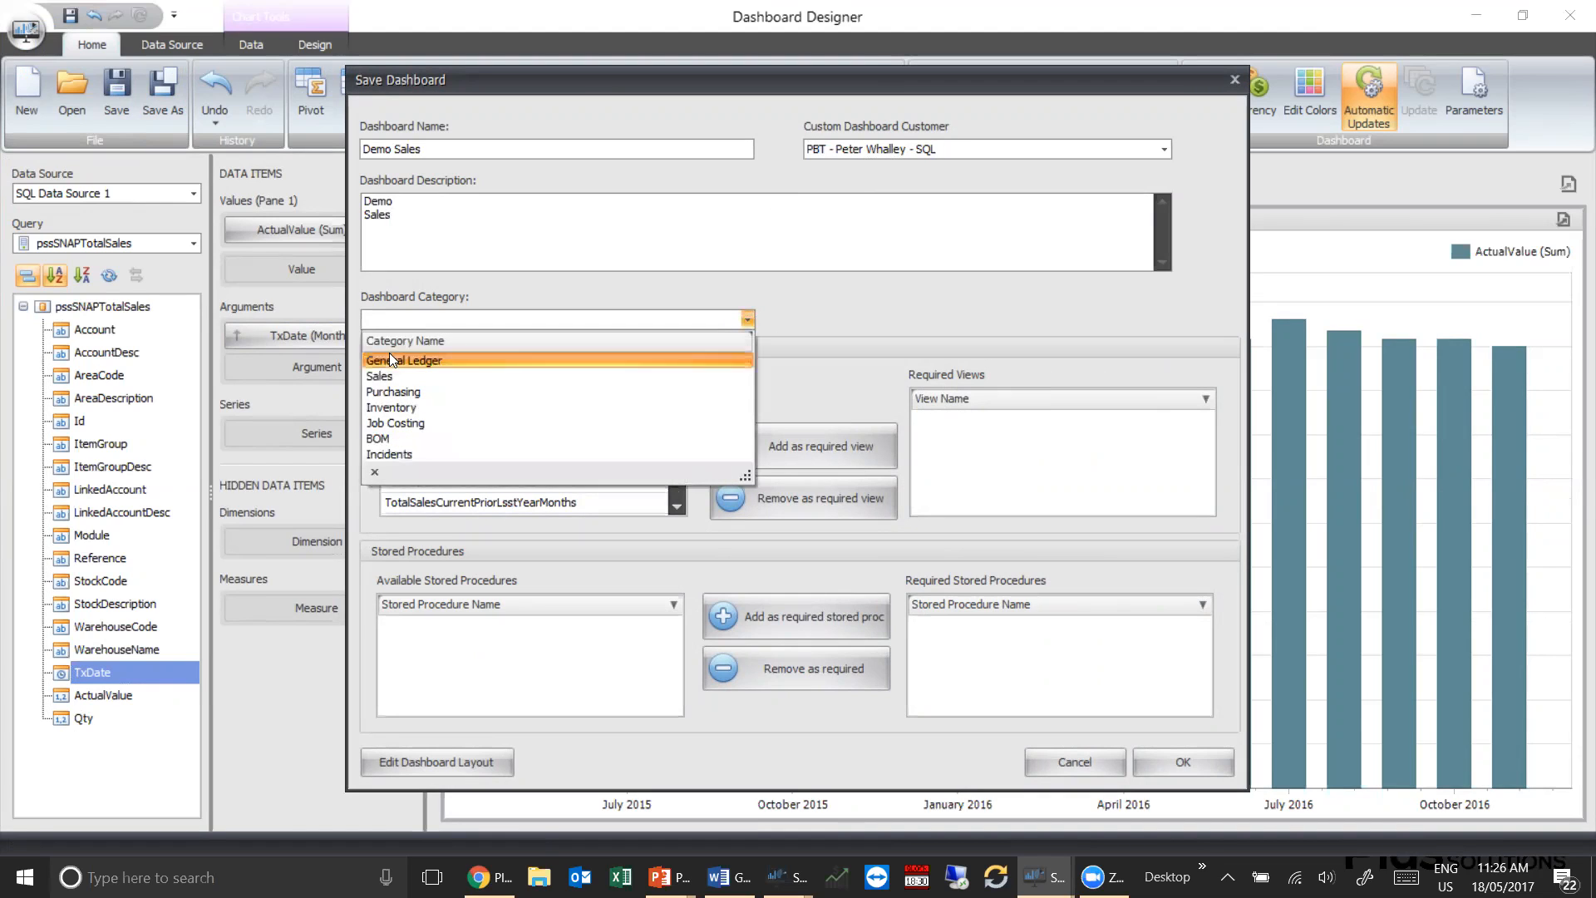
{"action": "left_click", "coordinate": [386, 375]}
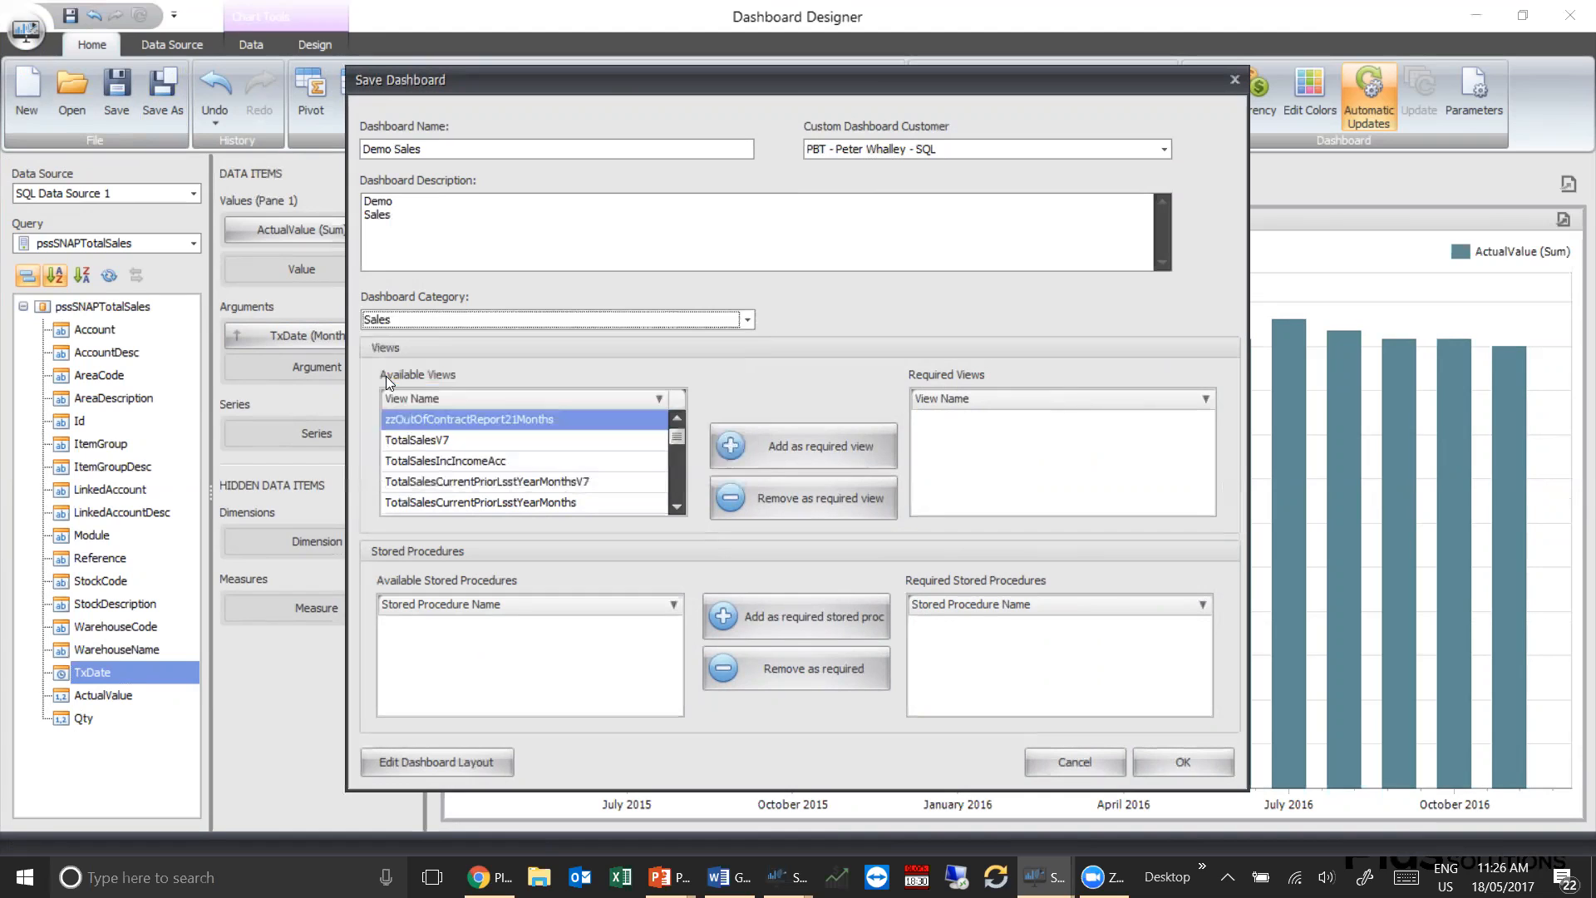
Add TotalSales as a required view and save the Demo Sales dashboard
{"action": "left_click", "coordinate": [678, 489]}
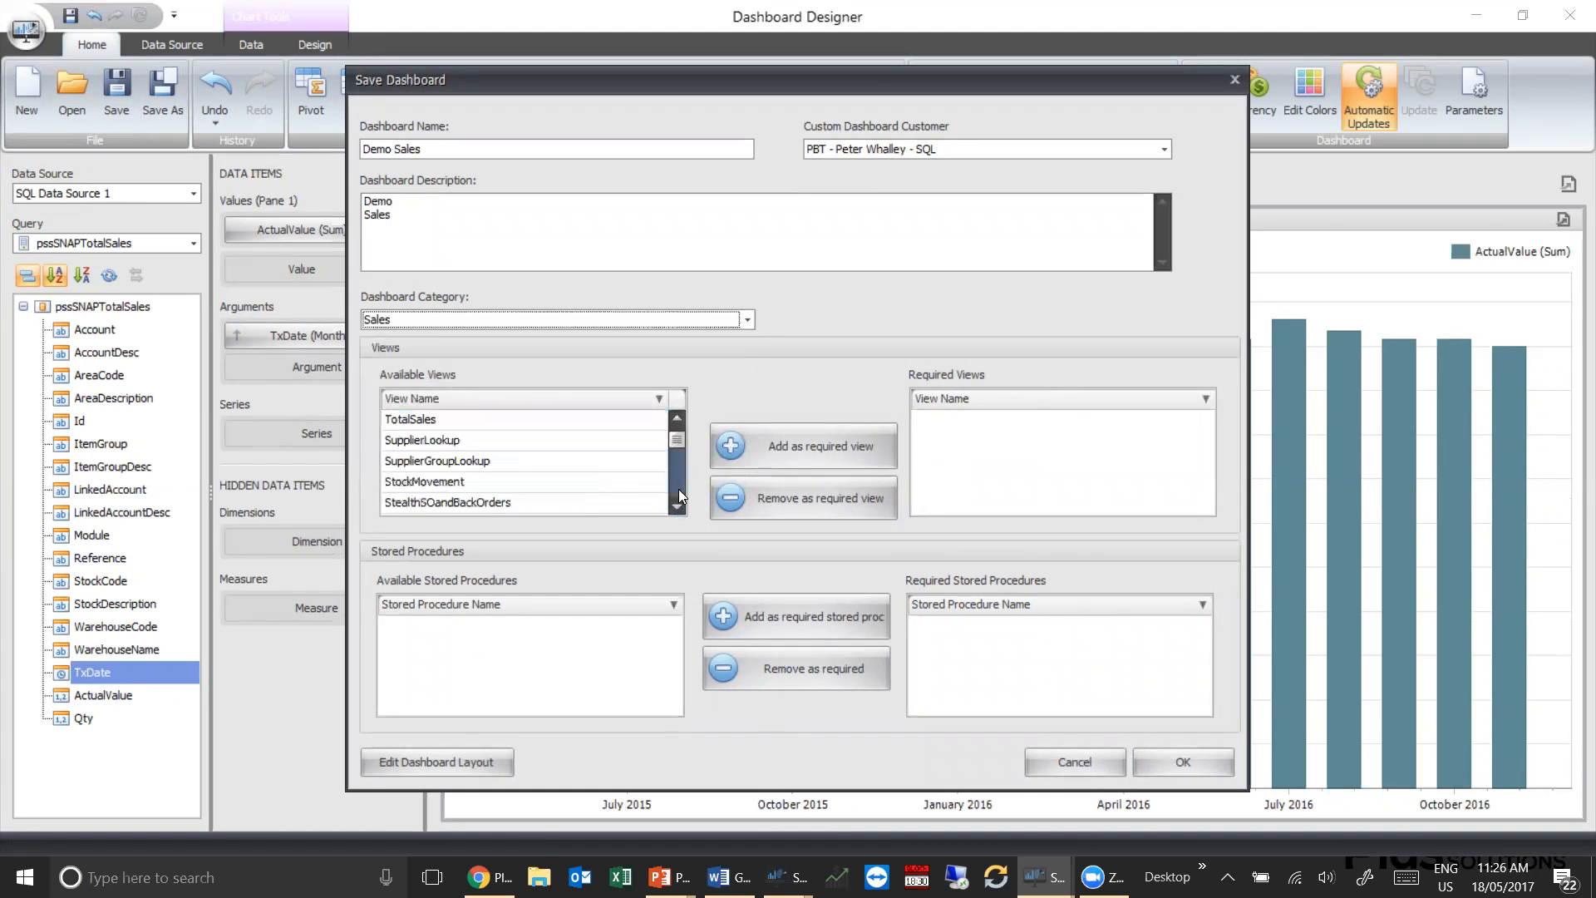
{"action": "left_click", "coordinate": [446, 421]}
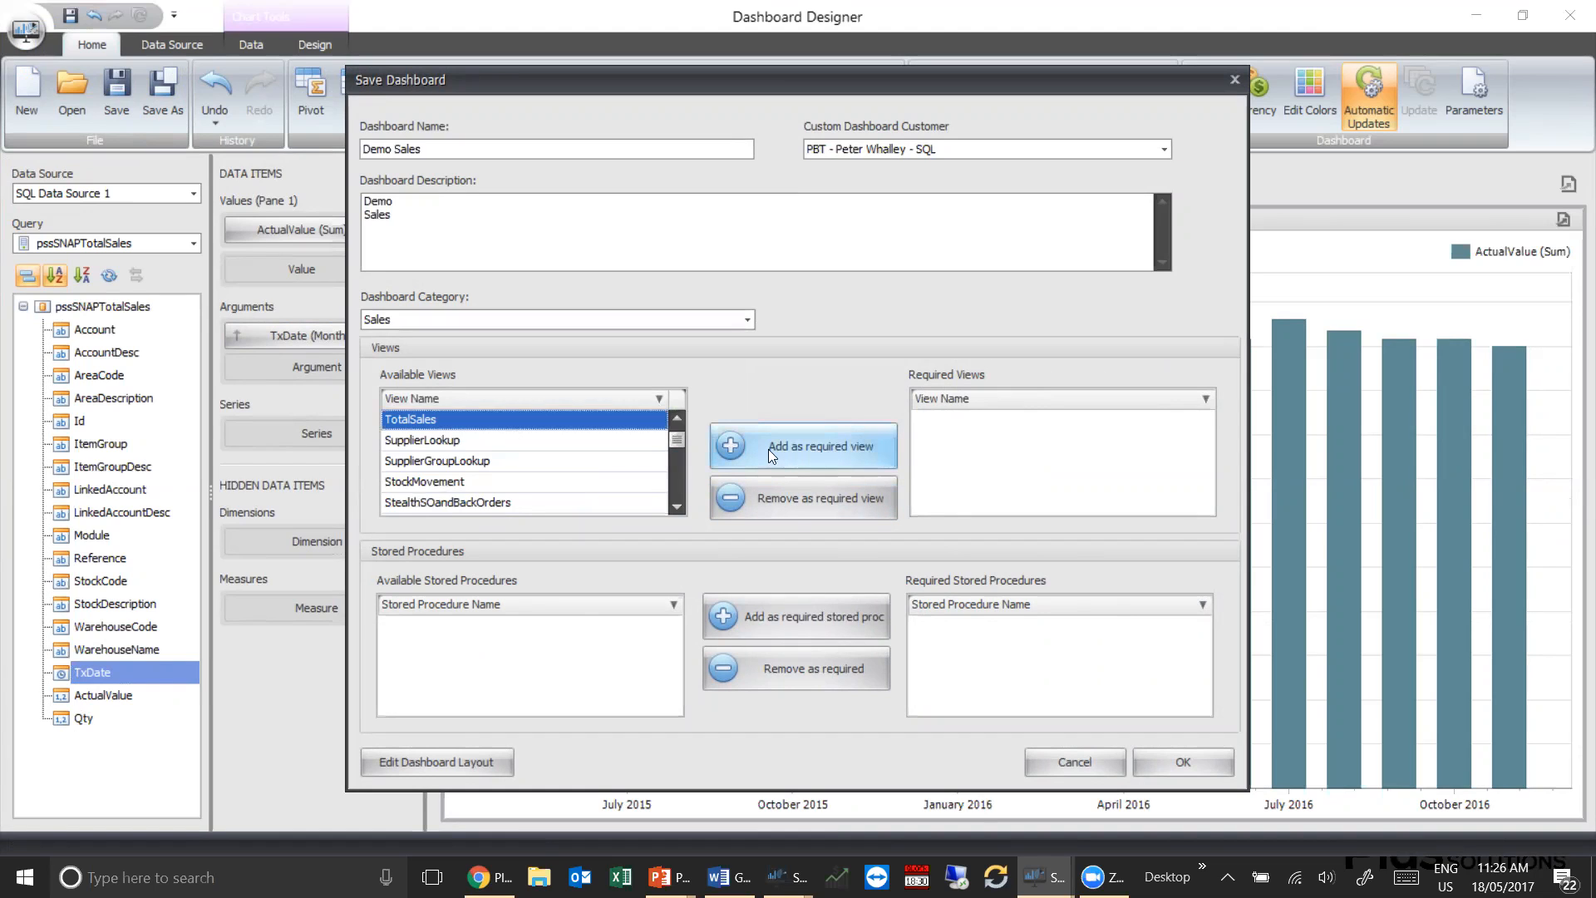
{"action": "left_click", "coordinate": [730, 448]}
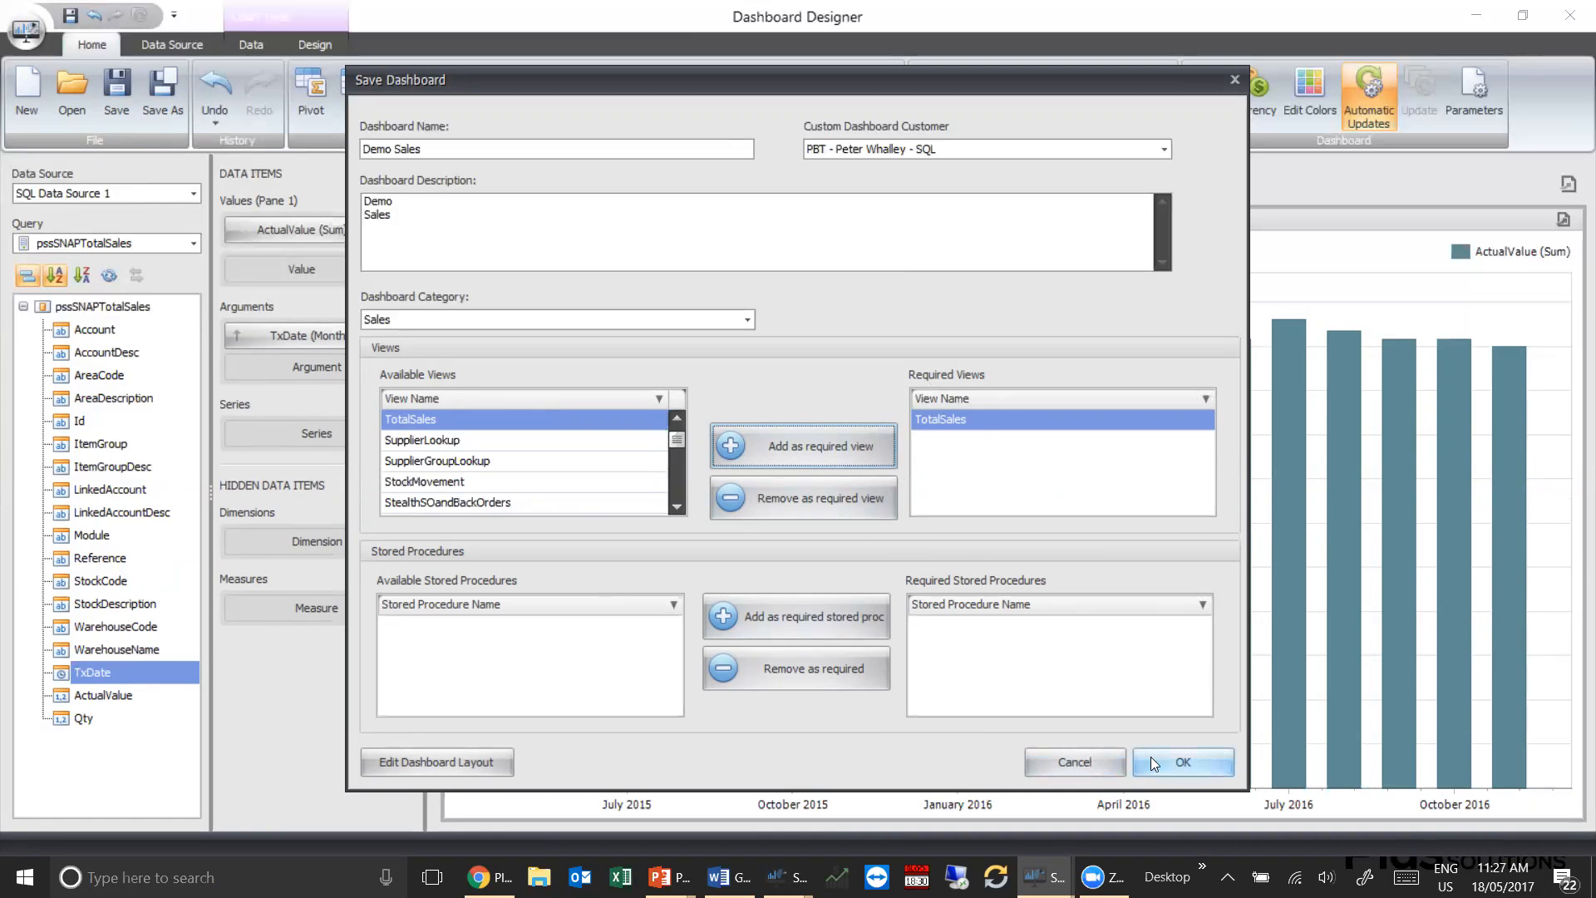
{"action": "left_click", "coordinate": [1191, 759]}
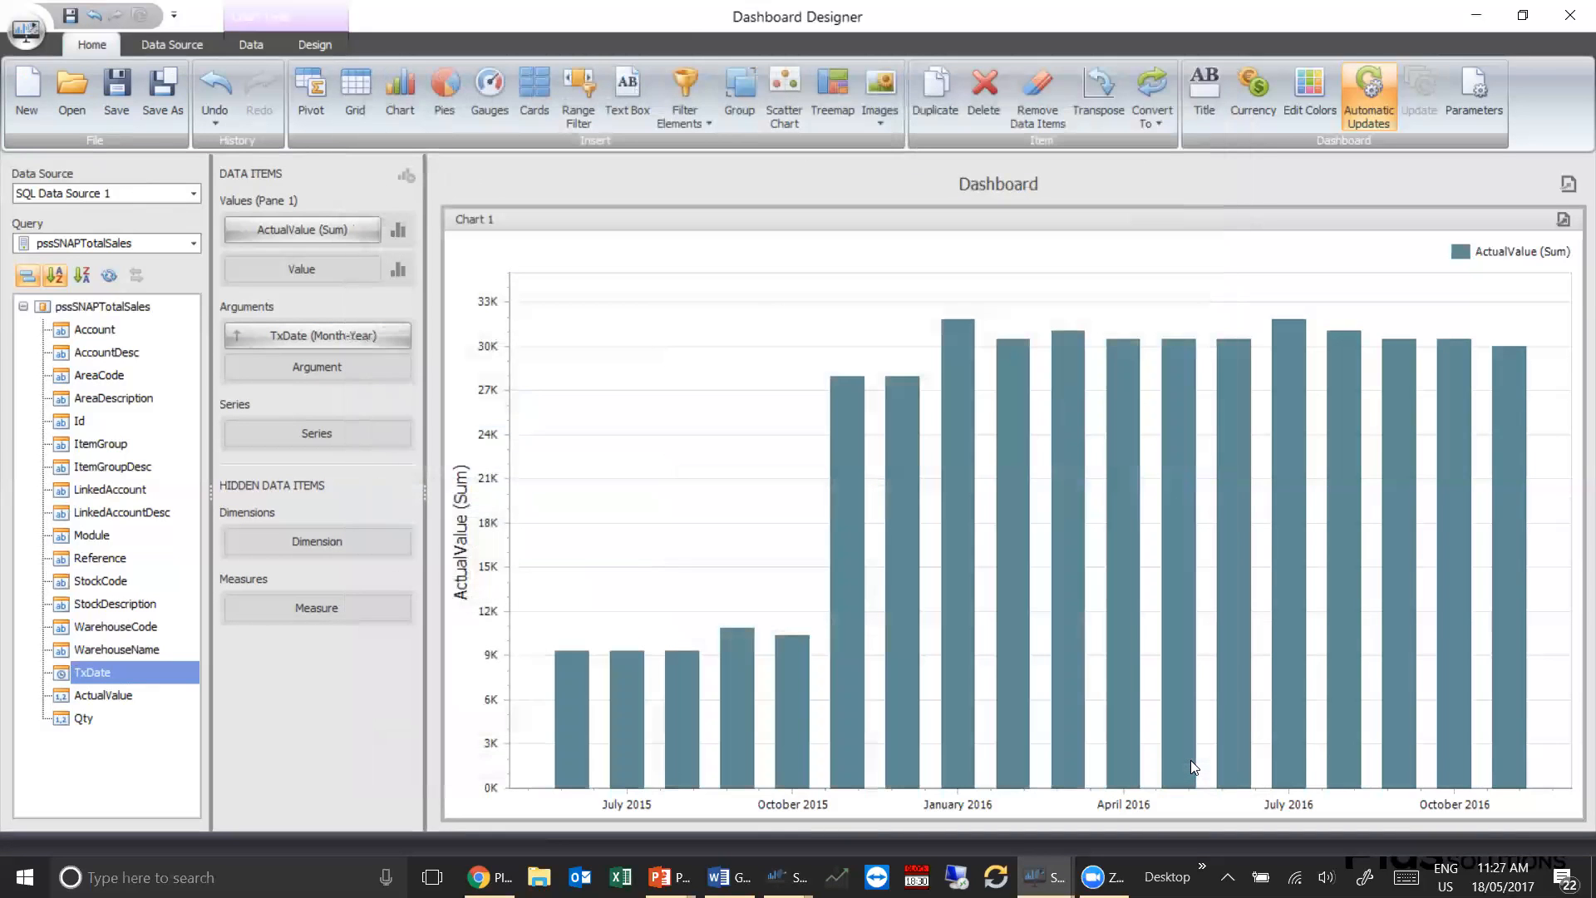
Close the Dashboard Designer and select Demo Sales under the Sales category of the custom dashboards
{"action": "left_click", "coordinate": [1570, 17]}
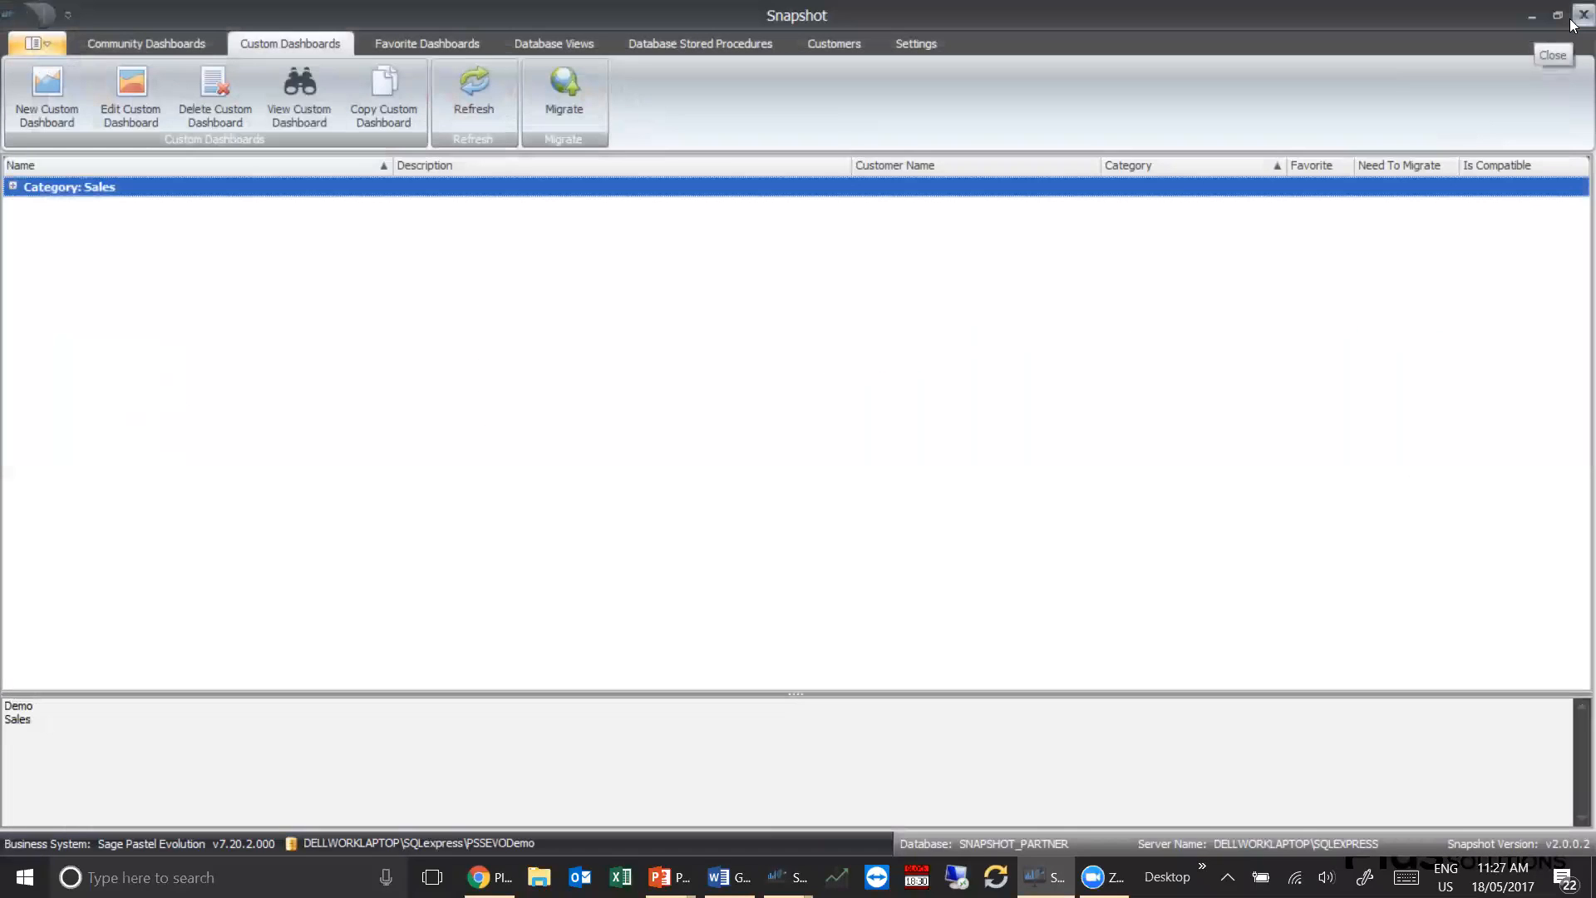
{"action": "left_click", "coordinate": [12, 187]}
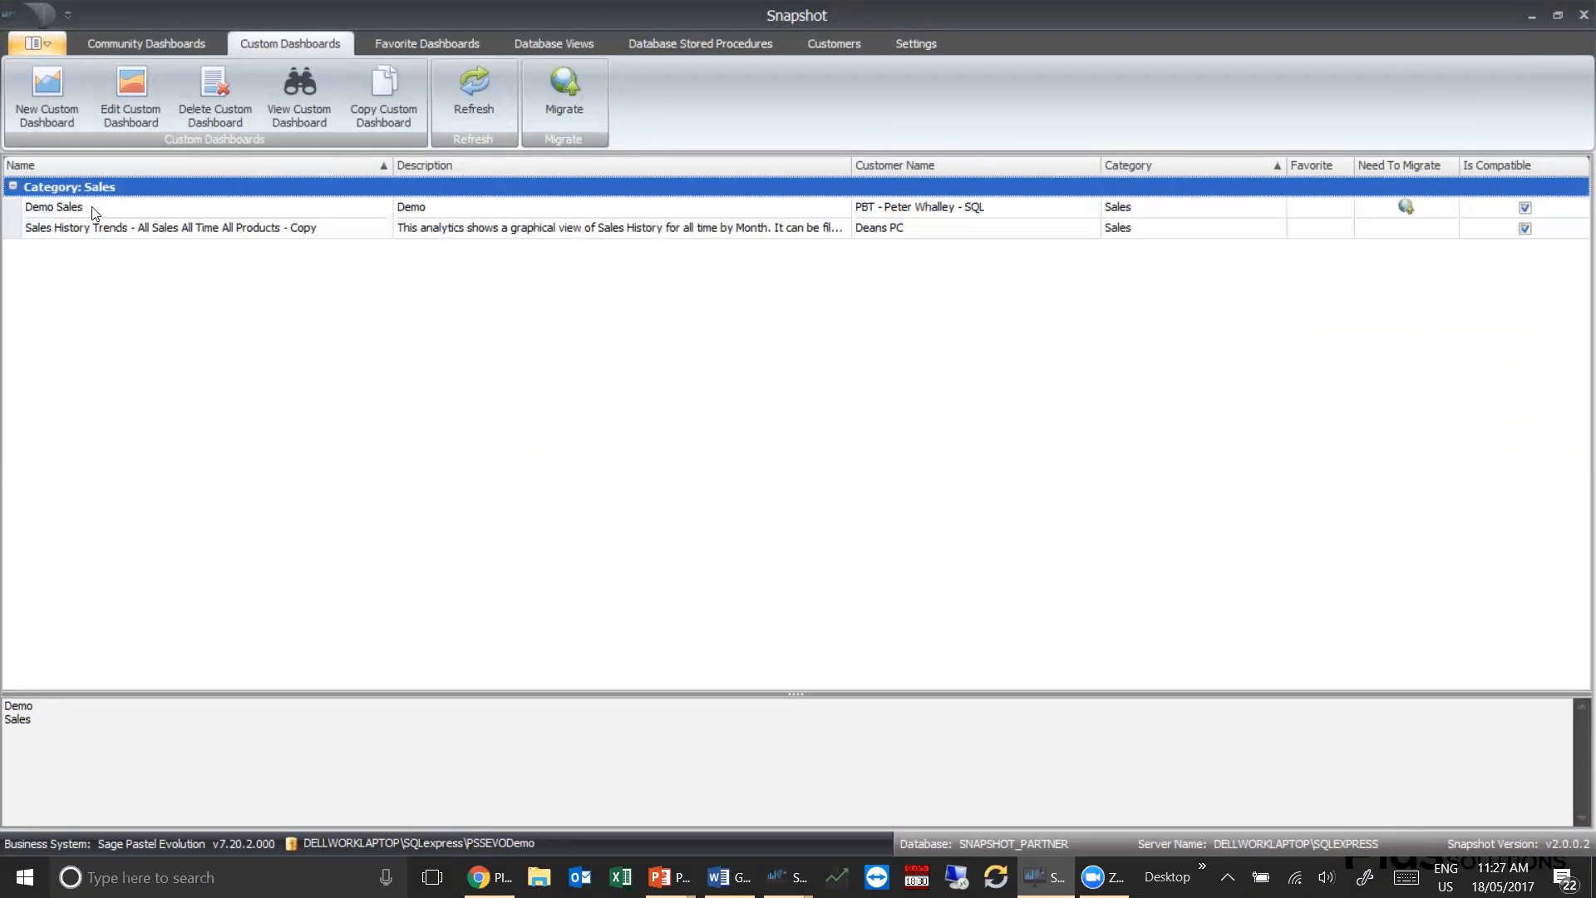
{"action": "left_click", "coordinate": [190, 208]}
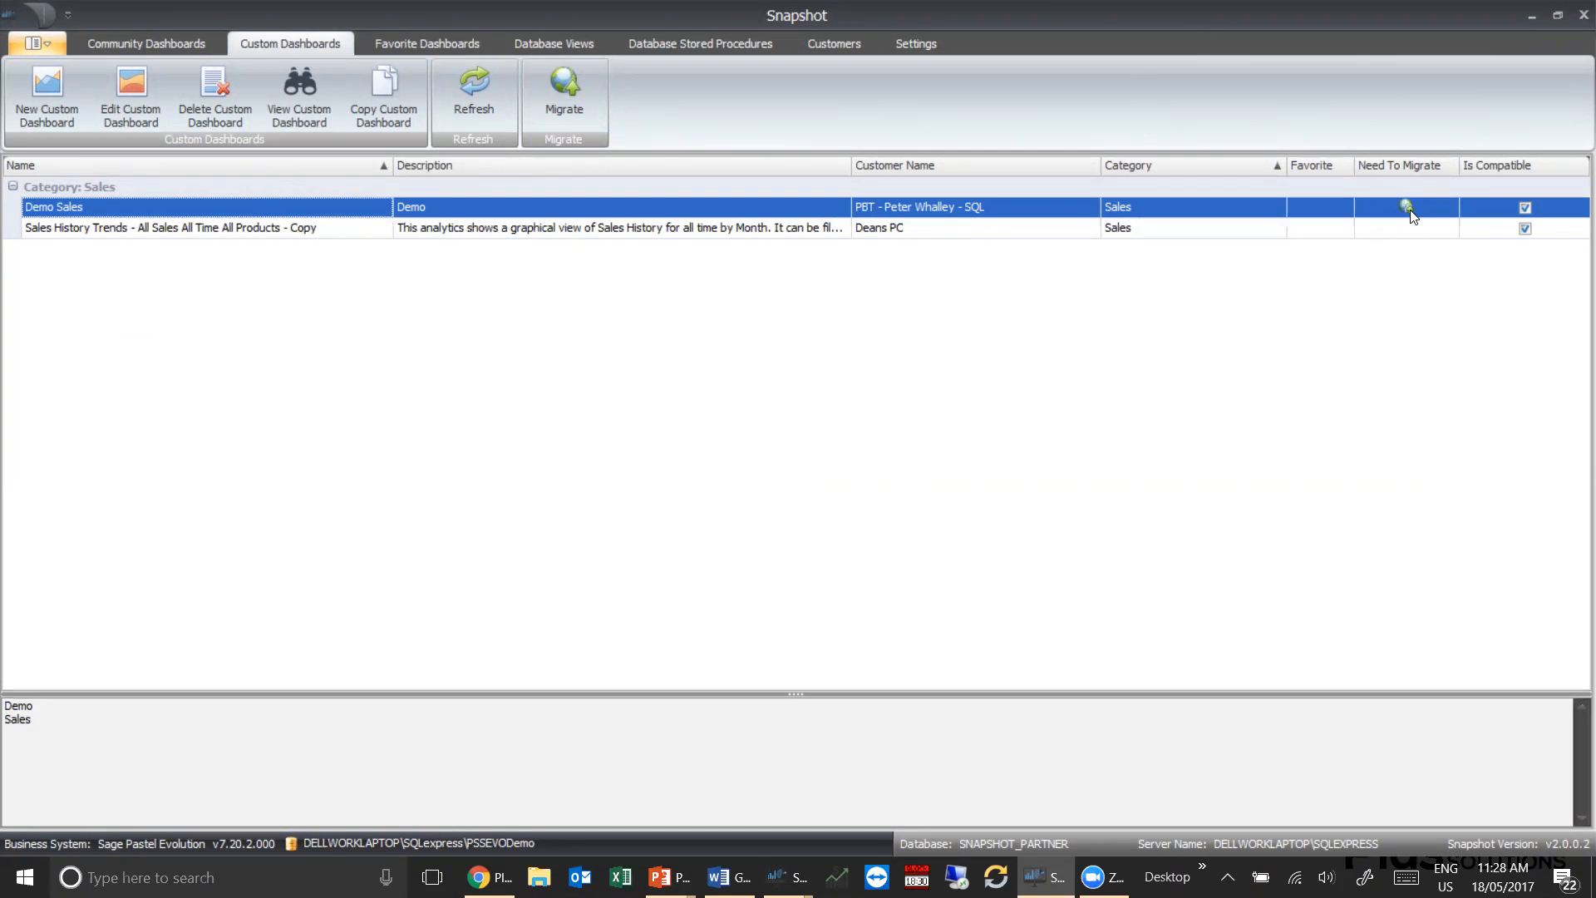
Switch to the Chrome window with the Plus Software Snapshot download page
{"action": "key", "text": "alt+Tab"}
{"action": "key", "text": "alt+Tab"}
{"action": "key", "text": "alt+Tab"}
{"action": "key", "text": "alt+Tab"}
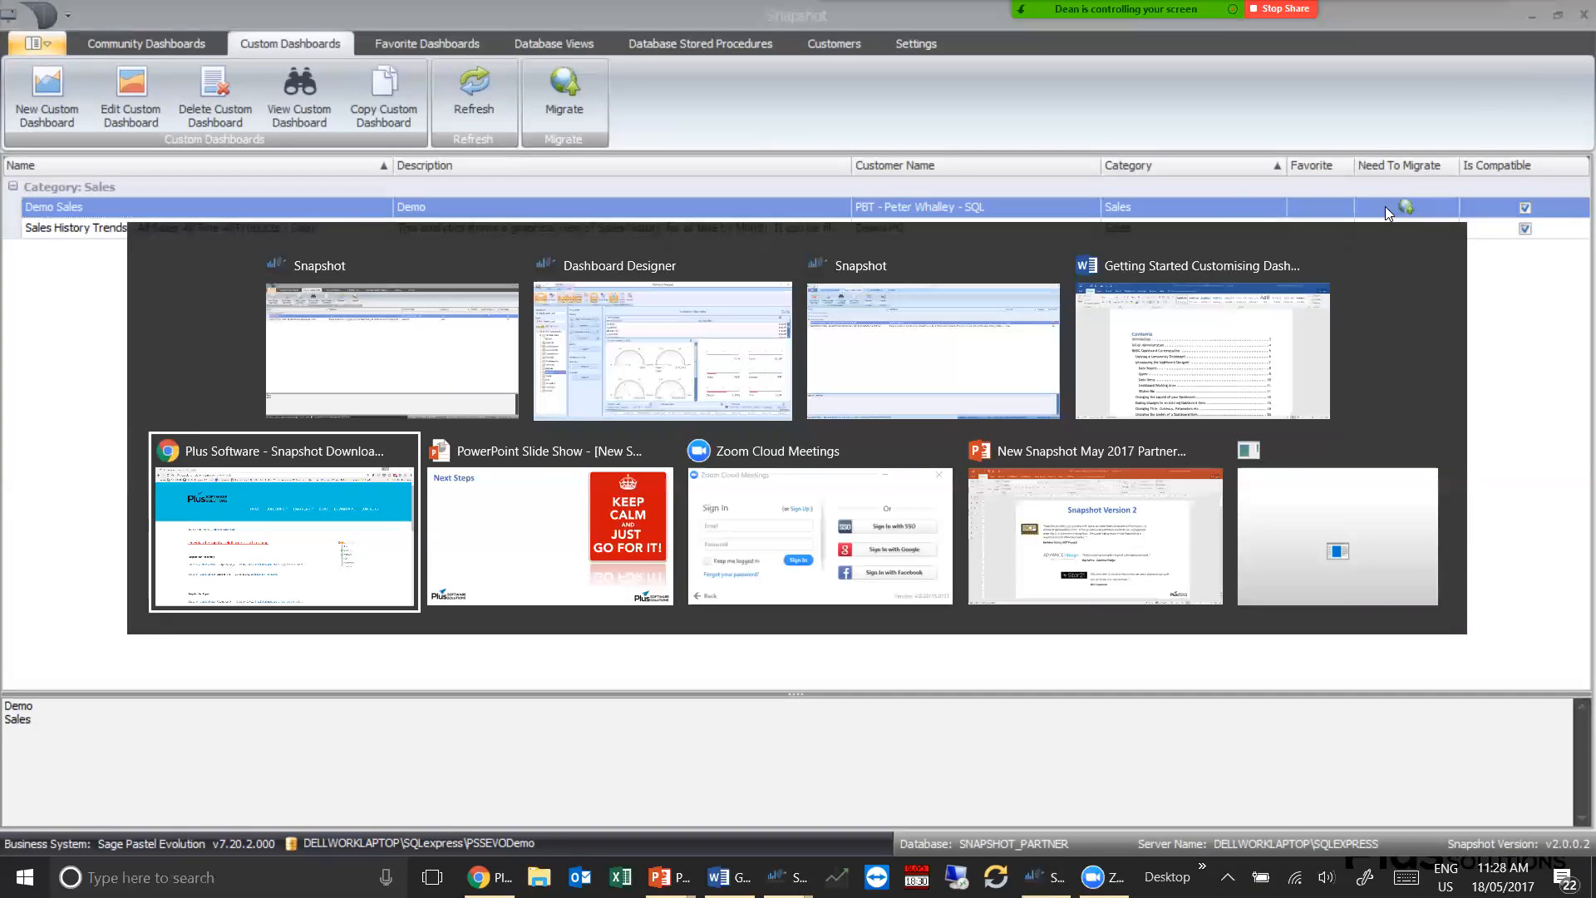